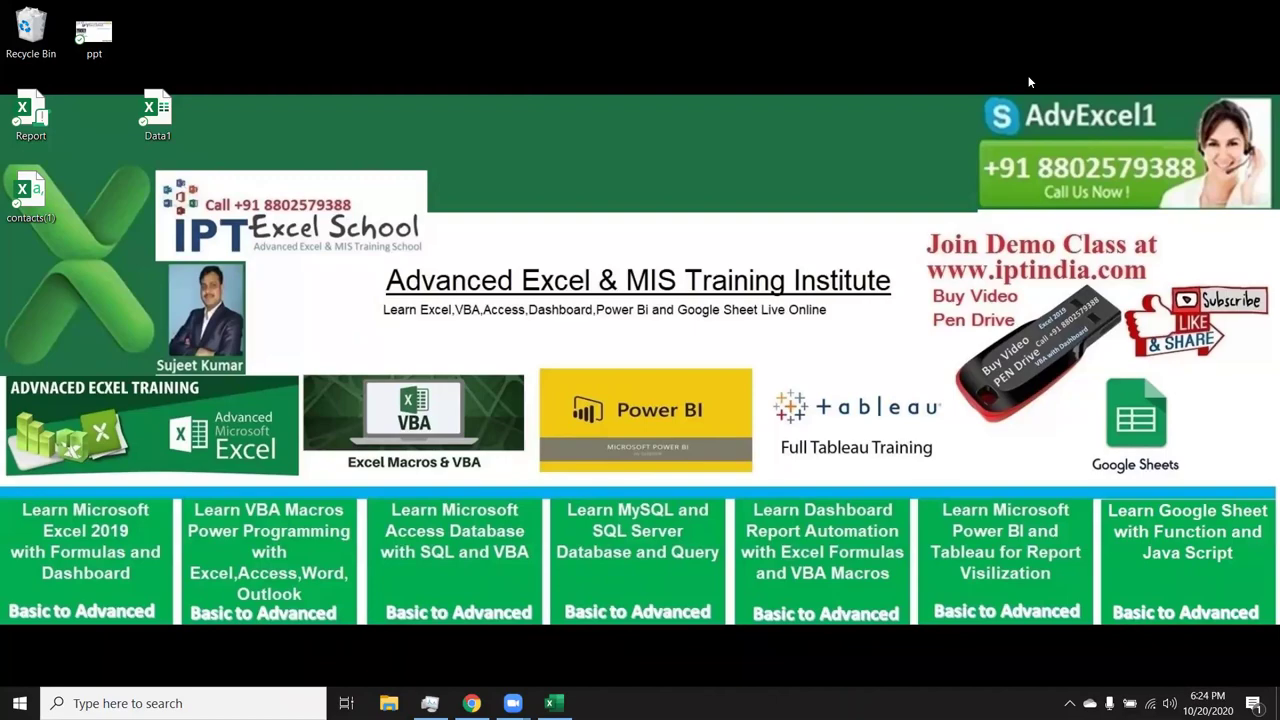
# Bring the blank Book1 Excel workbook to the front with Alt+Tab.
pyautogui.hotkey('alt', 'Tab')
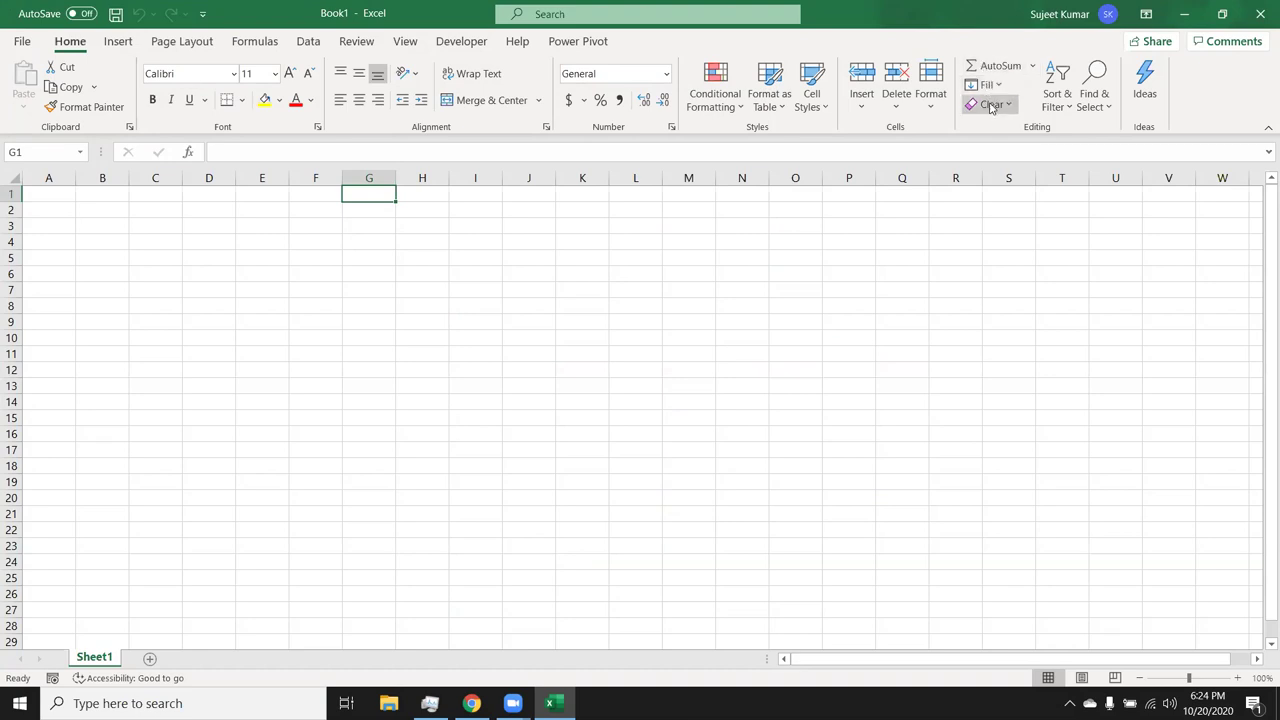
# Enter 52, 36, 32, 63, 45, 96, 58, 65, 23, 25, 63 into A1:A11.
pyautogui.click(60, 200)
pyautogui.write('52')
pyautogui.press('Return')
pyautogui.write('36')
pyautogui.press('Return')
pyautogui.write('32')
pyautogui.press('Return')
pyautogui.write('63')
pyautogui.press('Return')
pyautogui.write('45')
pyautogui.press('Return')
pyautogui.write('96')
pyautogui.press('Return')
pyautogui.write('58')
pyautogui.press('Return')
pyautogui.write('65')
pyautogui.press('Return')
pyautogui.write('23')
pyautogui.press('Return')
pyautogui.write('25')
pyautogui.press('Return')
pyautogui.write('63')
pyautogui.press('Return')
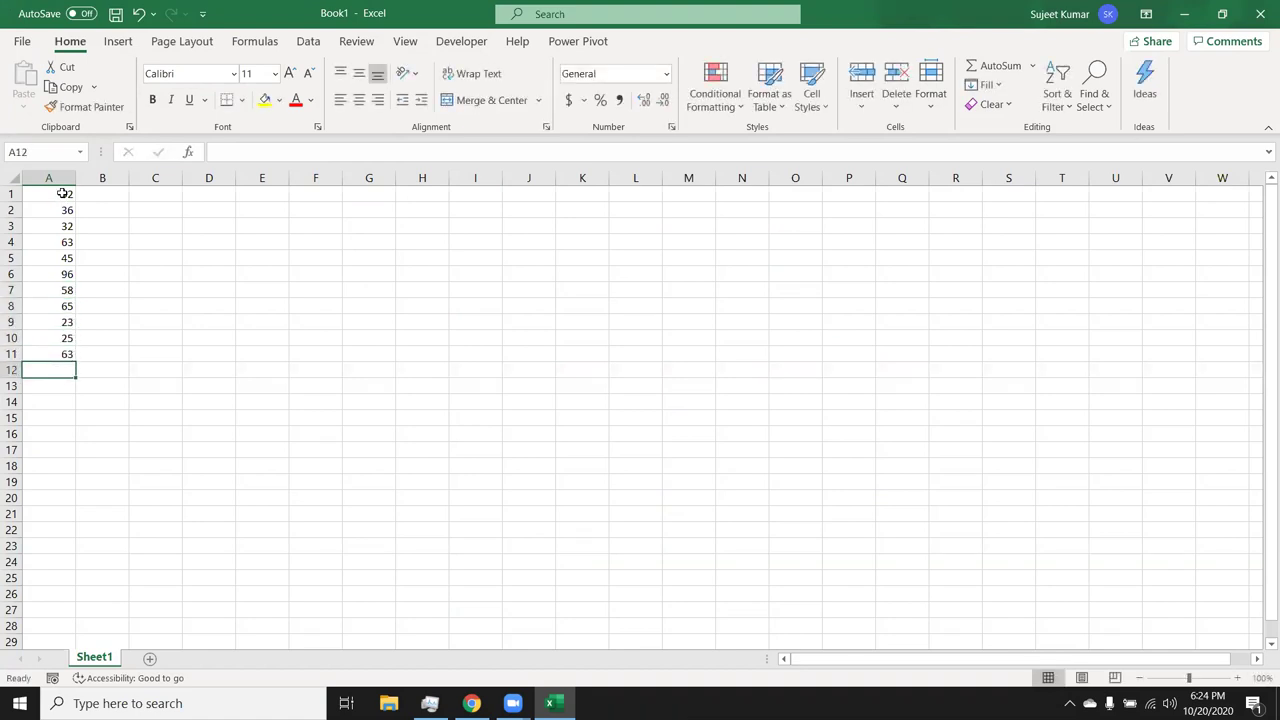
# Total A1:A11 in A12 with the Alt+= AutoSum shortcut, then clear it.
pyautogui.moveTo(60, 197); pyautogui.dragTo(60, 346)
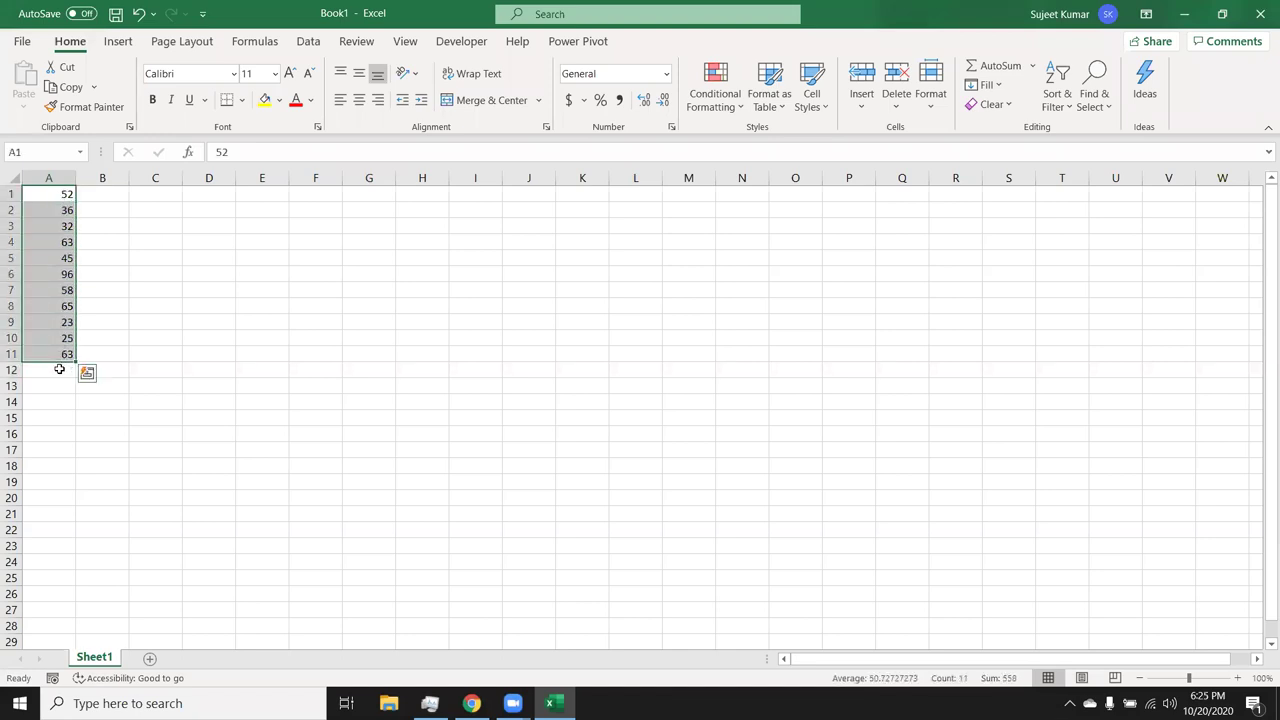
pyautogui.click(60, 369)
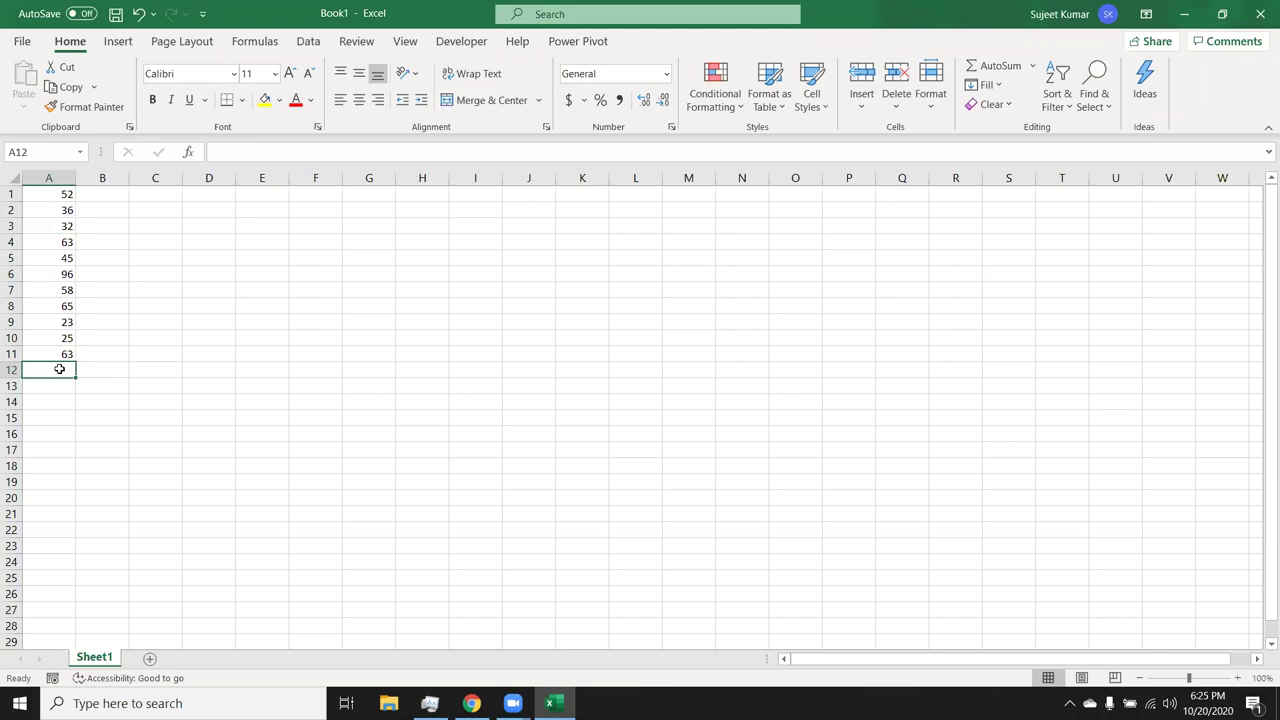
pyautogui.hotkey('alt', '=')
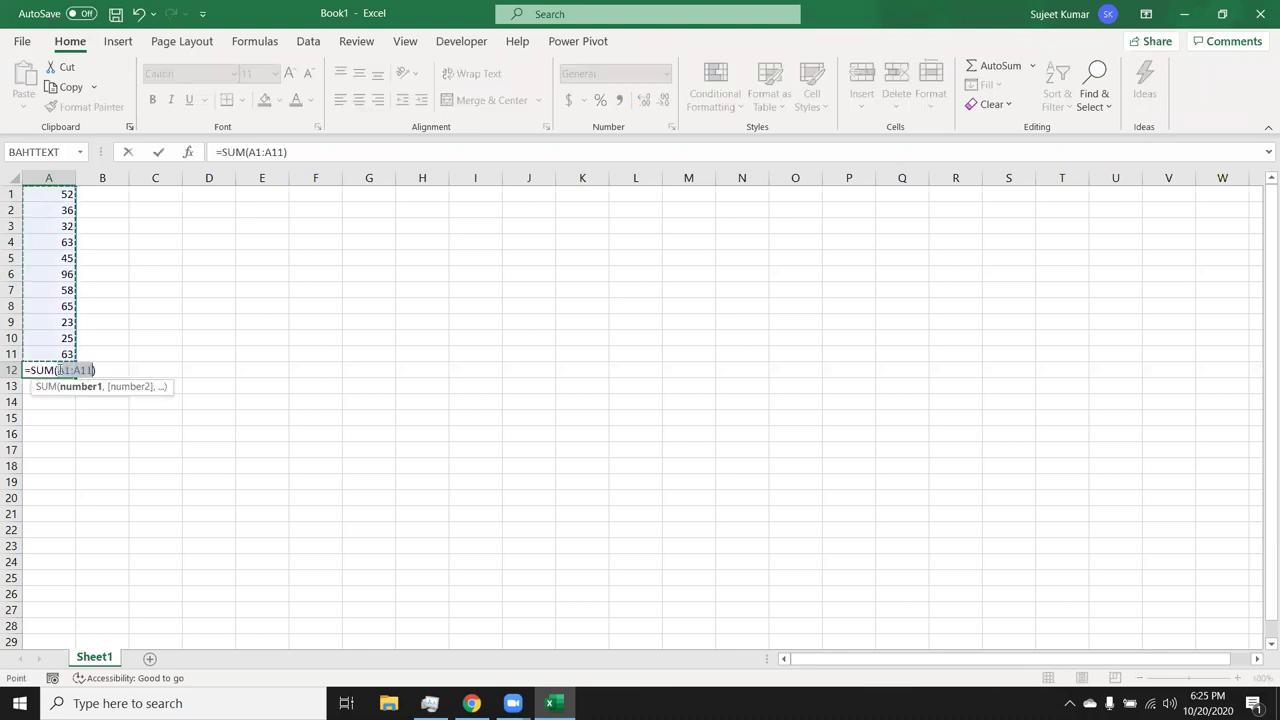
pyautogui.press('Return')
pyautogui.click(60, 369)
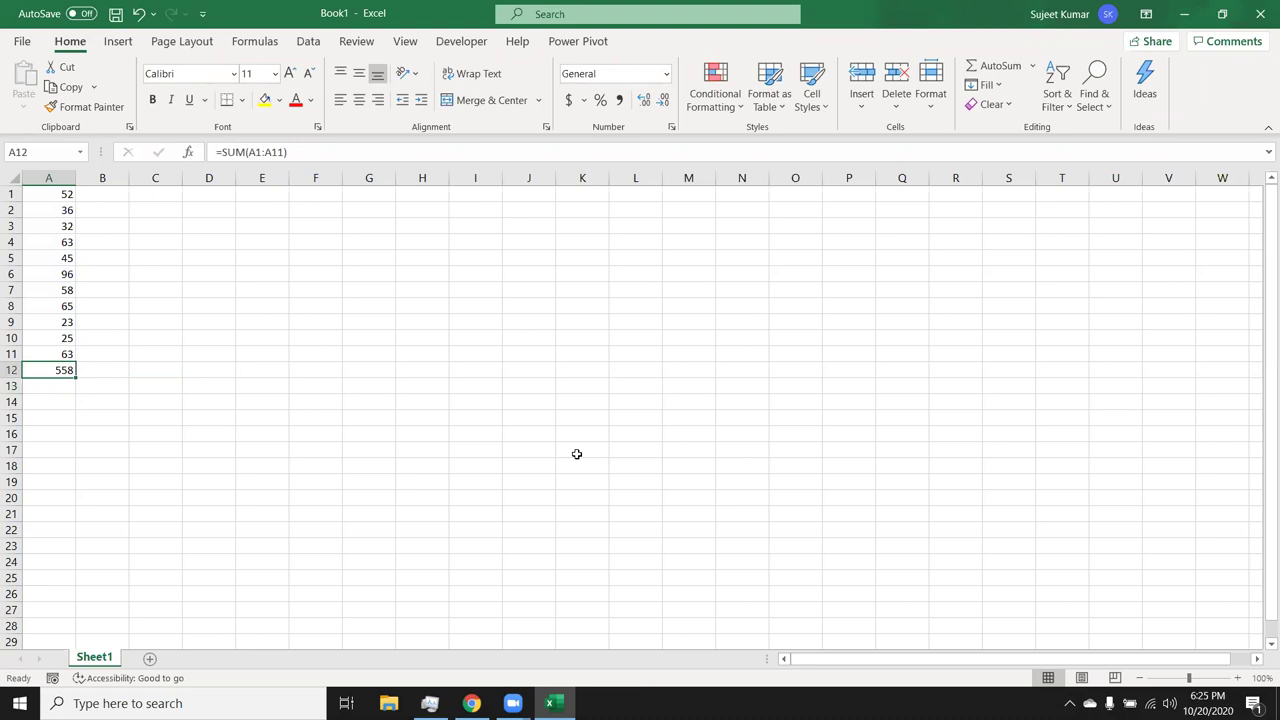
pyautogui.press('Delete')
# Sum the column with the AutoSum button (558), clear it, and show the AutoSum function list.
pyautogui.click(998, 70)
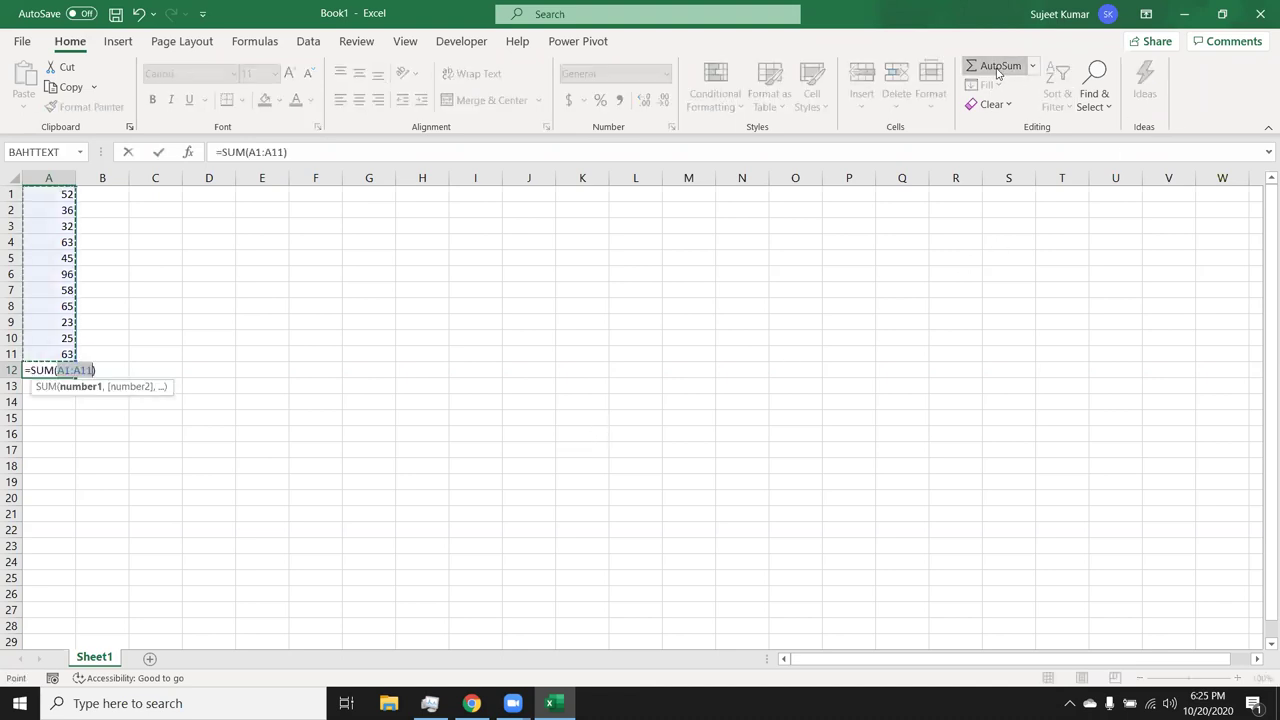
pyautogui.press('Return')
pyautogui.press('Up')
pyautogui.press('Delete')
pyautogui.click(1034, 72)
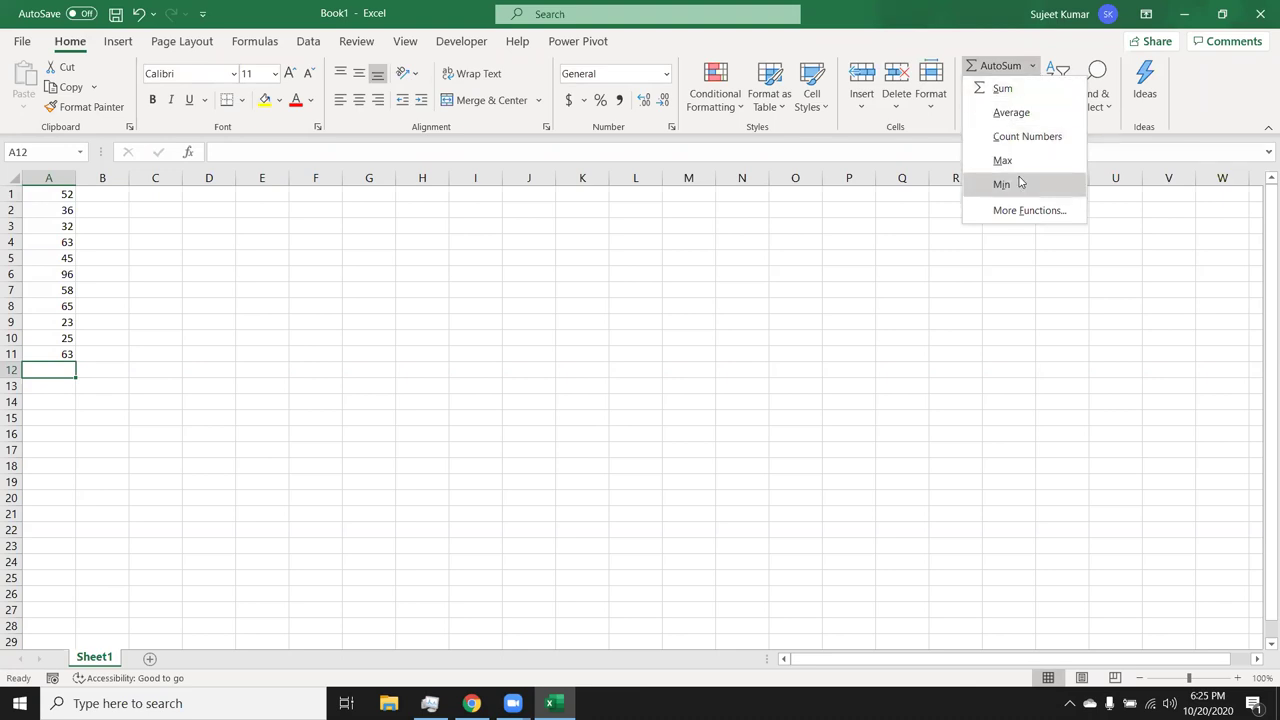
# Enter a misspelled =sun formula in A12, producing a #NAME? error.
pyautogui.press('Escape')
pyautogui.write('=su')
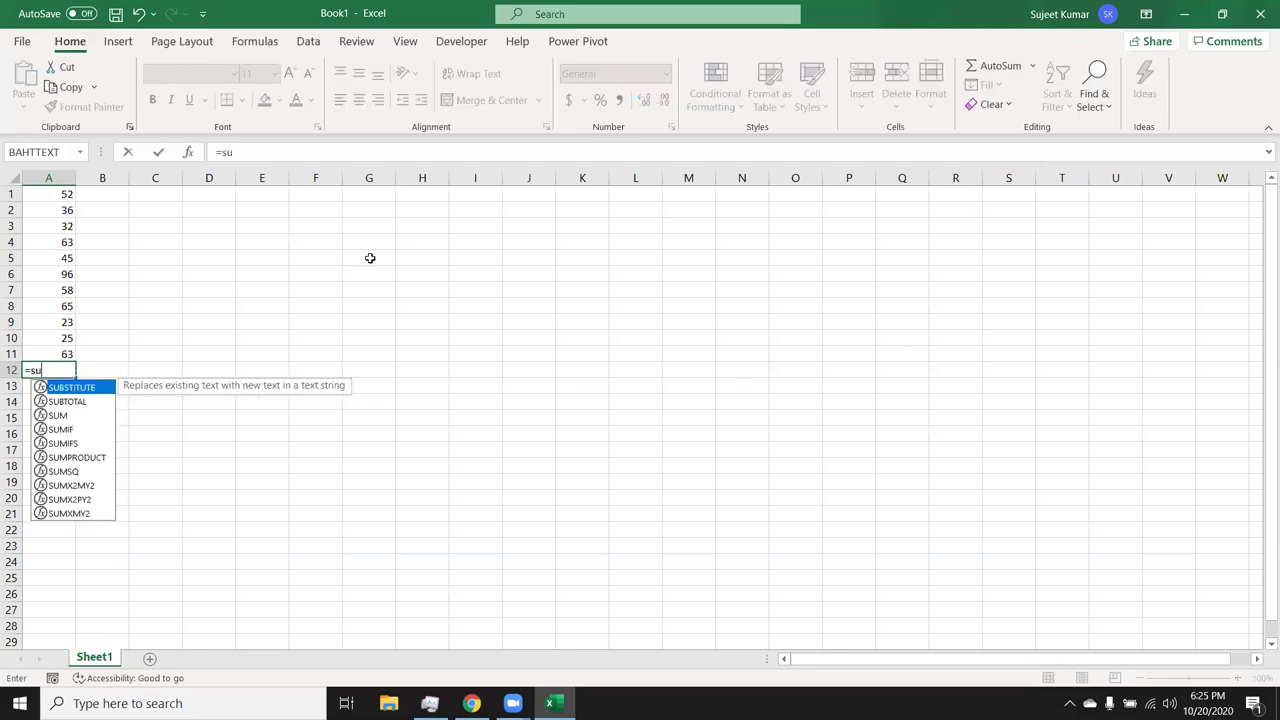
pyautogui.write('n')
pyautogui.press('Tab')
pyautogui.press('Left')
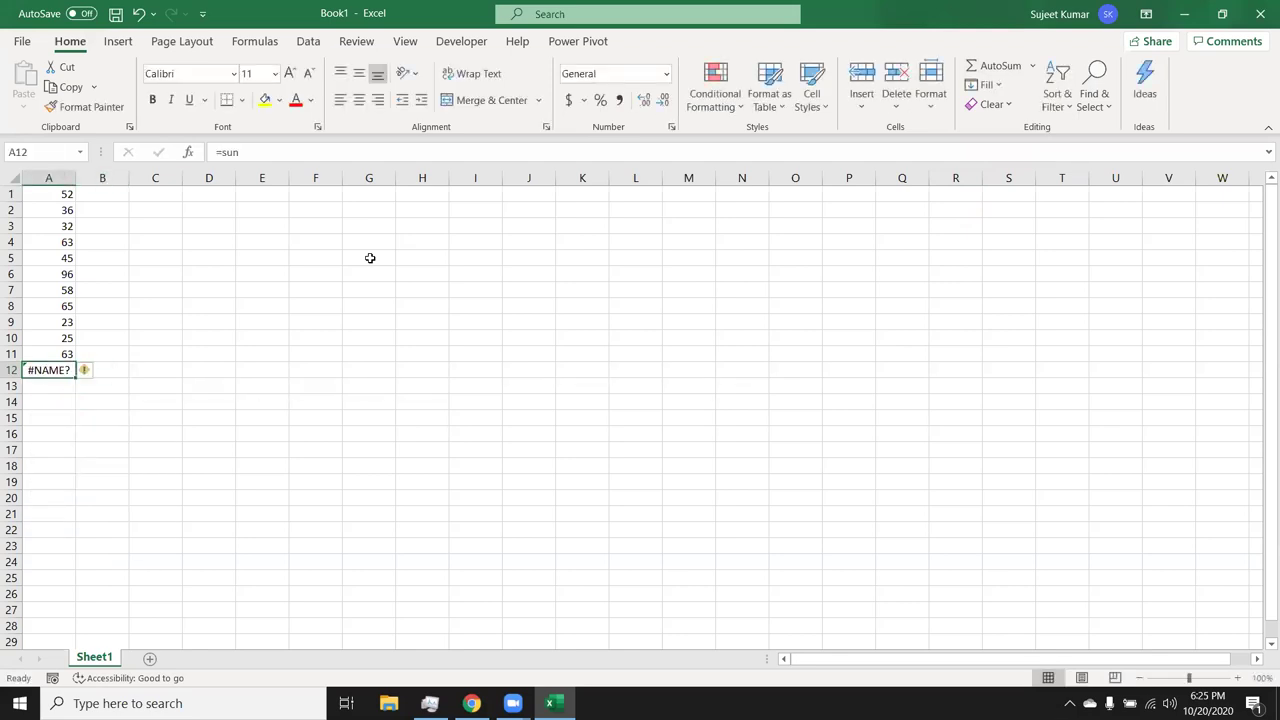
# Build =SUM(A1:A11) in A12 using formula autocomplete and keyboard range selection, giving 558.
pyautogui.write('=sum')
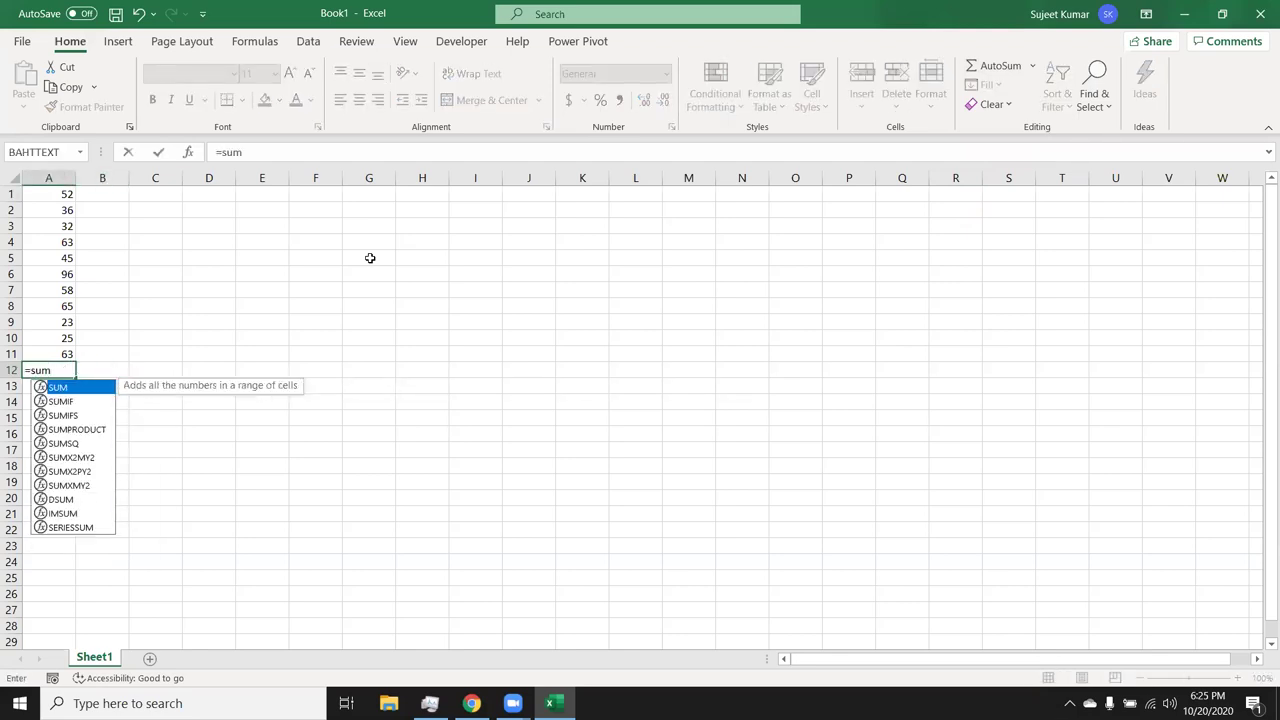
pyautogui.press('Tab')
pyautogui.press('Up')
pyautogui.hotkey('ctrl', 'shift', 'Up')
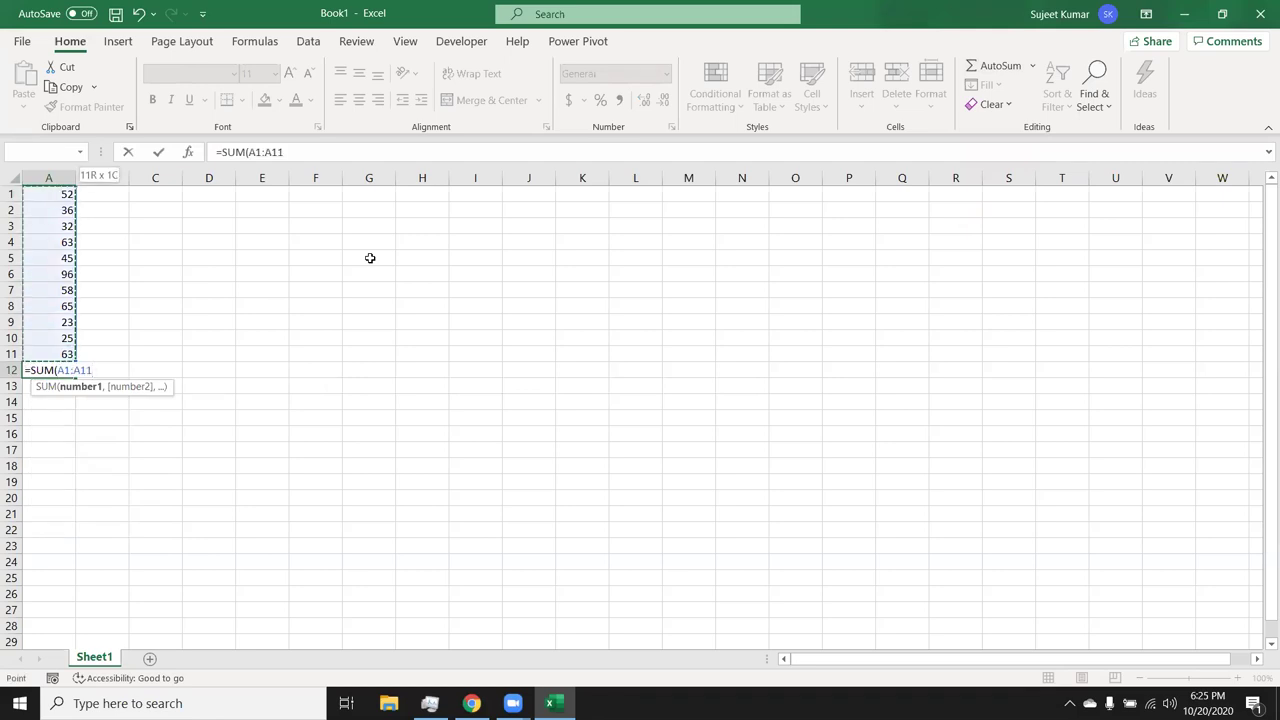
pyautogui.press('Return')
# Delete the 558 total from A12 and the numbers in A1:A11.
pyautogui.press('Up')
pyautogui.press('Delete')
pyautogui.press('Up')
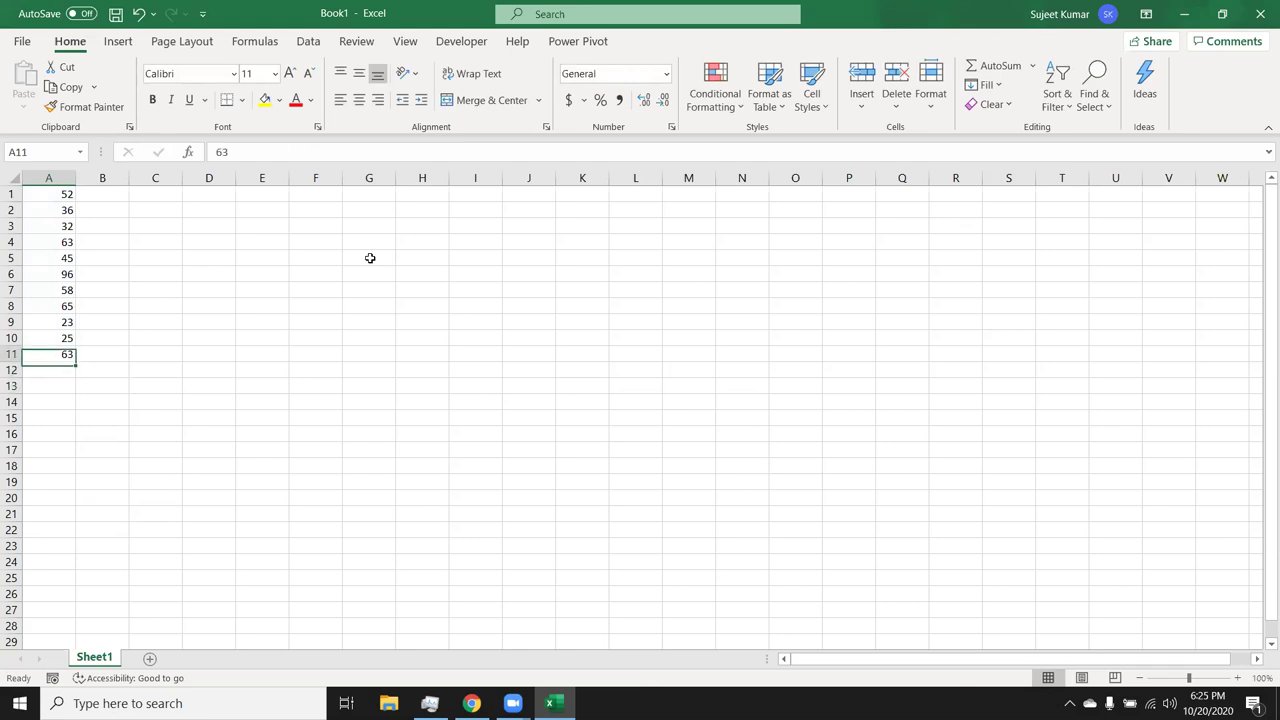
pyautogui.hotkey('ctrl', 'Up')
pyautogui.hotkey('ctrl', 'shift', 'Down')
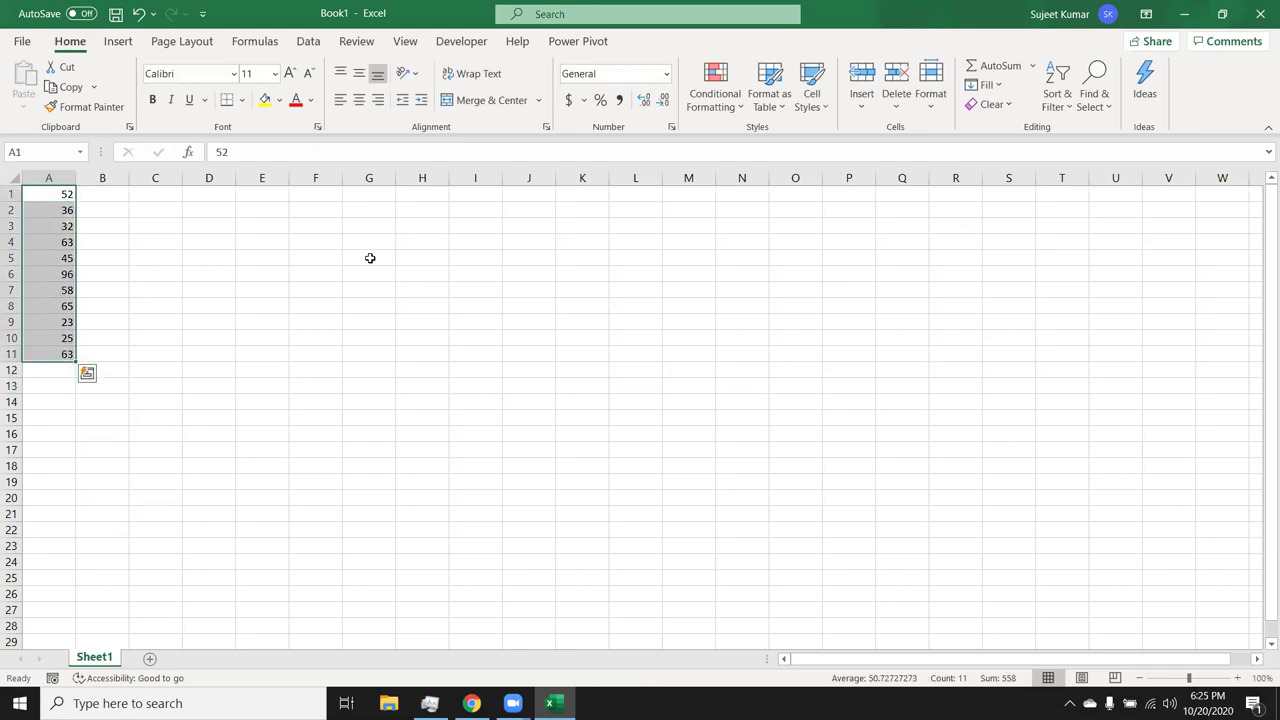
pyautogui.press('Delete')
pyautogui.click(370, 258)
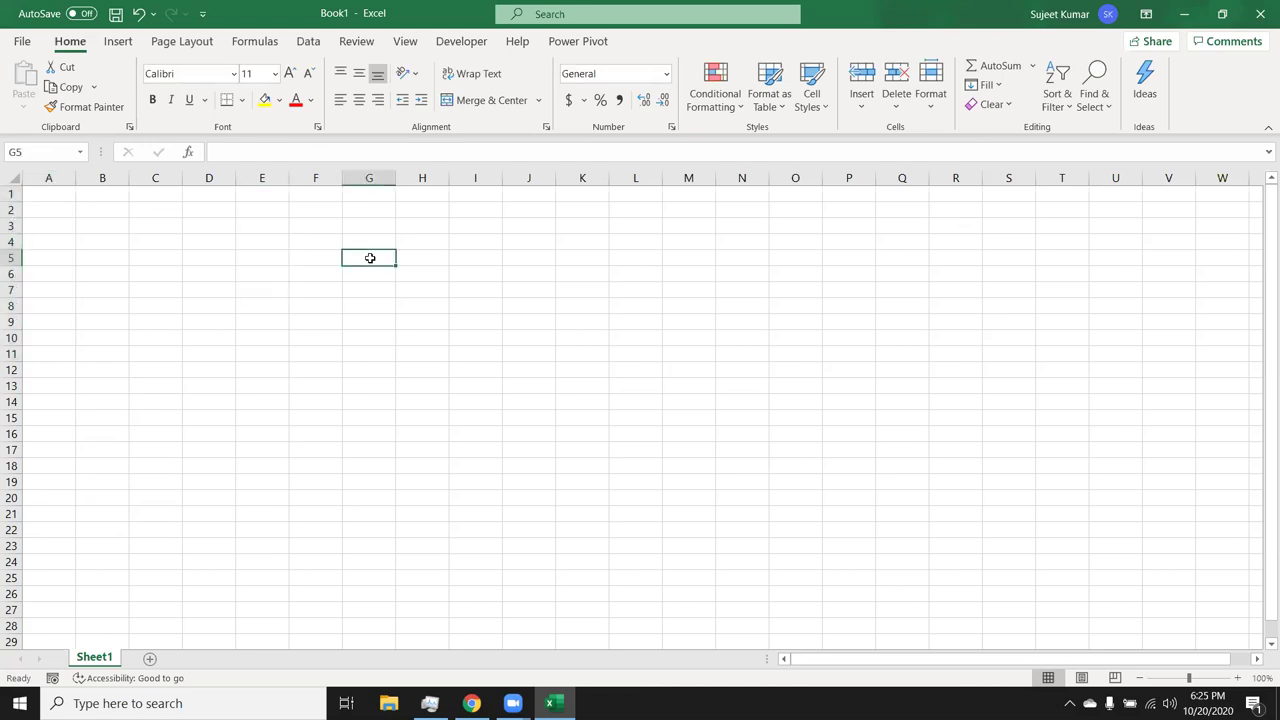
# Enter 1 and 2 in A1:A2 and drag the fill handle to extend the series to 15.
pyautogui.click(43, 196)
pyautogui.write('1')
pyautogui.press('Return')
pyautogui.write('2')
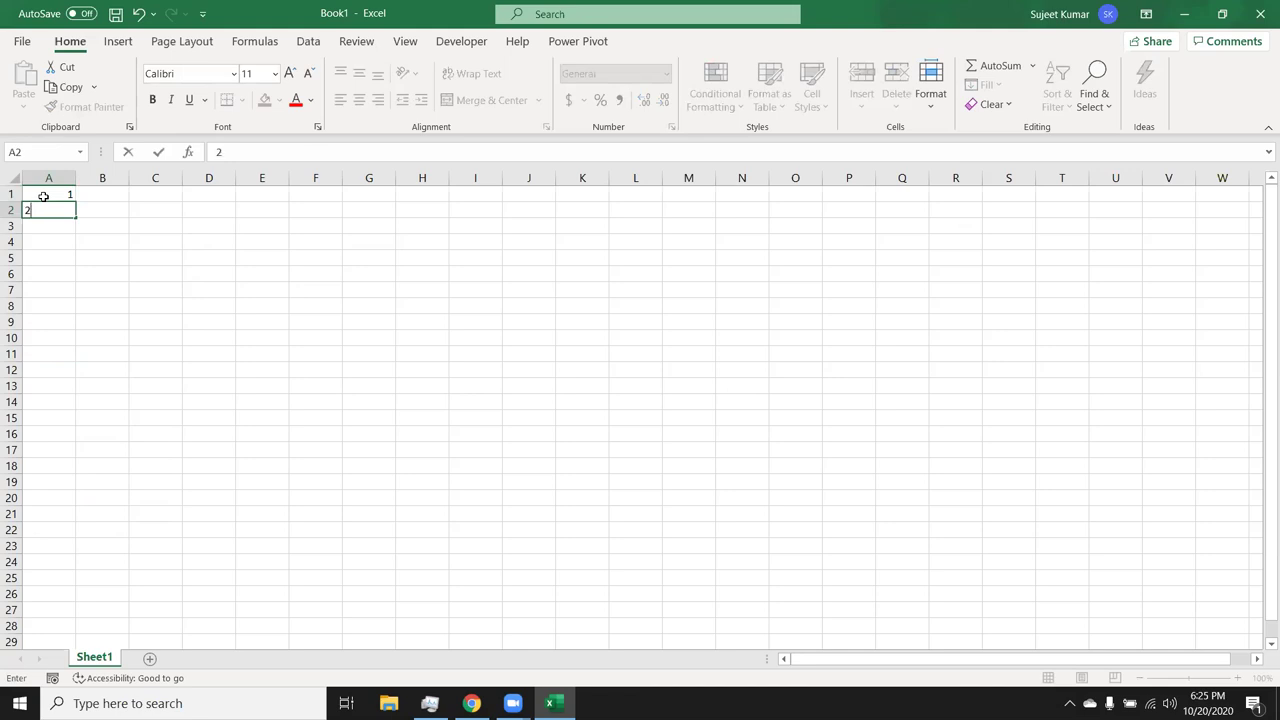
pyautogui.press('Return')
pyautogui.click(43, 196)
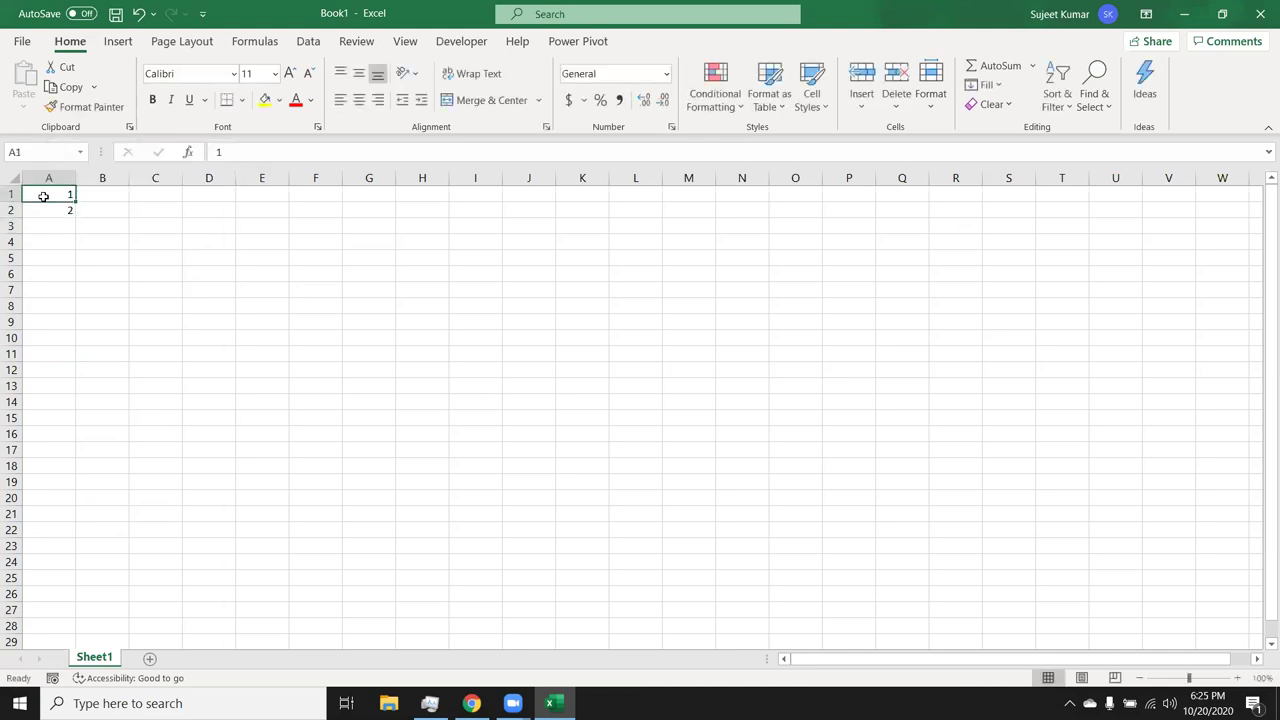
pyautogui.moveTo(48, 194); pyautogui.dragTo(66, 428)
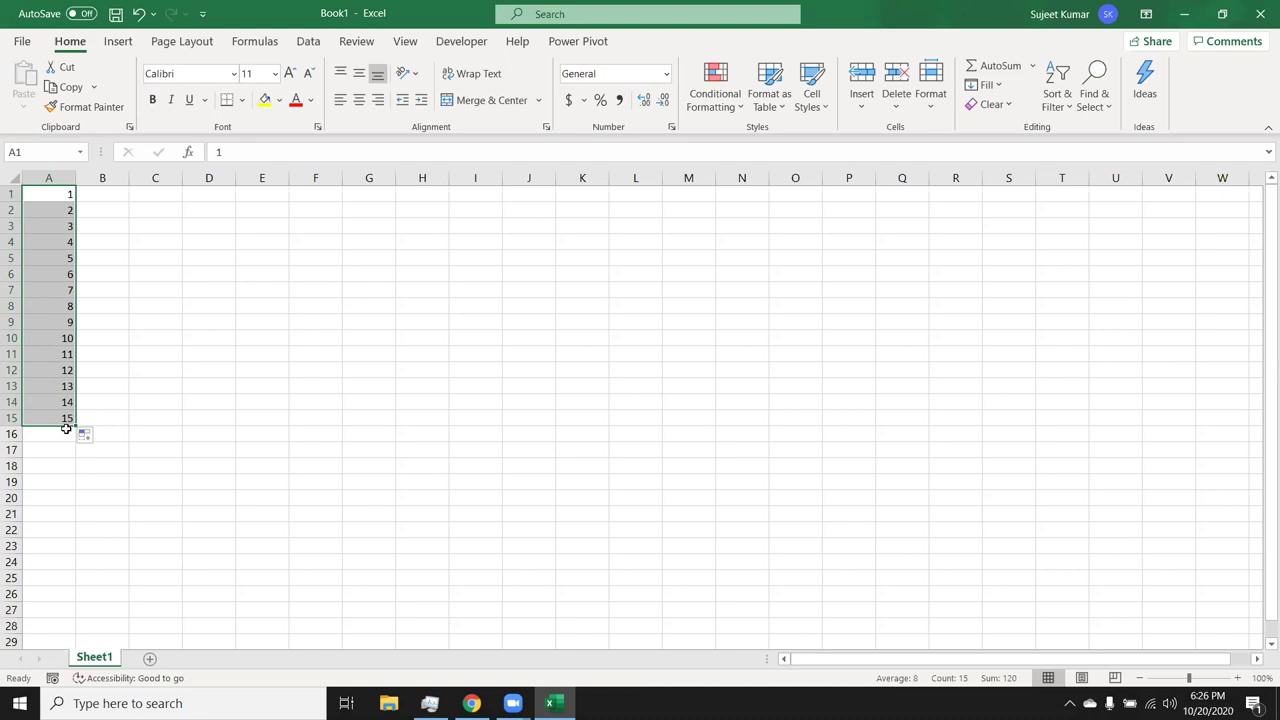
# Clear column A, enter 1 in A1, and select A1:A12.
pyautogui.press('Delete')
pyautogui.hotkey('ctrl', 'Home')
pyautogui.write('1')
pyautogui.press('Return')
pyautogui.press('Up')
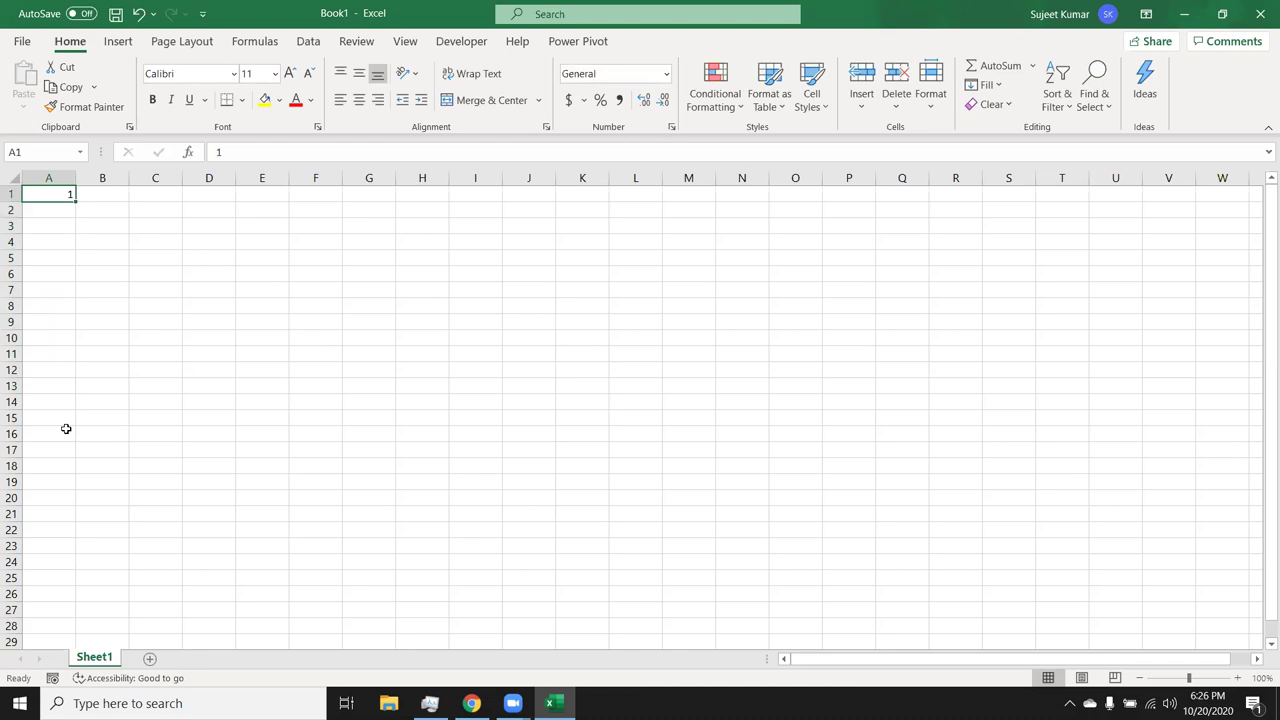
pyautogui.hotkey('shift', 'Down')
pyautogui.hotkey('shift', 'Down')
pyautogui.hotkey('shift', 'Down')
pyautogui.hotkey('shift', 'Down')
pyautogui.hotkey('shift', 'Down')
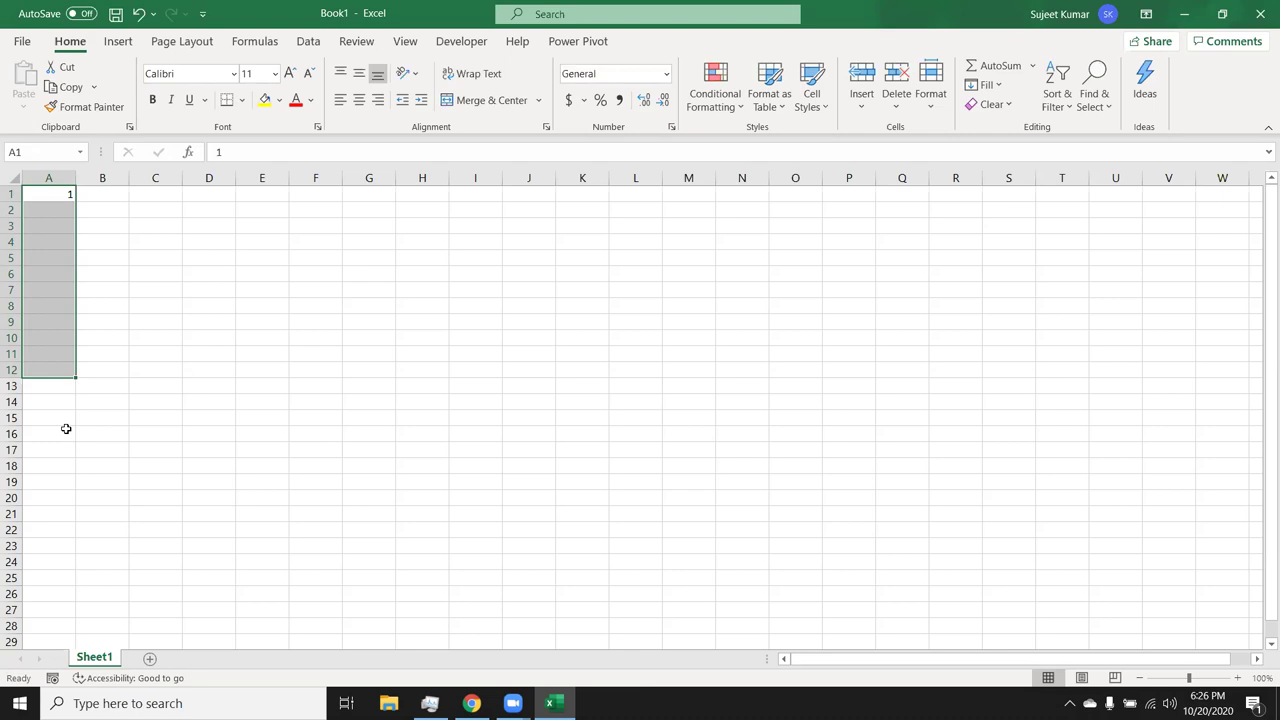
# Fill A1:A12 with the series 1 through 12 via Fill > Series, then undo it.
pyautogui.click(986, 85)
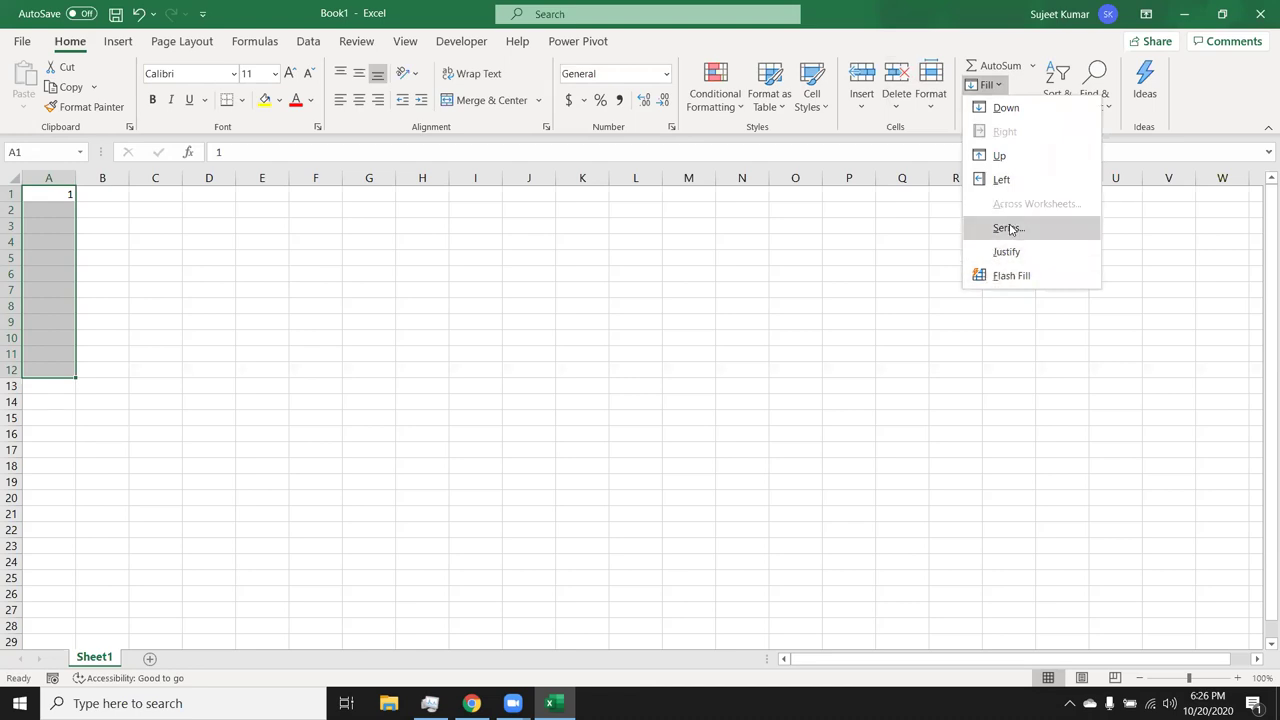
pyautogui.click(1010, 229)
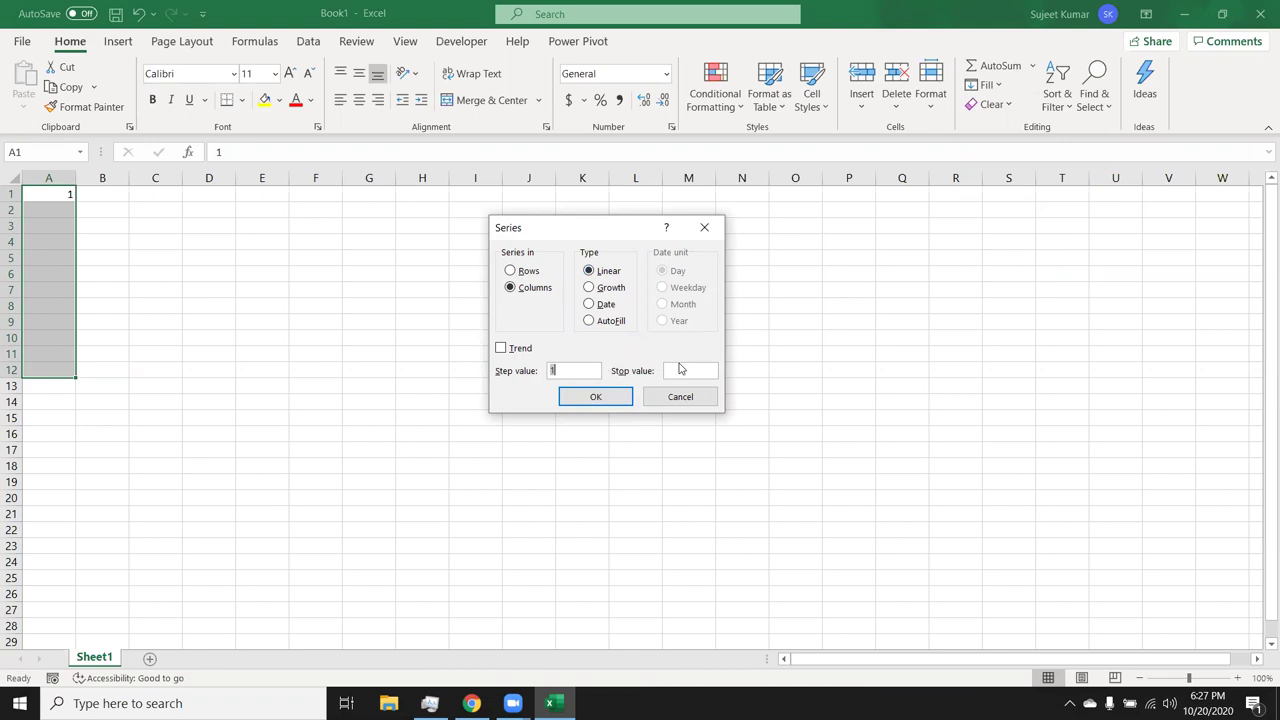
pyautogui.click(601, 398)
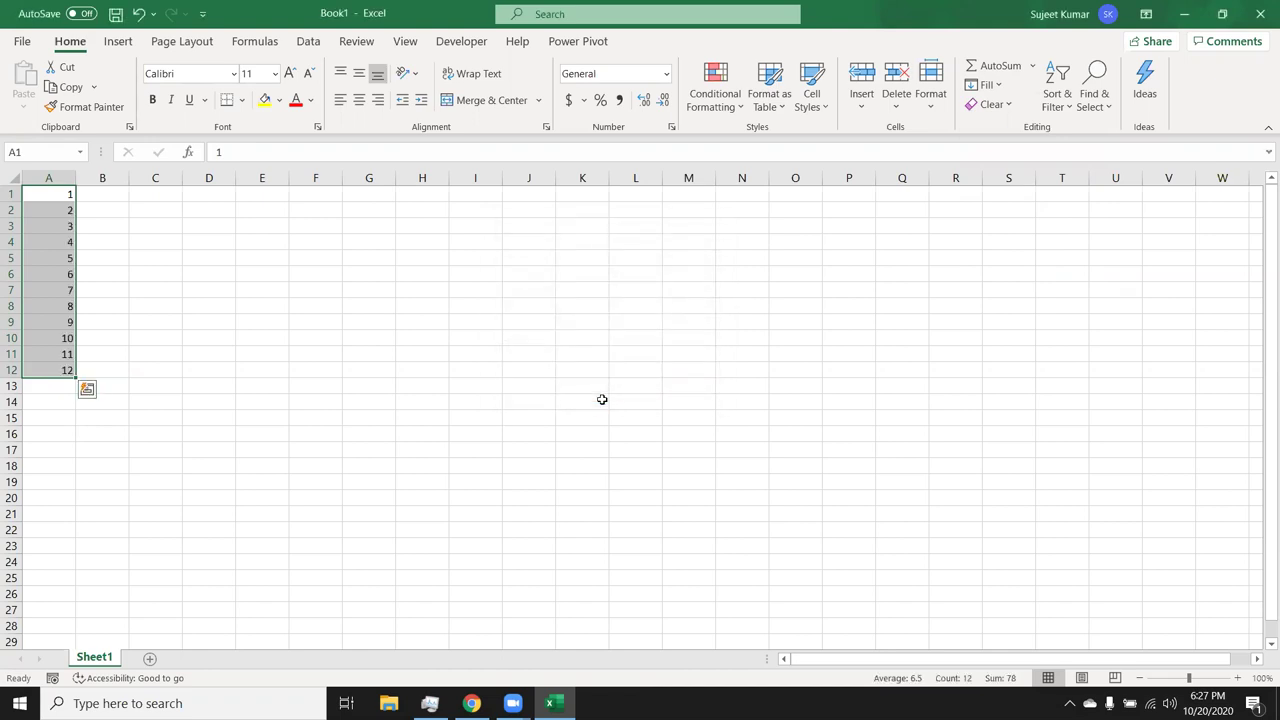
pyautogui.hotkey('ctrl', 'z')
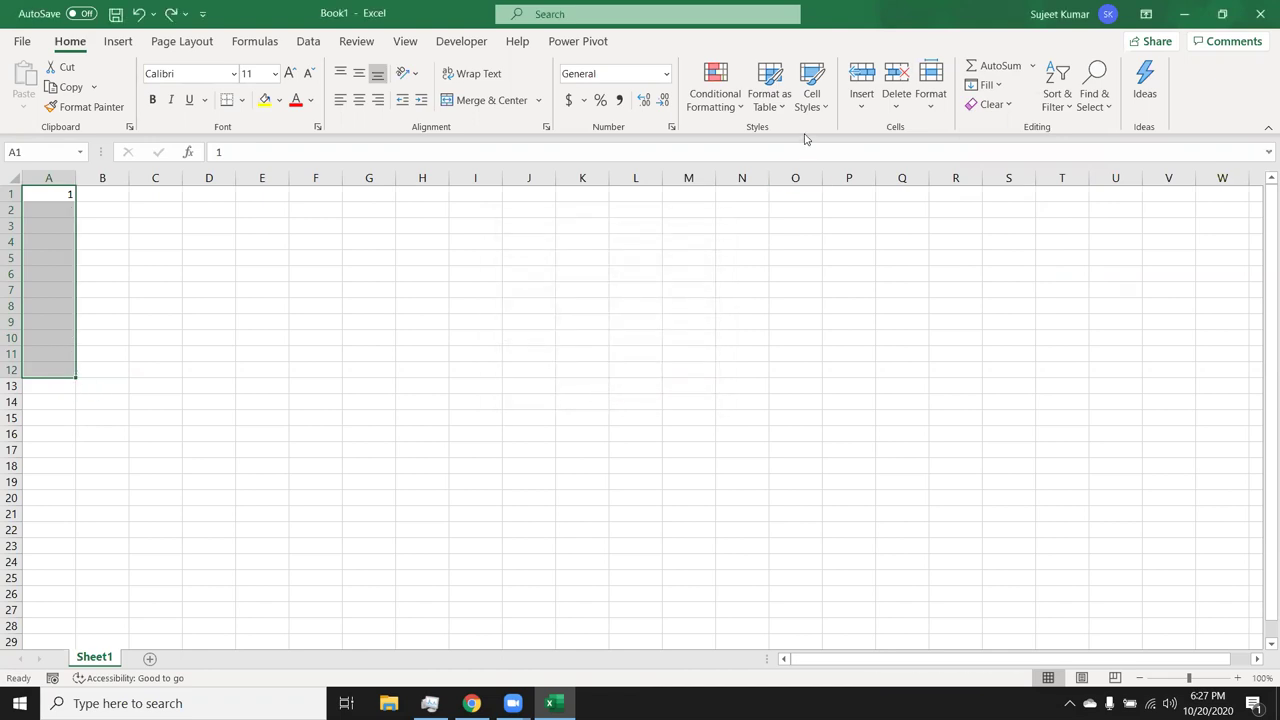
# Fill a linear column series from 1 with step value 1 and stop value 20 via Fill > Series.
pyautogui.press('Up')
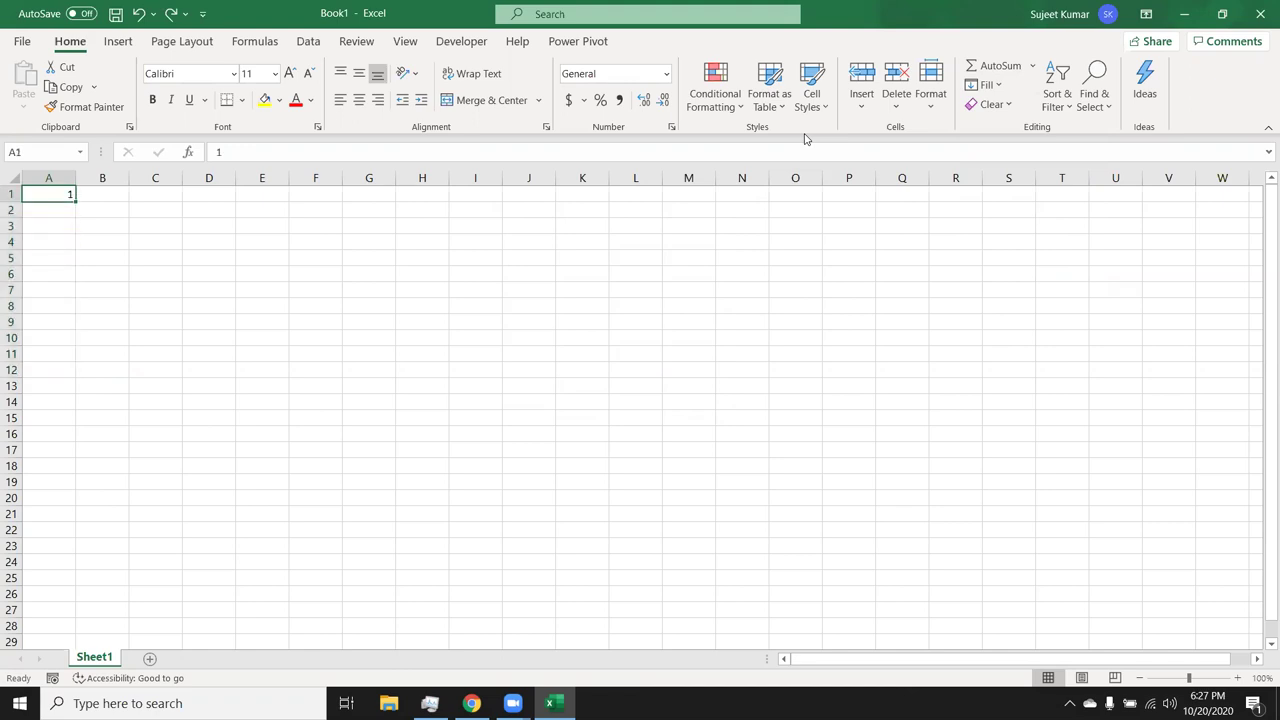
pyautogui.hotkey('shift', 'Down')
pyautogui.hotkey('shift', 'Down')
pyautogui.hotkey('shift', 'Down')
pyautogui.hotkey('shift', 'Down')
pyautogui.hotkey('shift', 'Down')
pyautogui.hotkey('shift', 'Down')
pyautogui.hotkey('shift', 'Down')
pyautogui.hotkey('shift', 'Down')
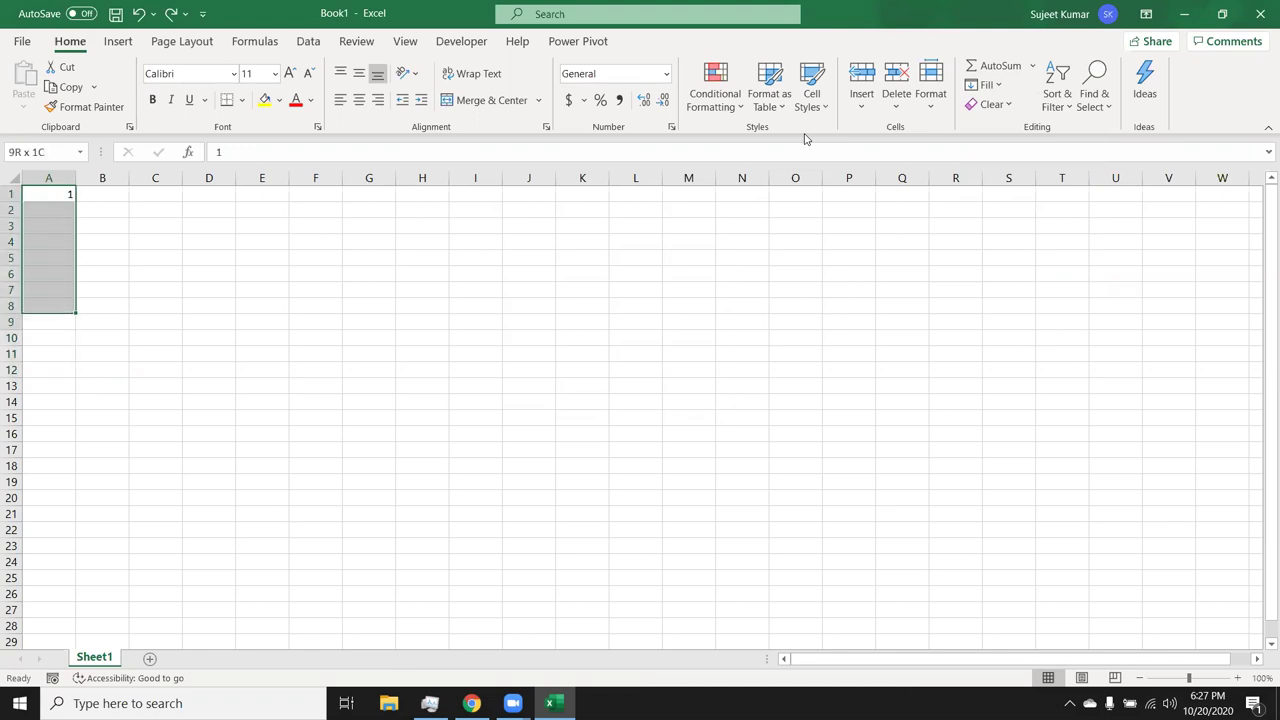
pyautogui.hotkey('shift', 'Down')
pyautogui.hotkey('shift', 'Down')
pyautogui.hotkey('shift', 'Down')
pyautogui.hotkey('shift', 'Down')
pyautogui.hotkey('shift', 'Down')
pyautogui.hotkey('shift', 'Down')
pyautogui.hotkey('shift', 'Down')
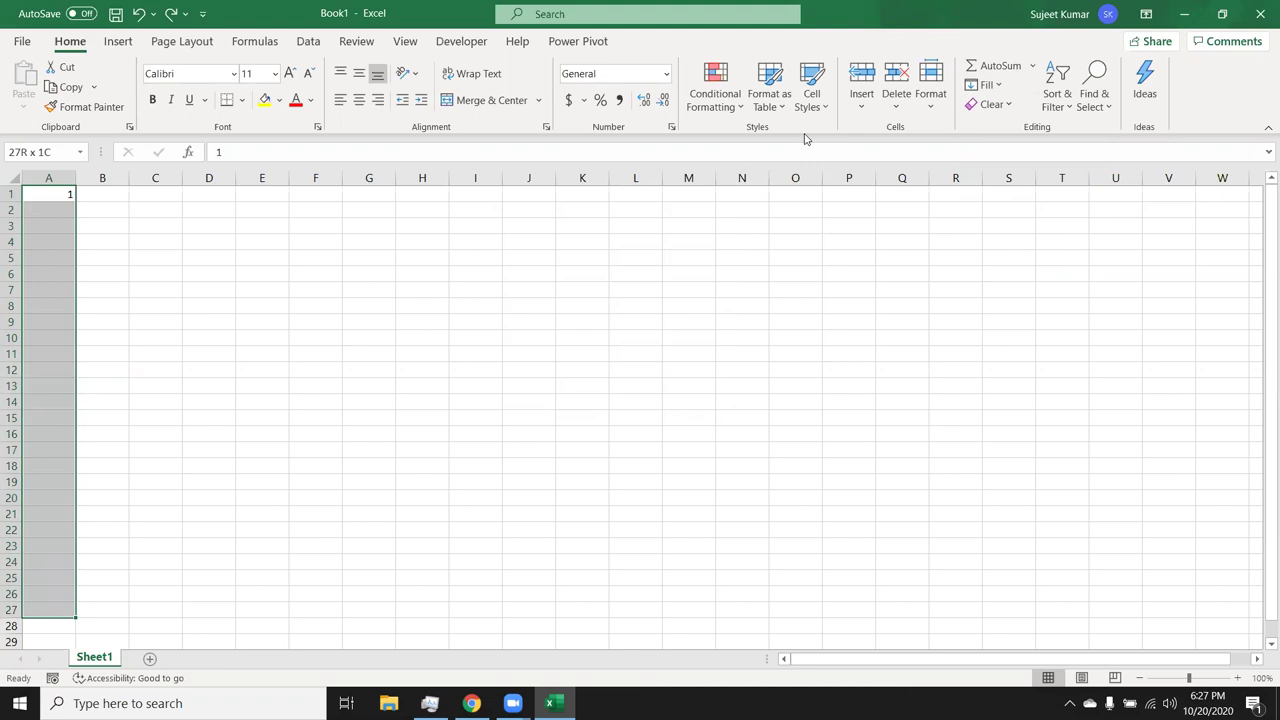
pyautogui.click(1000, 86)
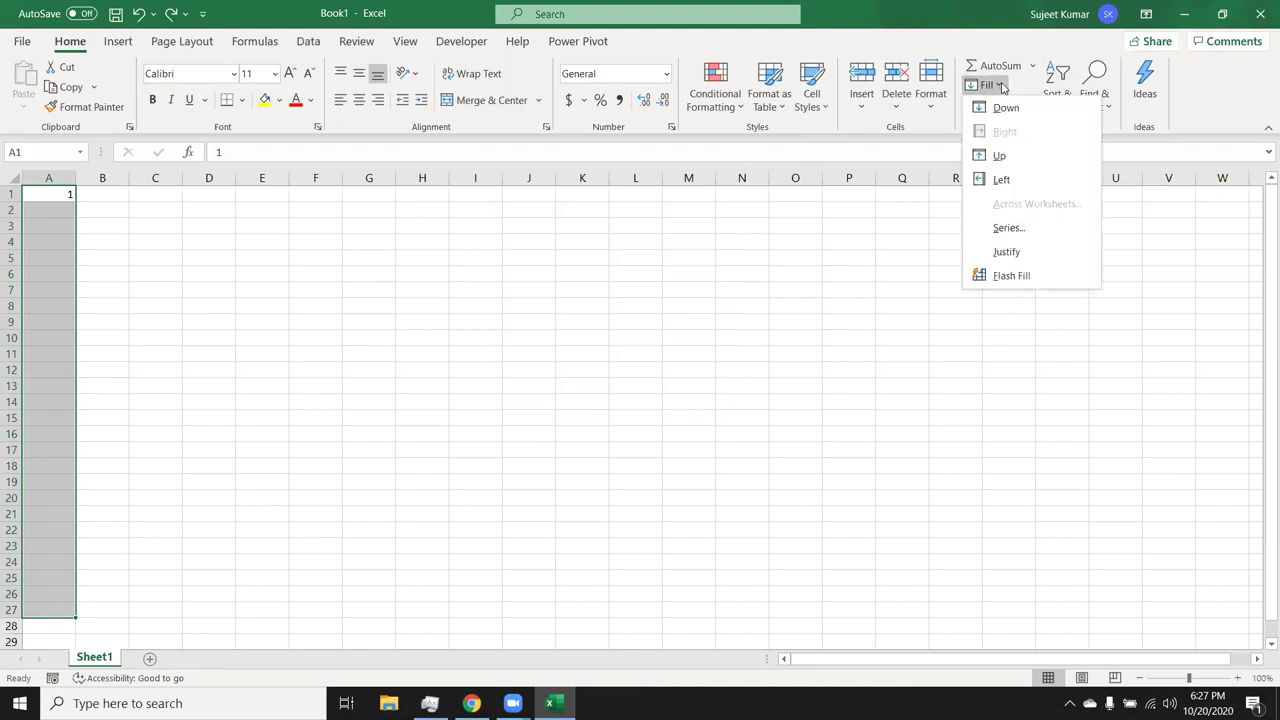
pyautogui.click(1008, 227)
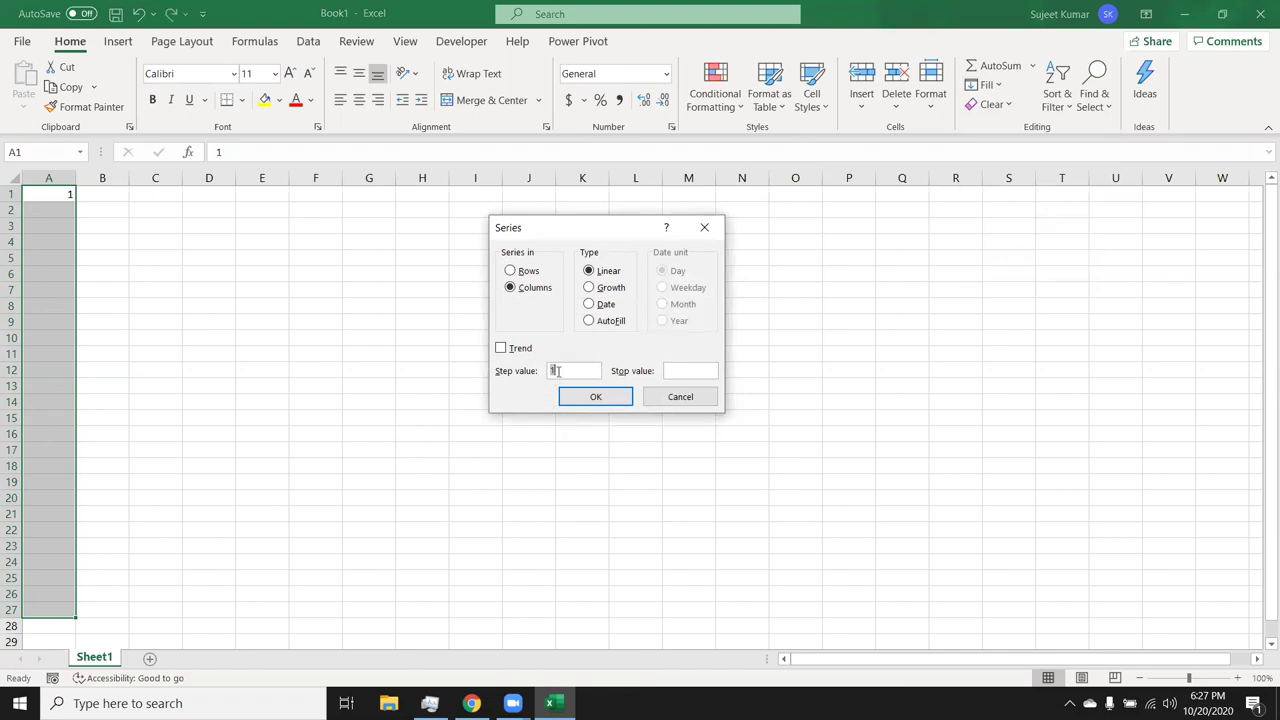
pyautogui.write('2')
pyautogui.press('BackSpace')
pyautogui.write('10')
pyautogui.click(620, 400)
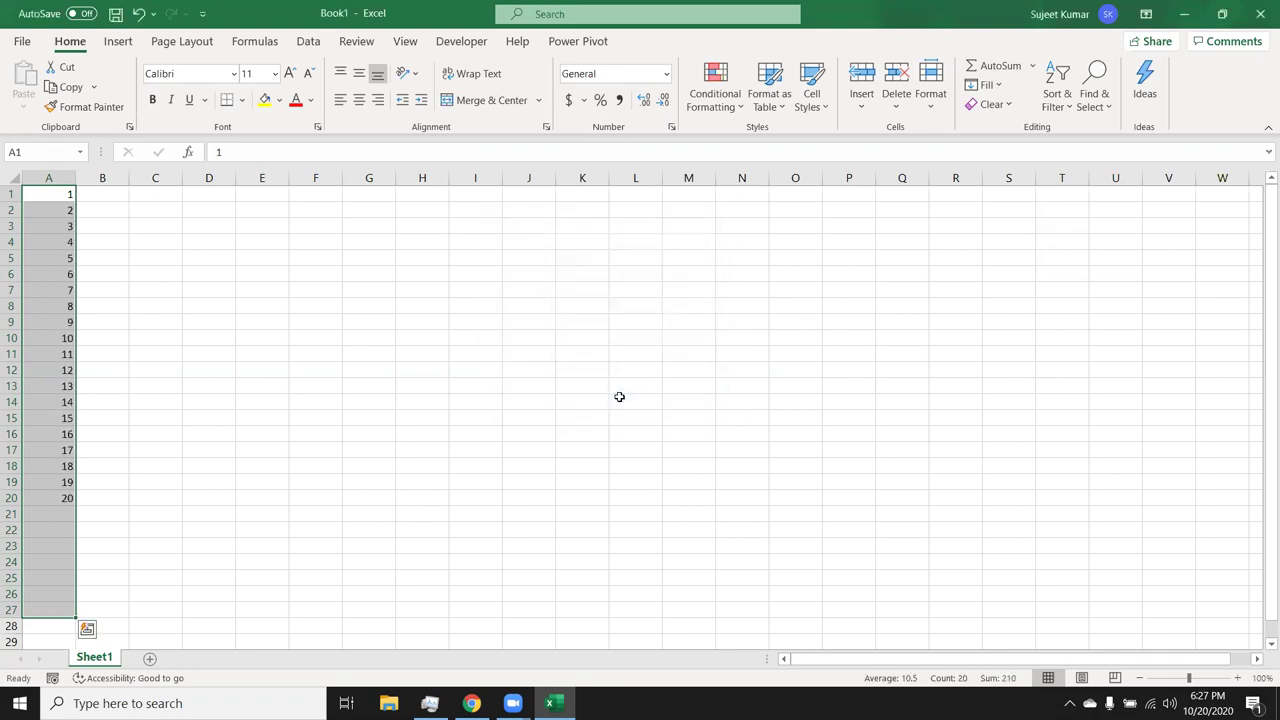
# Fill A1:A27 with a Growth series of step 2, doubling from 1 to 67108864.
pyautogui.click(729, 113)
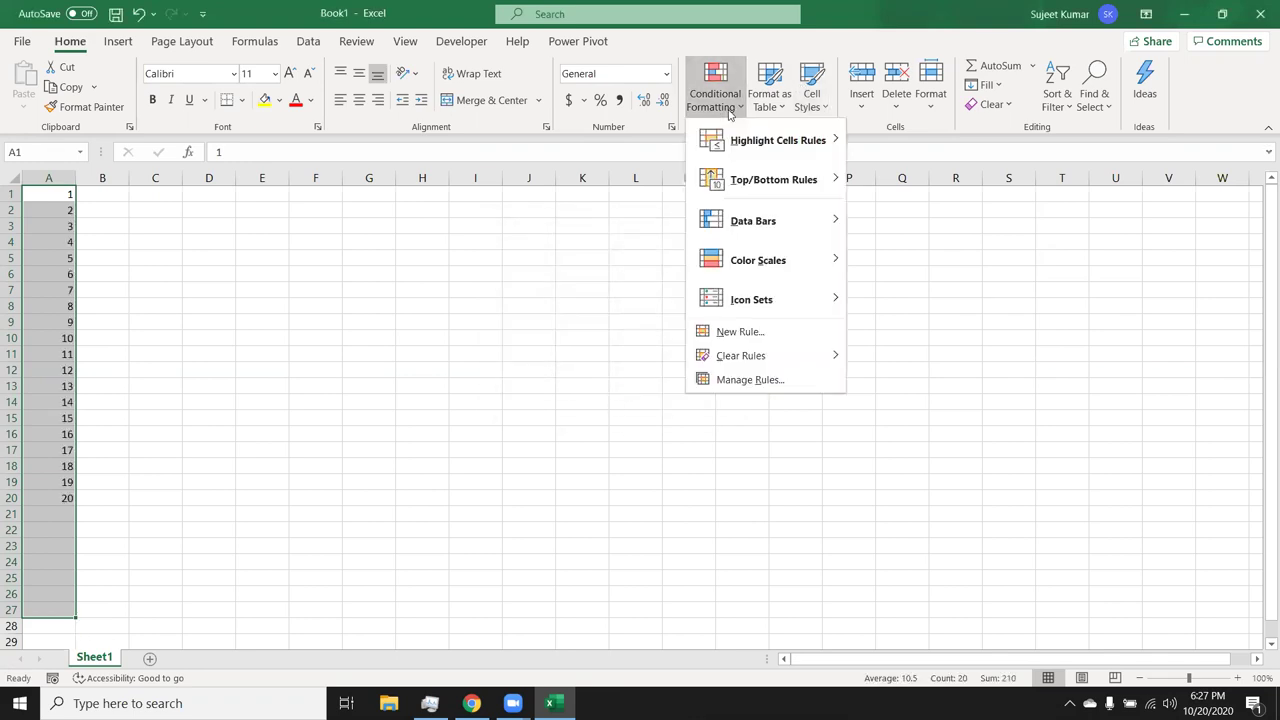
pyautogui.click(993, 86)
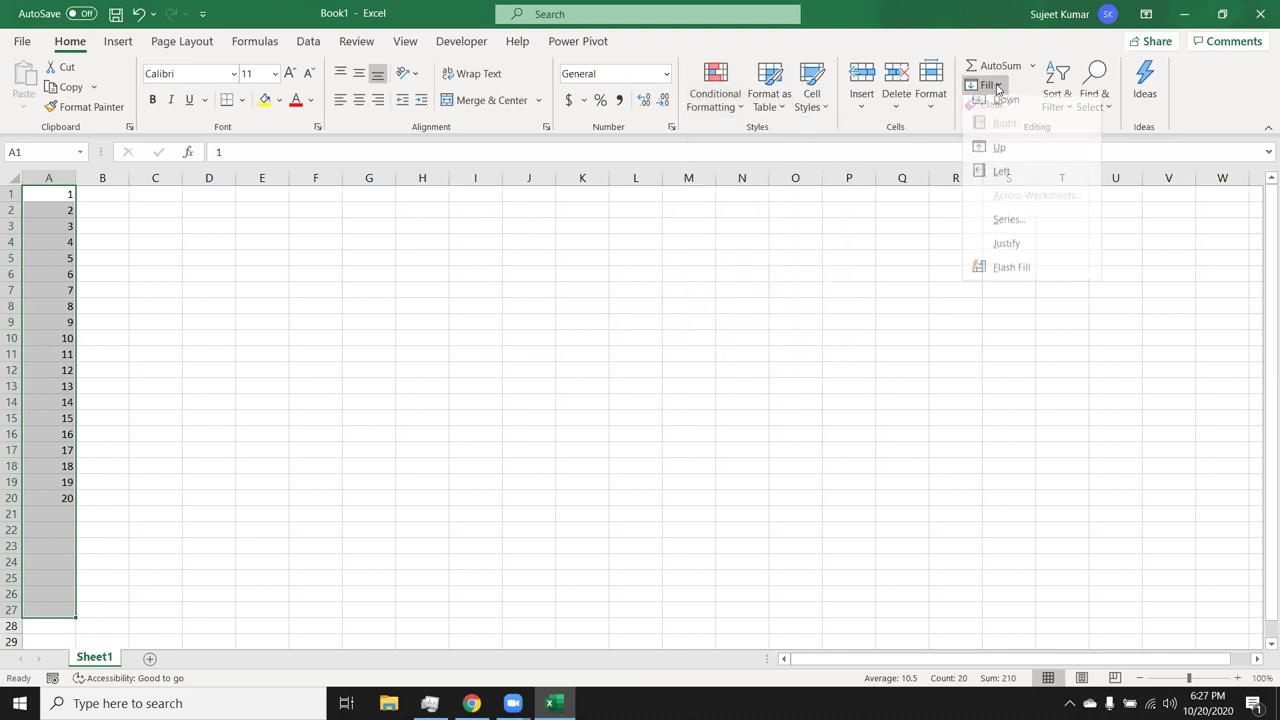
pyautogui.click(1005, 219)
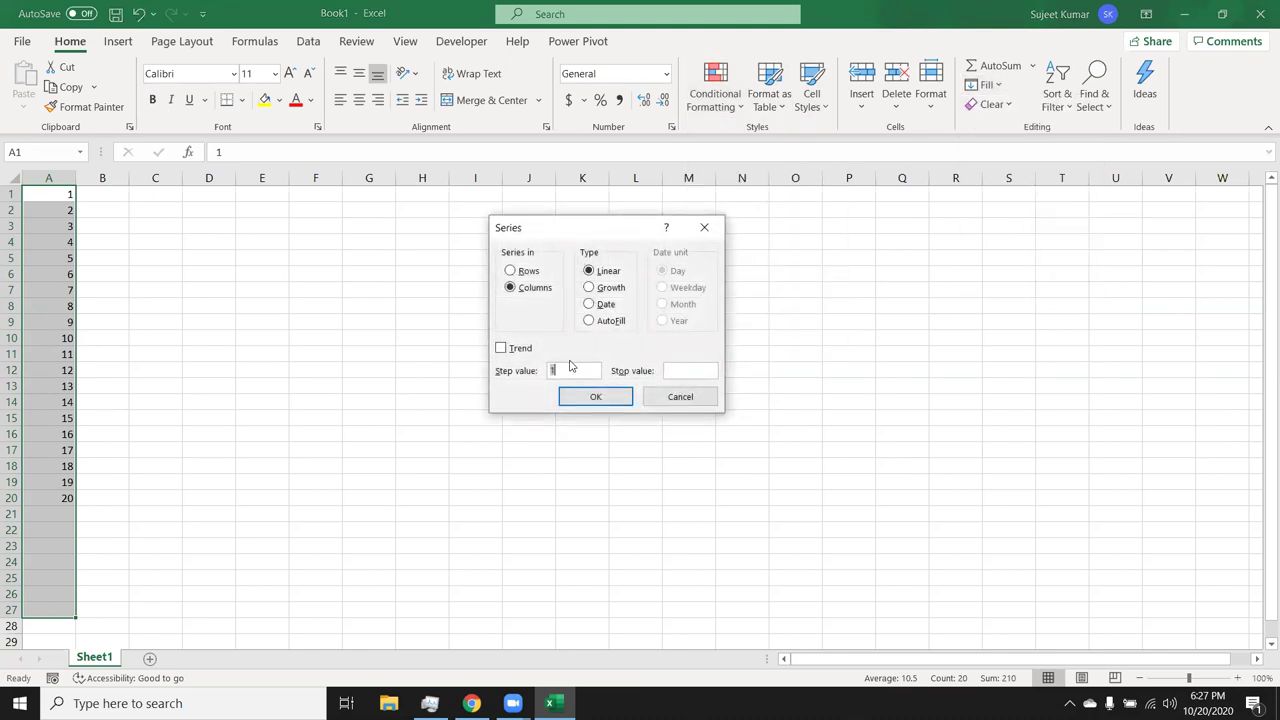
pyautogui.write('2')
pyautogui.click(606, 290)
pyautogui.click(622, 398)
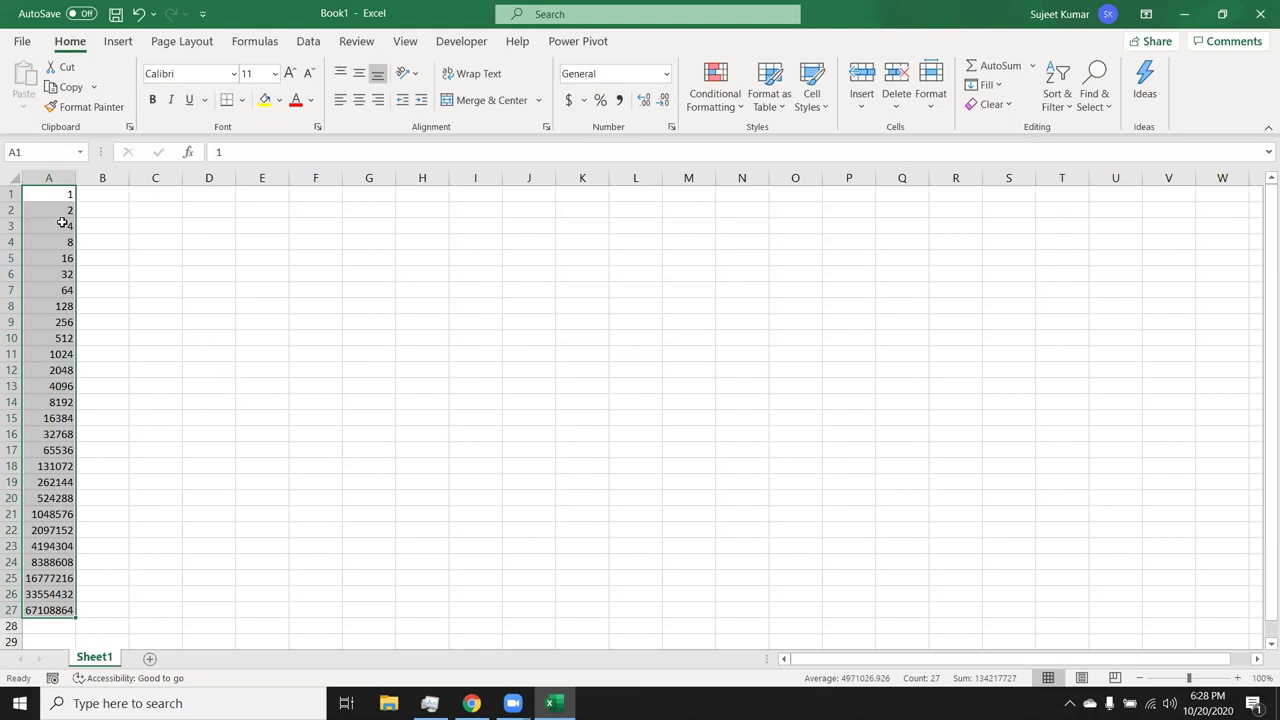
# Undo the growth series, clear column A, enter 1-Aug in A1 and select A1:A25.
pyautogui.hotkey('ctrl', 'z')
pyautogui.press('Delete')
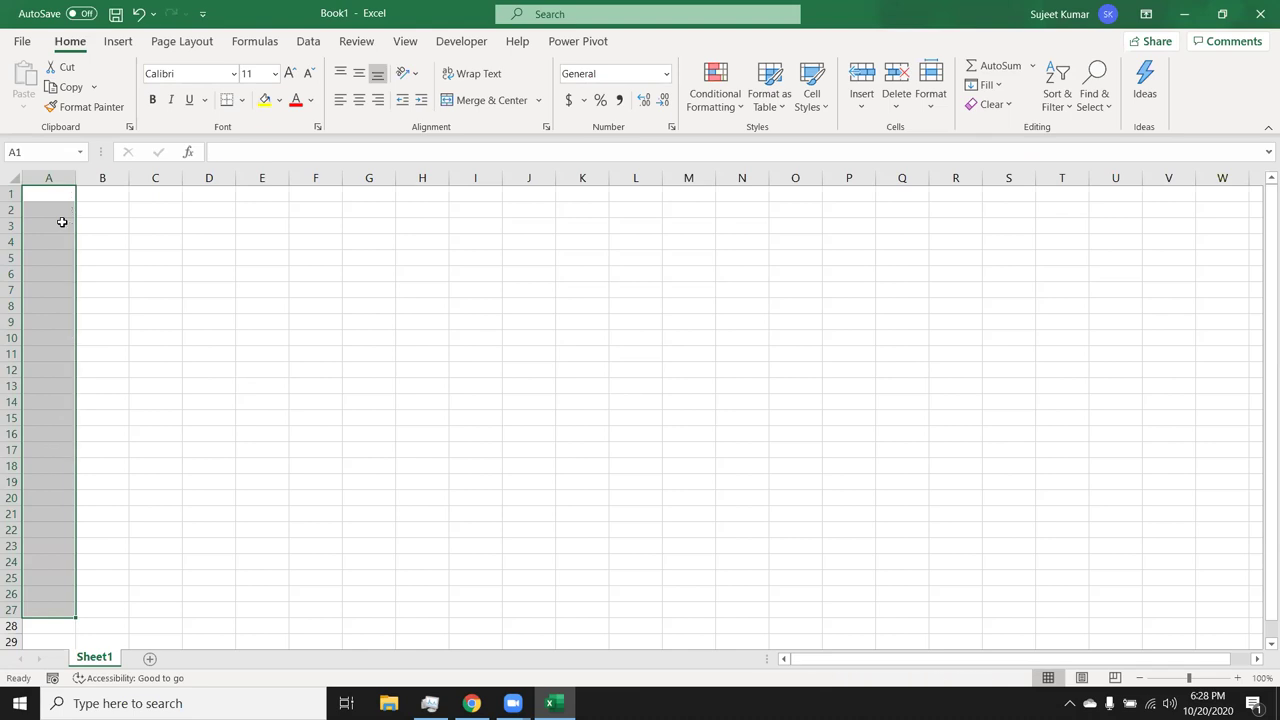
pyautogui.hotkey('ctrl', 'Home')
pyautogui.write('1-Aug')
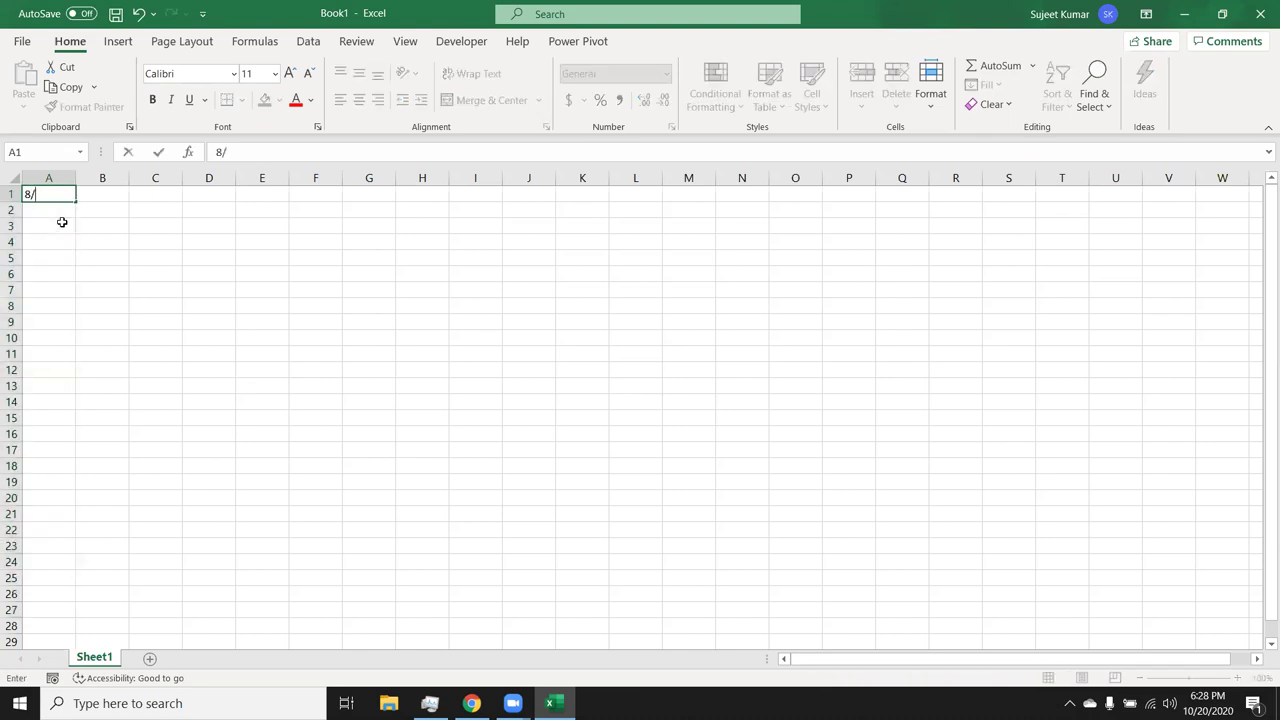
pyautogui.press('Return')
pyautogui.press('Up')
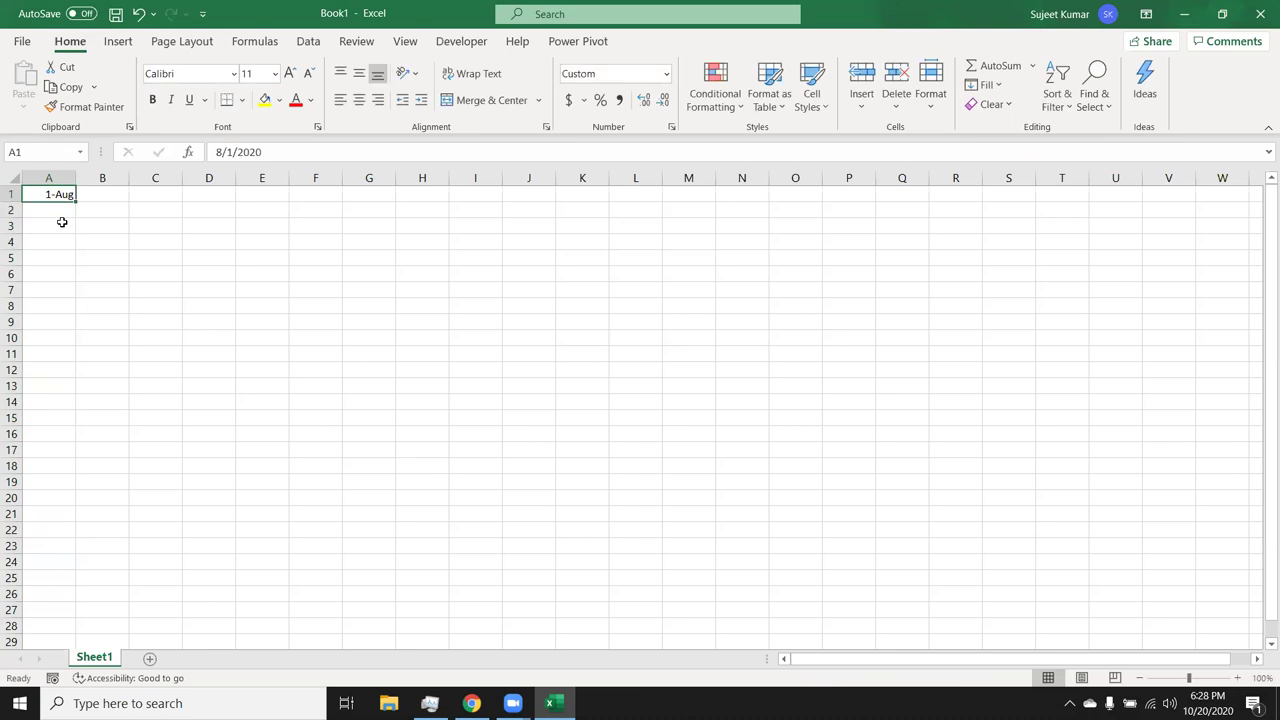
pyautogui.hotkey('shift', 'Down')
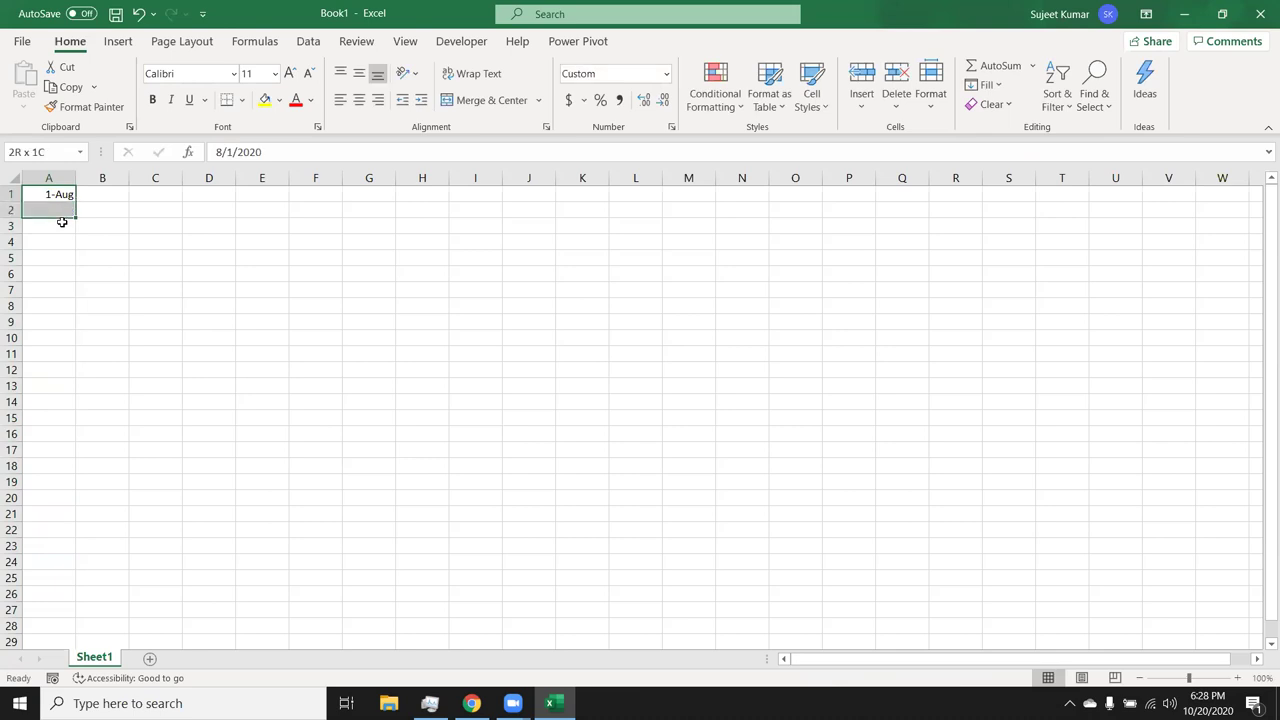
pyautogui.hotkey('shift', 'Down')
pyautogui.hotkey('shift', 'Down')
pyautogui.hotkey('shift', 'Down')
pyautogui.hotkey('shift', 'Down')
pyautogui.hotkey('shift', 'Down')
pyautogui.hotkey('shift', 'Down')
pyautogui.hotkey('shift', 'Down')
pyautogui.hotkey('shift', 'Down')
pyautogui.hotkey('shift', 'Down')
pyautogui.hotkey('shift', 'Down')
pyautogui.hotkey('shift', 'Down')
pyautogui.hotkey('shift', 'Down')
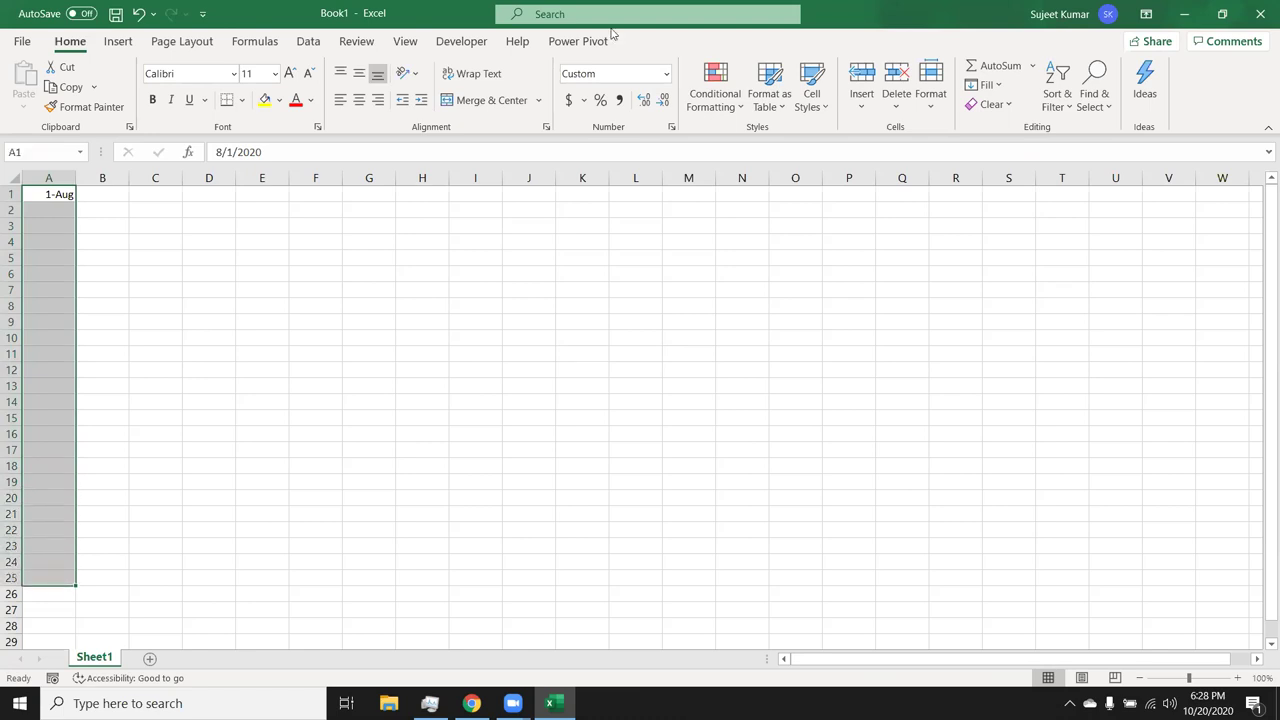
# Fill A1:A25 with weekday-only dates from 1-Aug to 3-Sep using Fill > Series.
pyautogui.click(985, 85)
pyautogui.click(1020, 238)
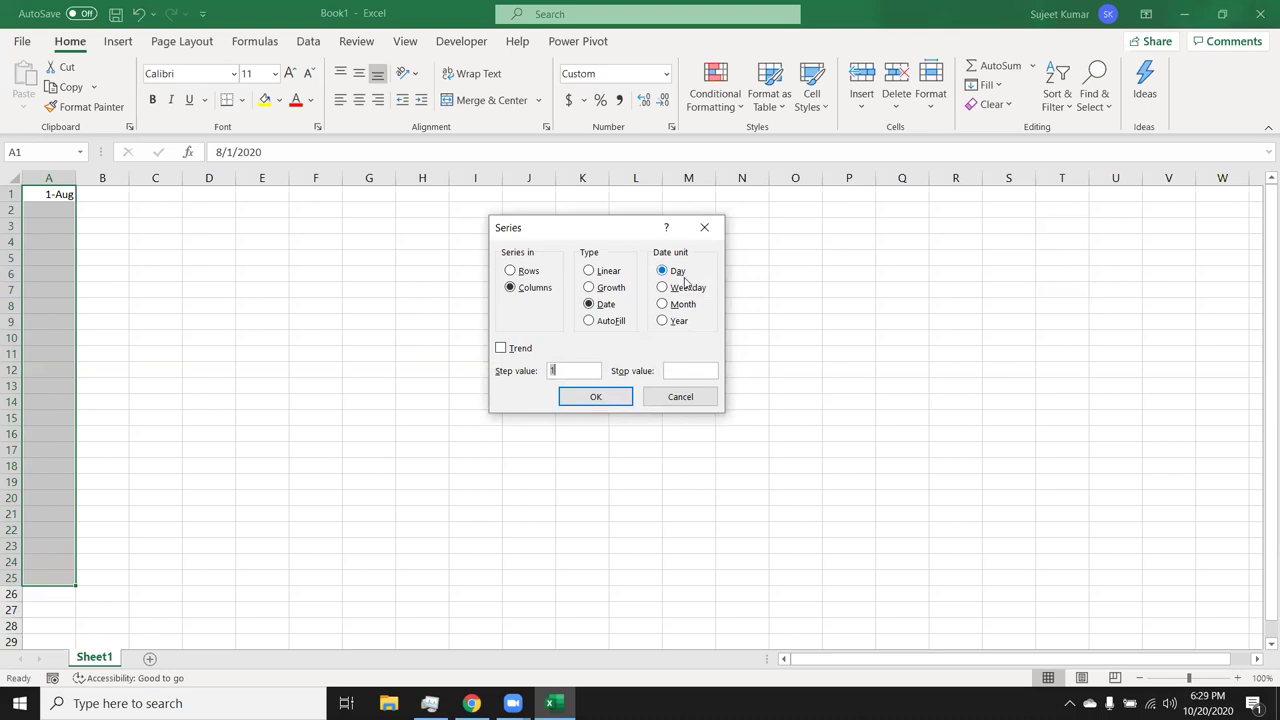
pyautogui.click(686, 288)
pyautogui.click(620, 400)
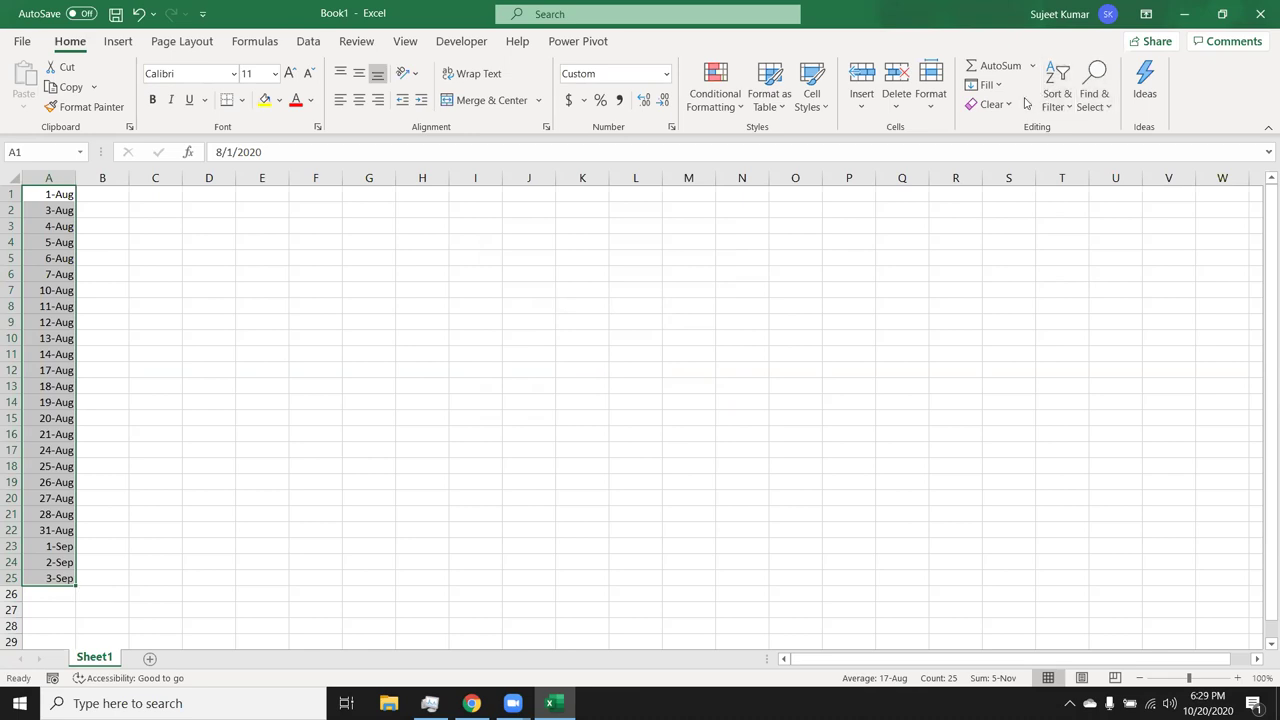
# Fill the dates in A1:A25 as a monthly date series.
pyautogui.click(1060, 111)
pyautogui.click(1001, 90)
pyautogui.click(1008, 228)
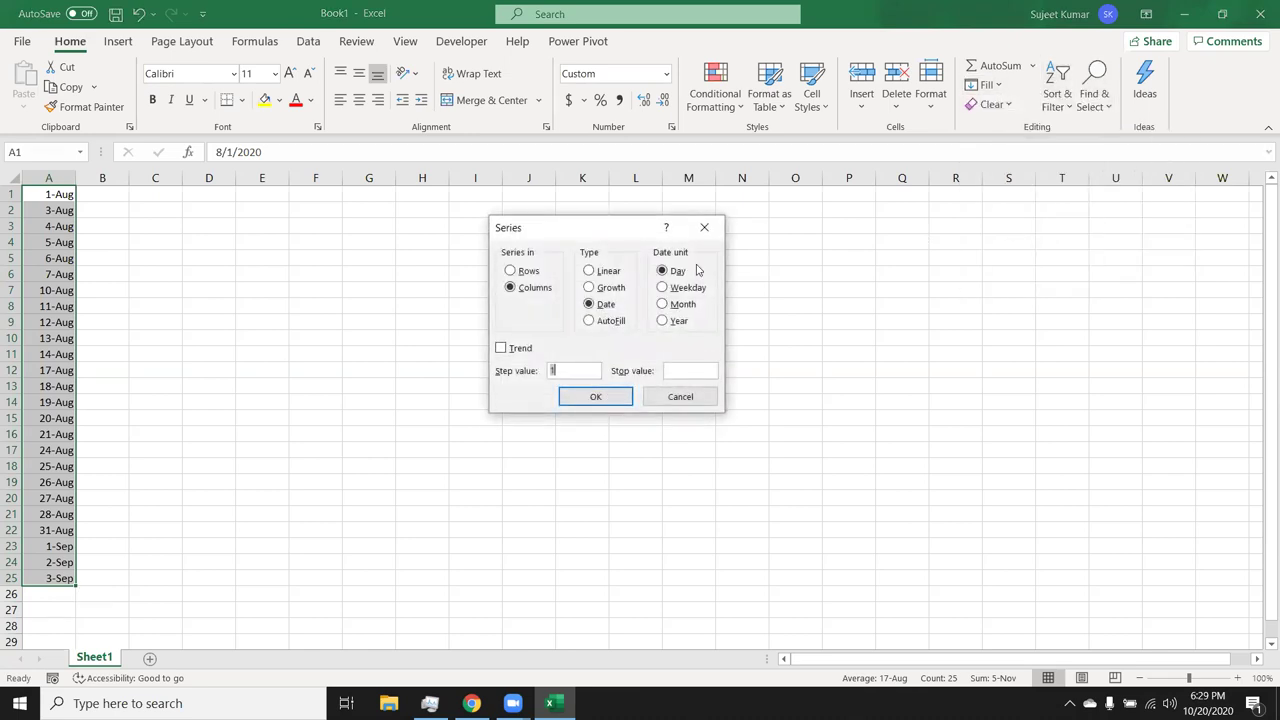
pyautogui.click(685, 305)
pyautogui.click(596, 396)
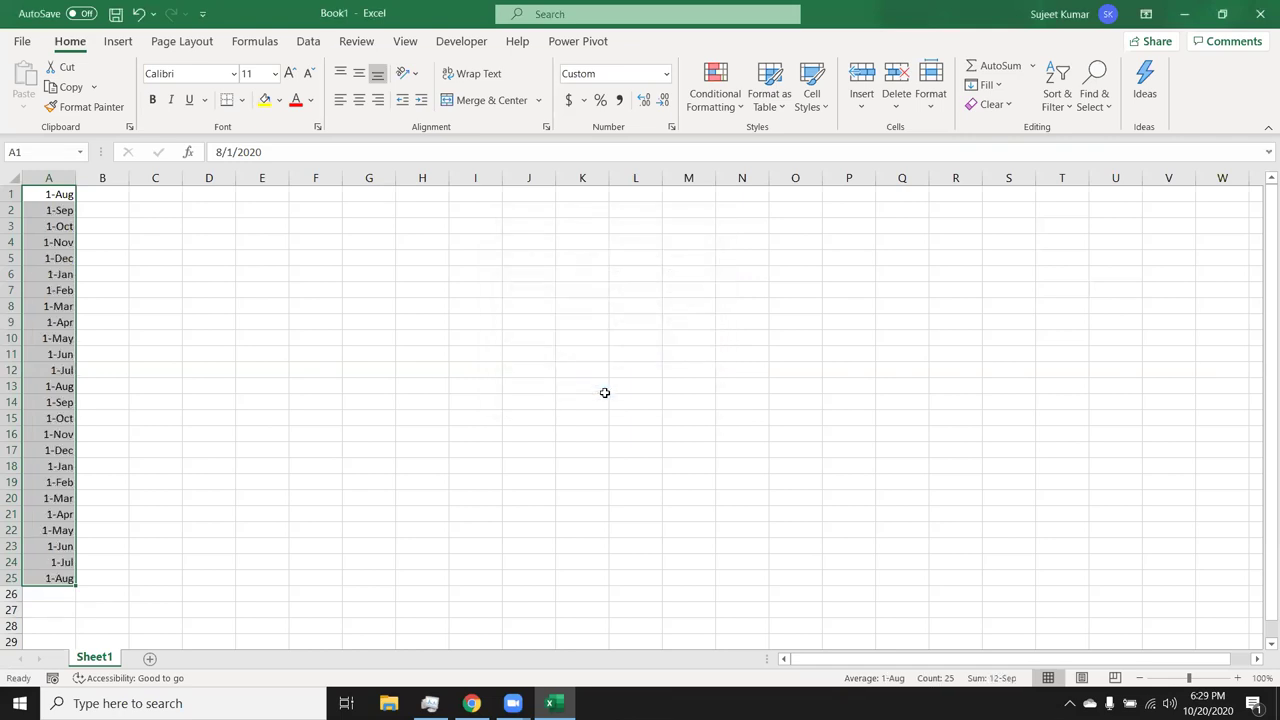
# Refill A1:A25 as a yearly date series, each showing 1-Aug.
pyautogui.click(985, 85)
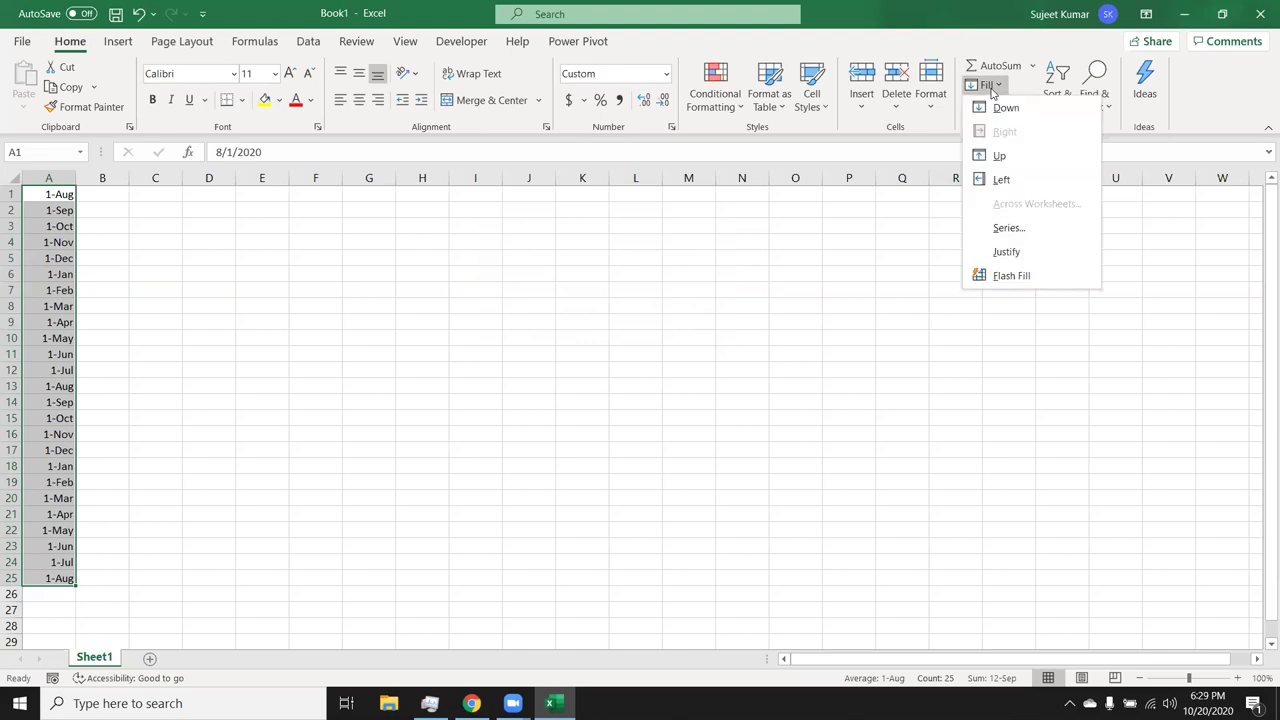
pyautogui.click(1008, 228)
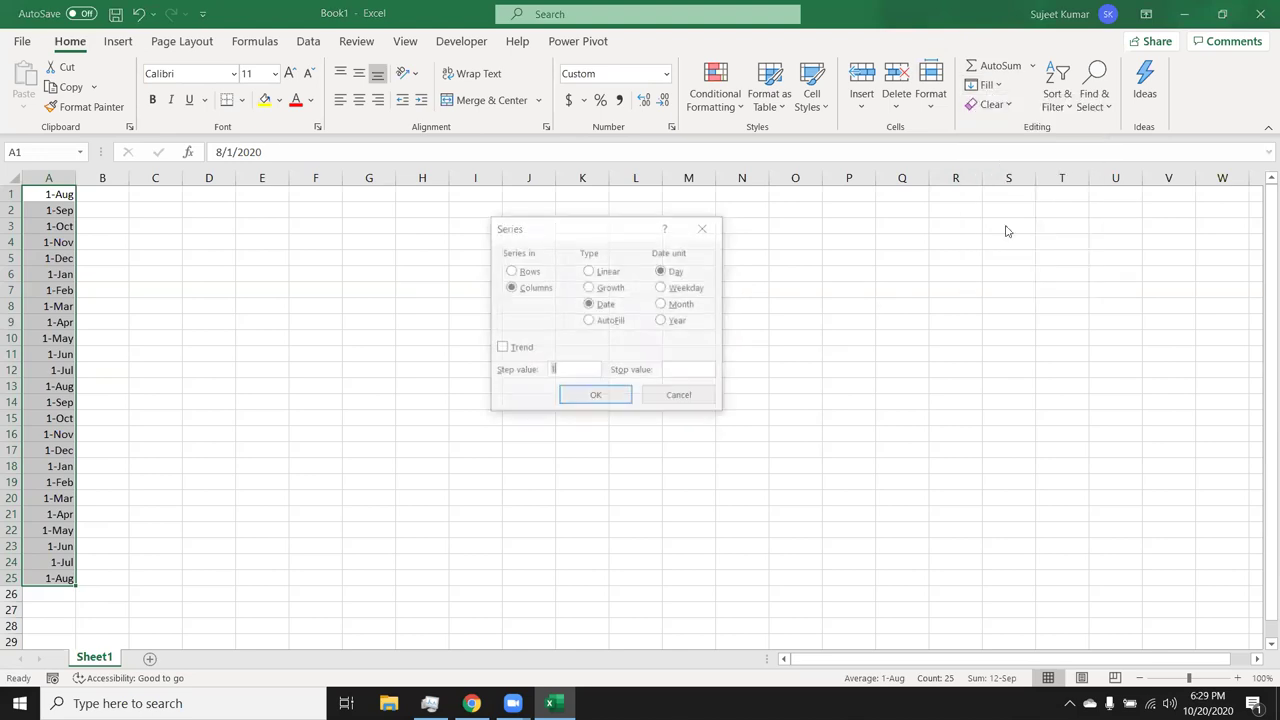
pyautogui.click(665, 321)
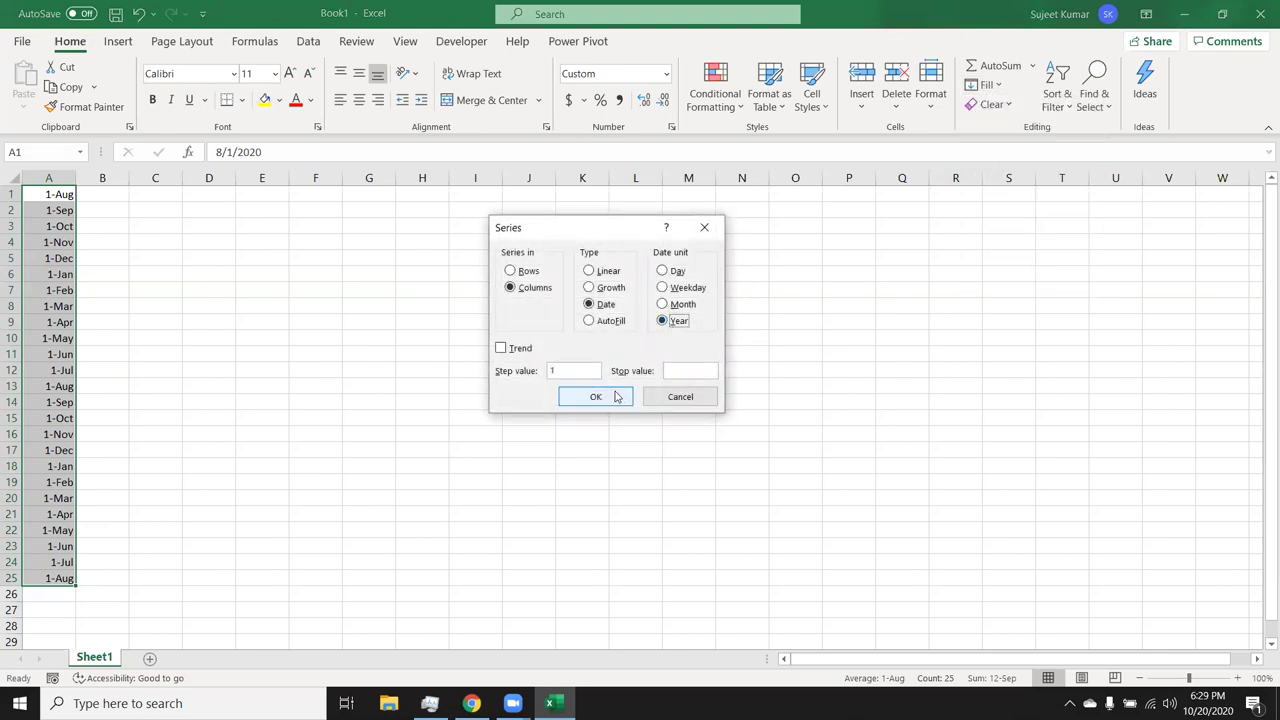
pyautogui.click(596, 397)
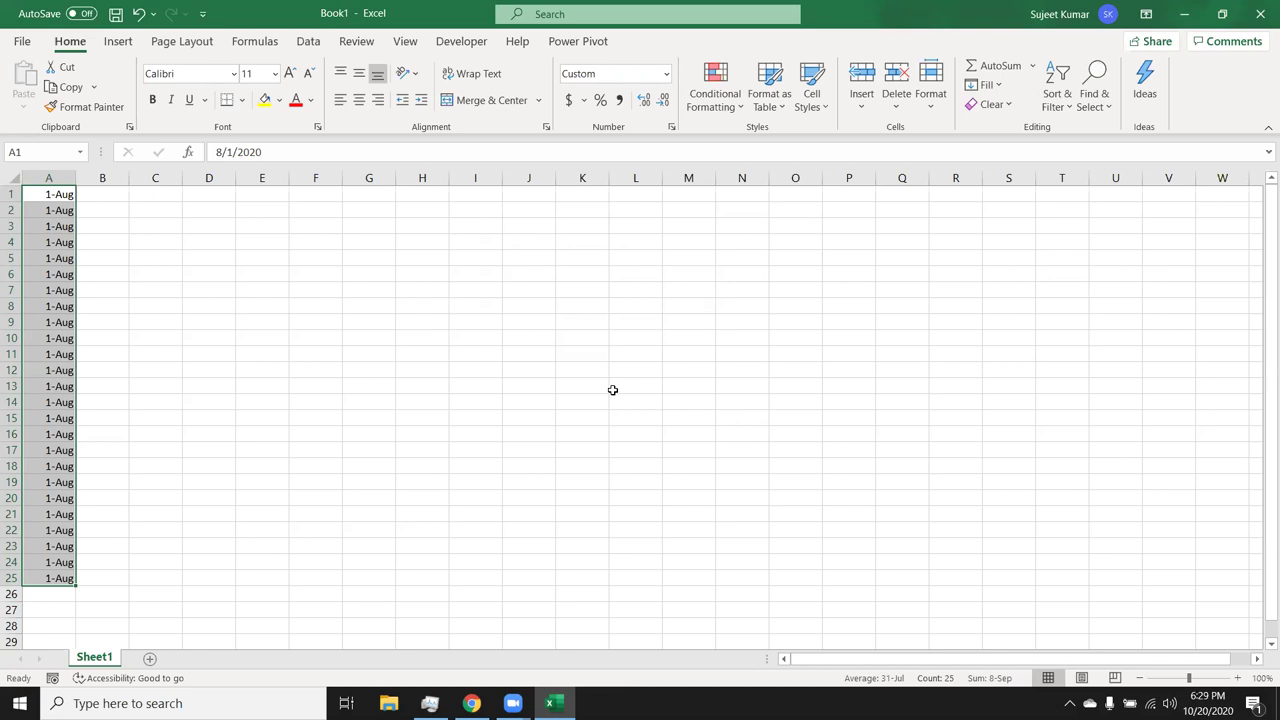
# Apply the d-mmm-yy format with Ctrl+Shift+# so dates show 1-Aug-20 to 1-Aug-44.
pyautogui.hotkey('ctrl', 'shift', '3')
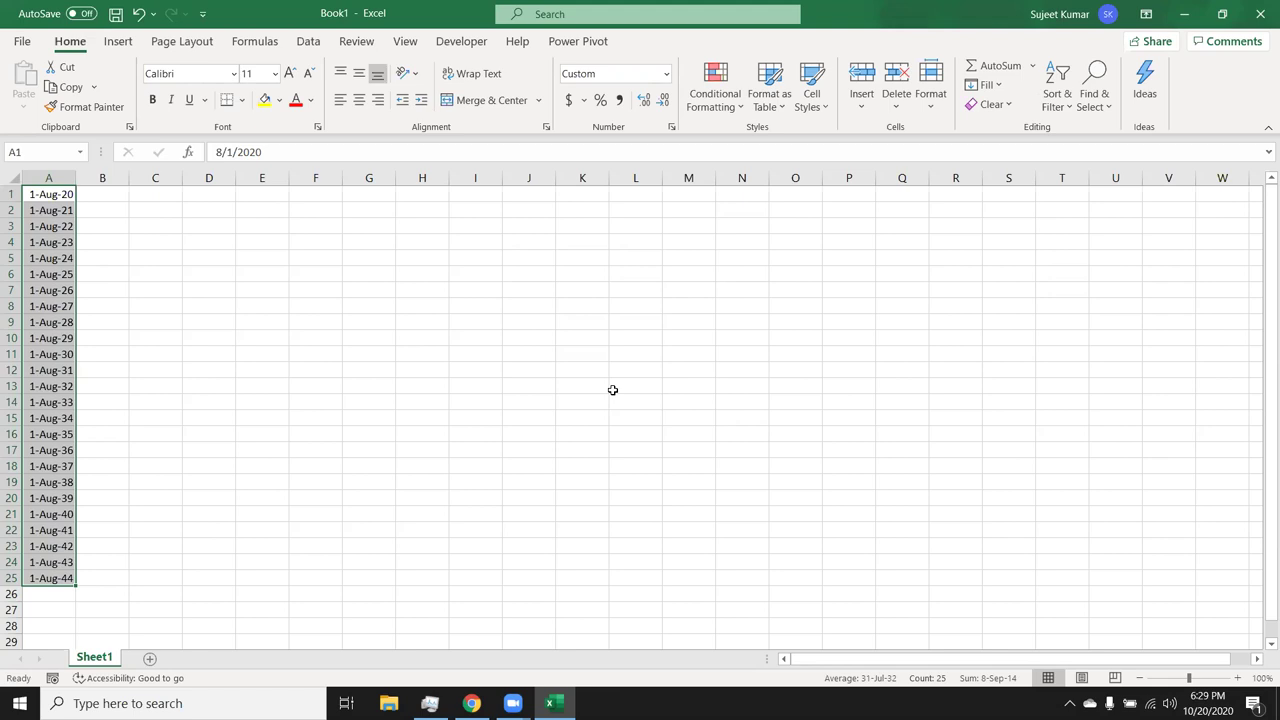
# Fill column A with a monthly date series from 1-Aug-20 to 1-Aug-22.
pyautogui.click(992, 90)
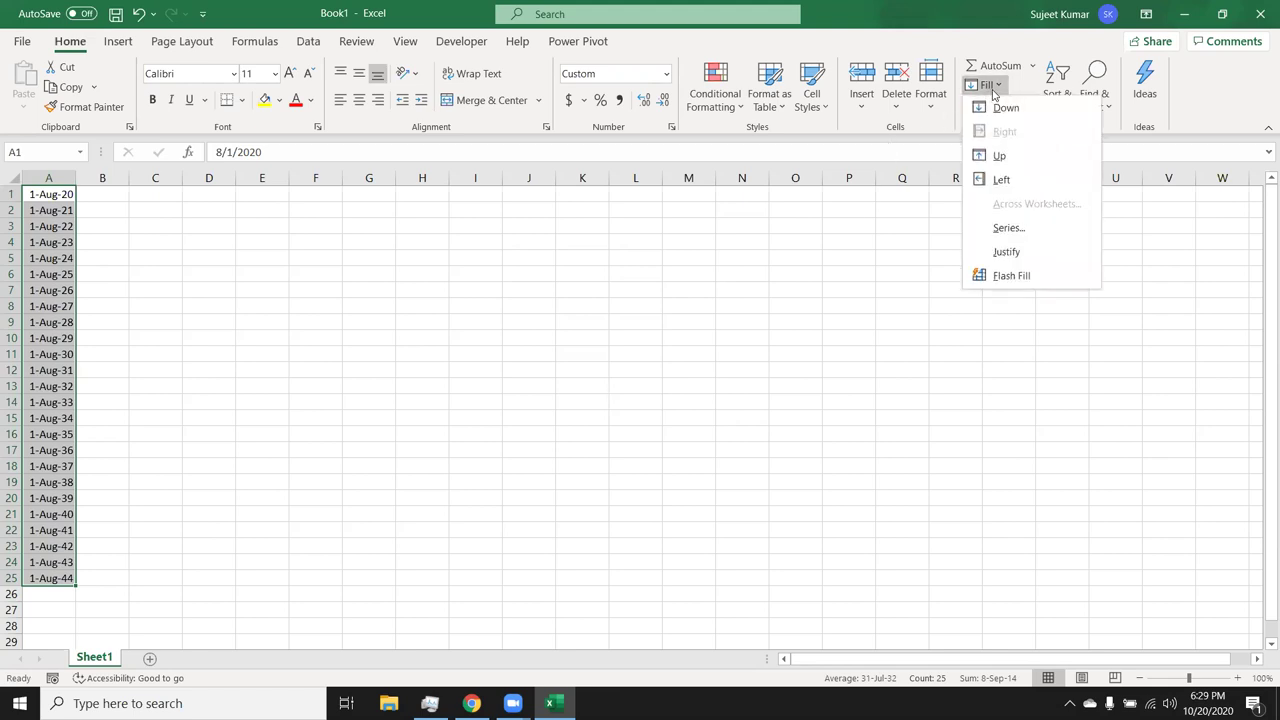
pyautogui.click(1008, 228)
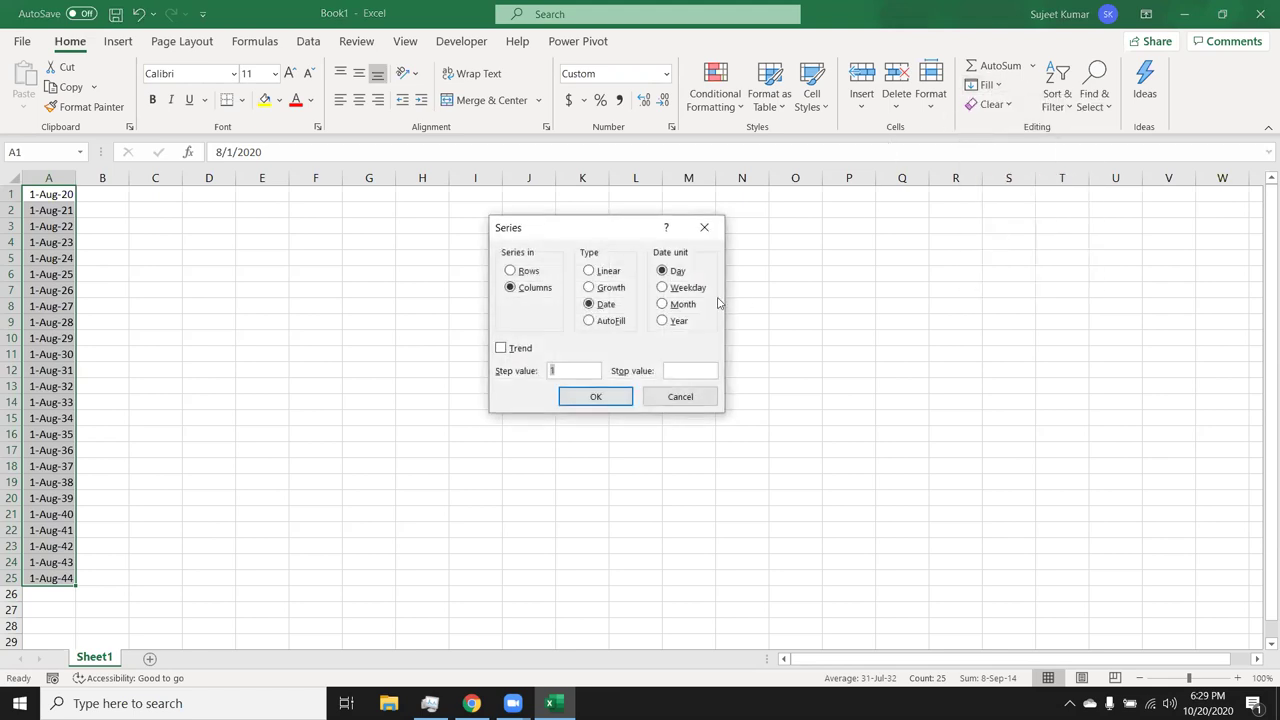
pyautogui.click(700, 290)
pyautogui.click(688, 307)
pyautogui.click(614, 396)
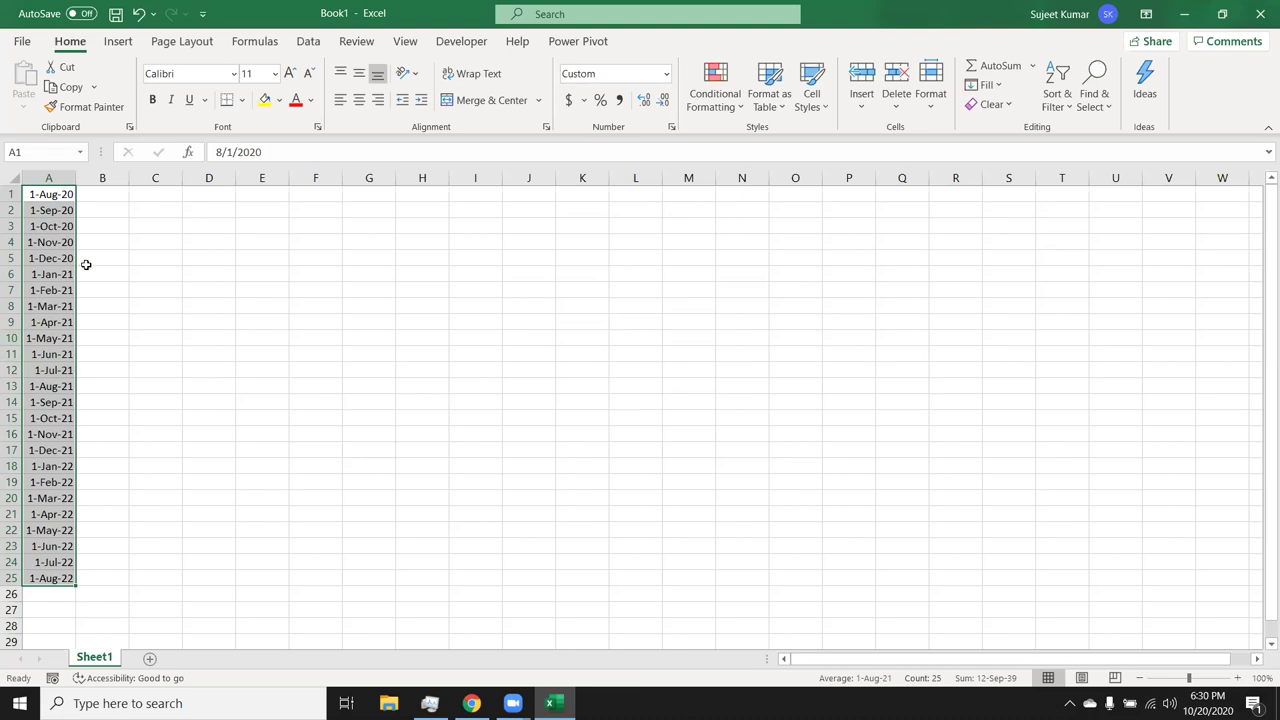
# Undo the monthly series, clear the dates from column A, and return to A1.
pyautogui.hotkey('ctrl', 'z')
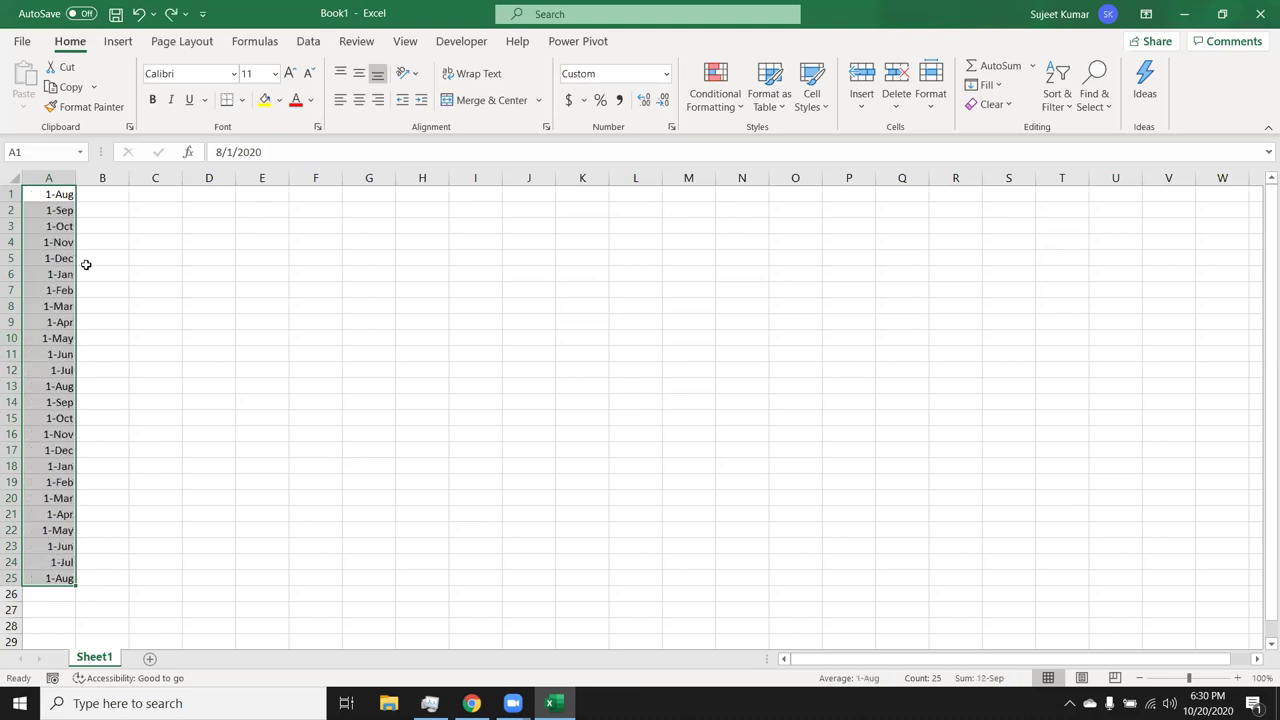
pyautogui.press('Delete')
pyautogui.hotkey('ctrl', 'Home')
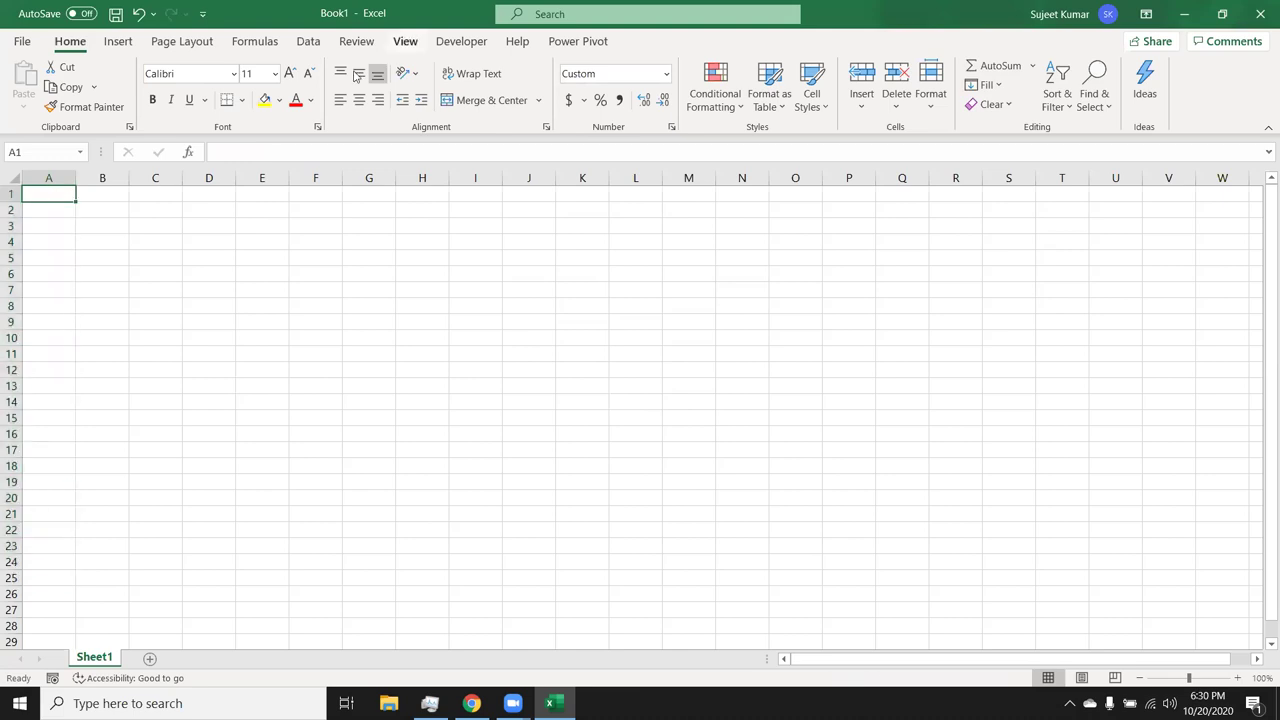
# Enter =RANDBETWEEN(10,50) in A1, picking RANDBETWEEN from the autocomplete list.
pyautogui.click(997, 86)
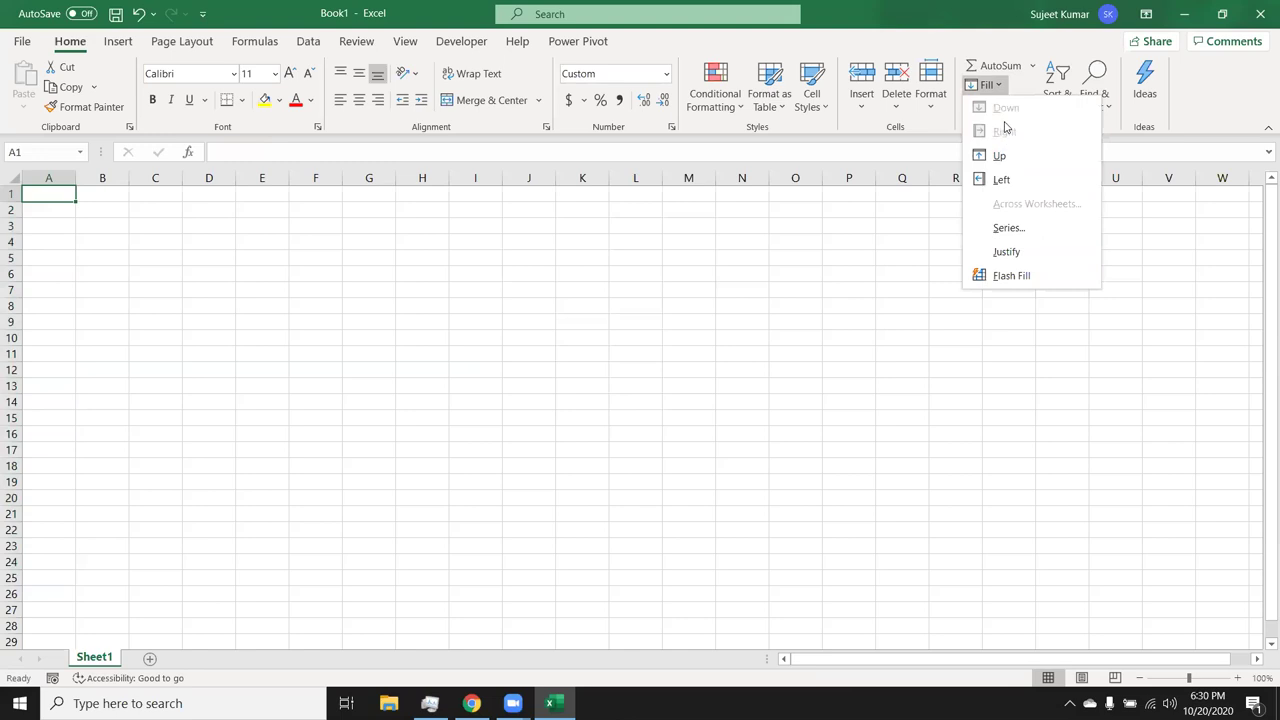
pyautogui.click(78, 463)
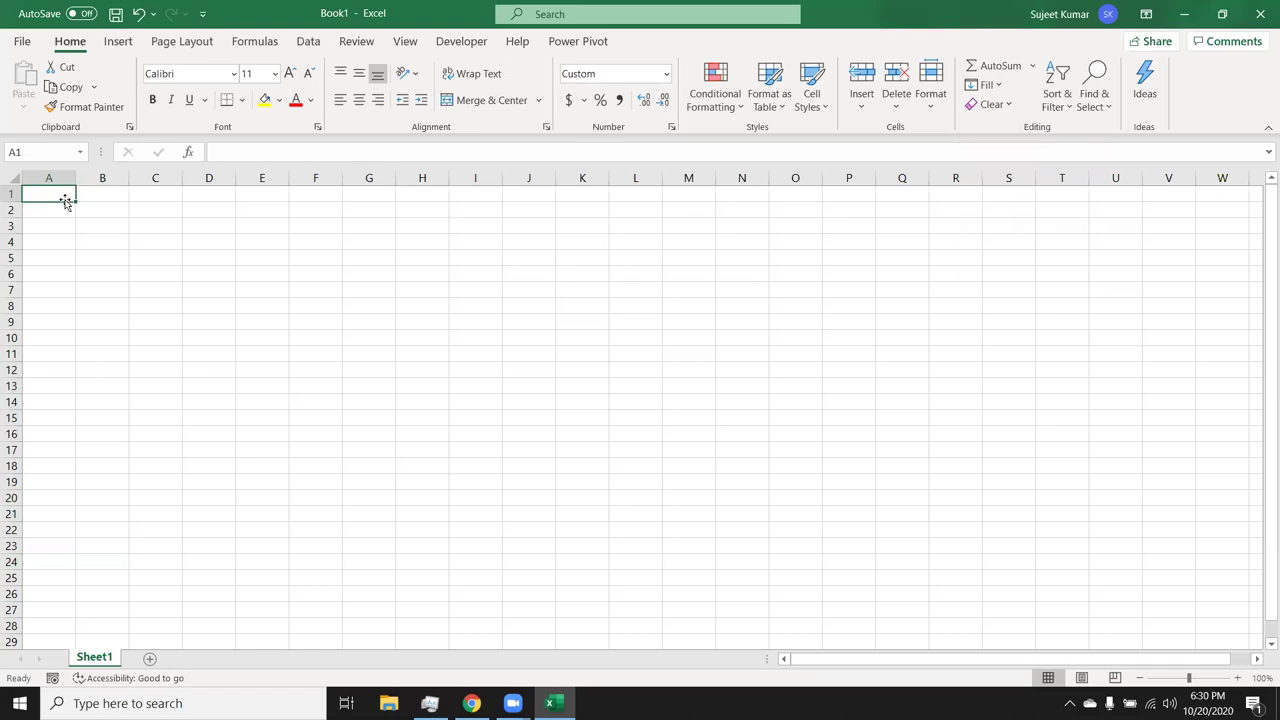
pyautogui.write('=r')
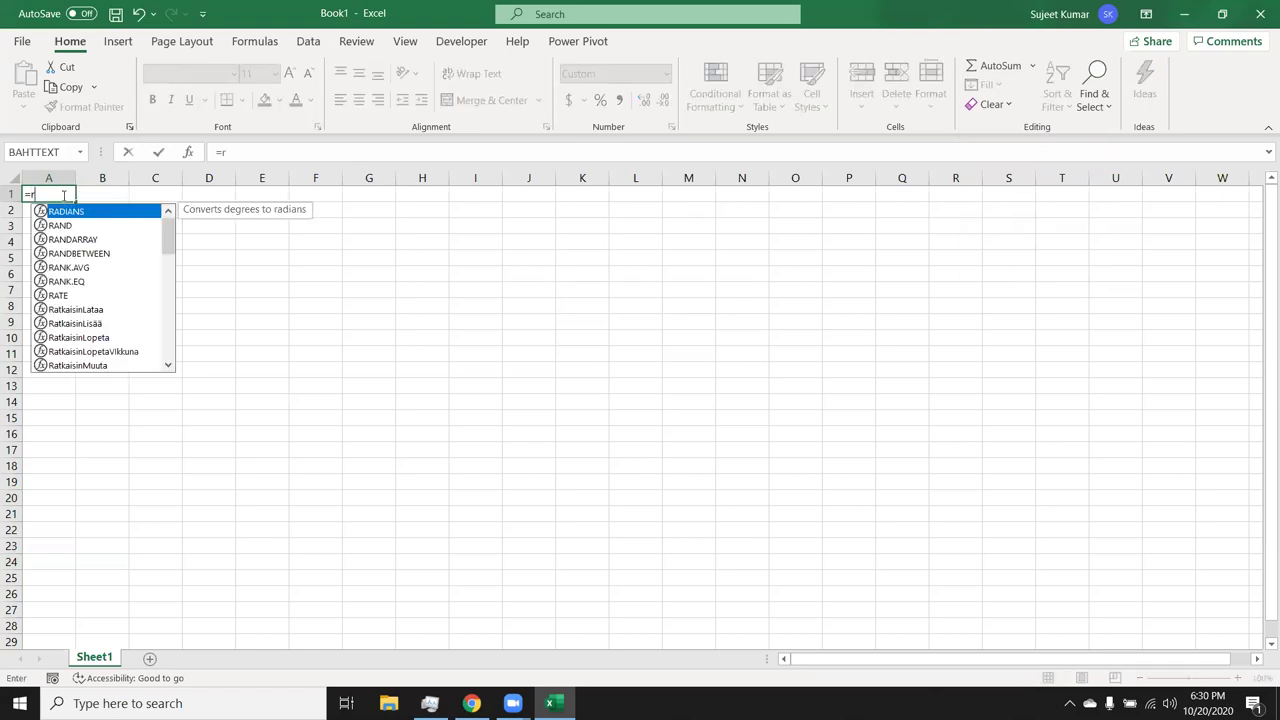
pyautogui.press('Down')
pyautogui.press('Down')
pyautogui.press('Down')
pyautogui.press('Tab')
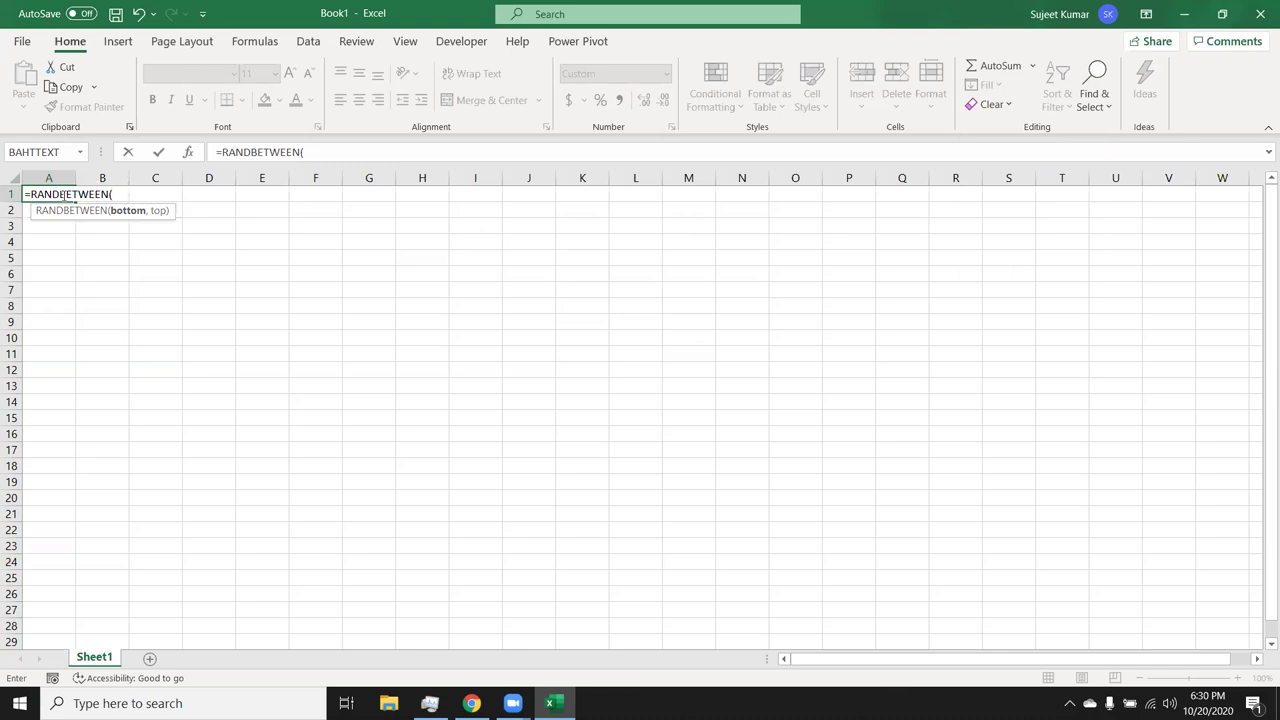
pyautogui.write('10')
pyautogui.write(',')
pyautogui.write('5')
pyautogui.press('BackSpace')
pyautogui.write('50')
pyautogui.press('Return')
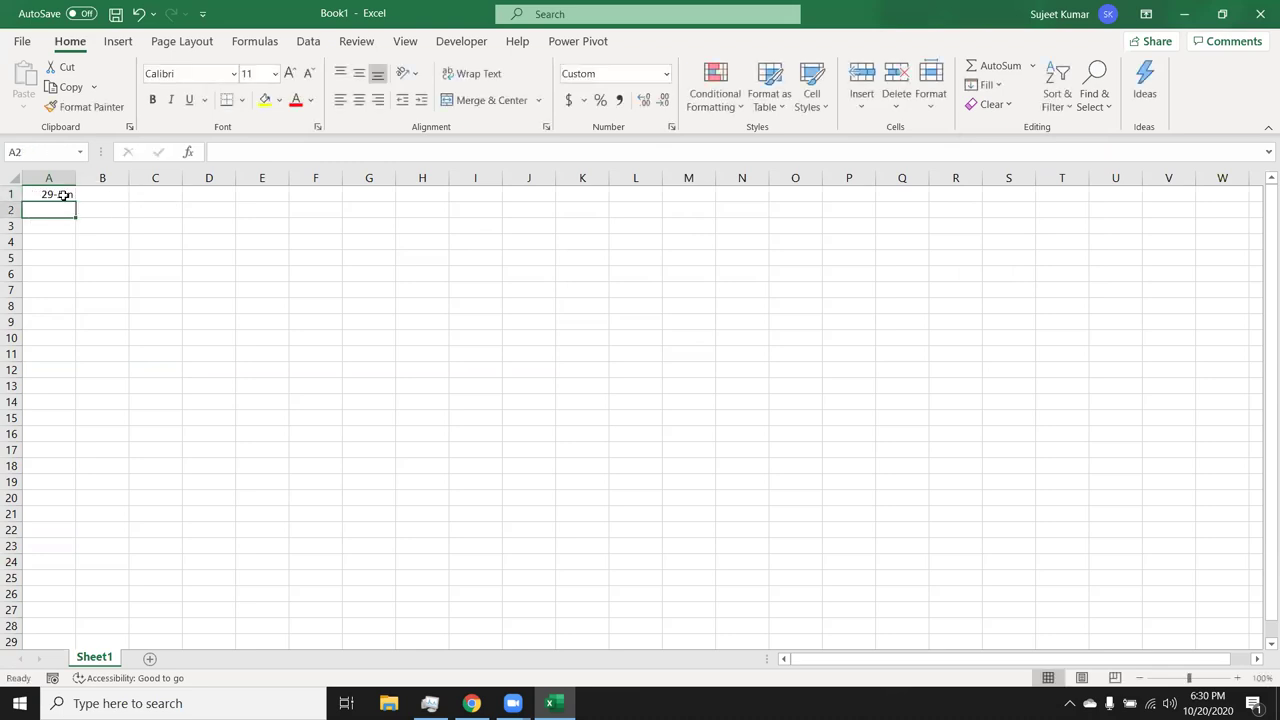
pyautogui.click(63, 195)
pyautogui.hotkey('shift', 'Right')
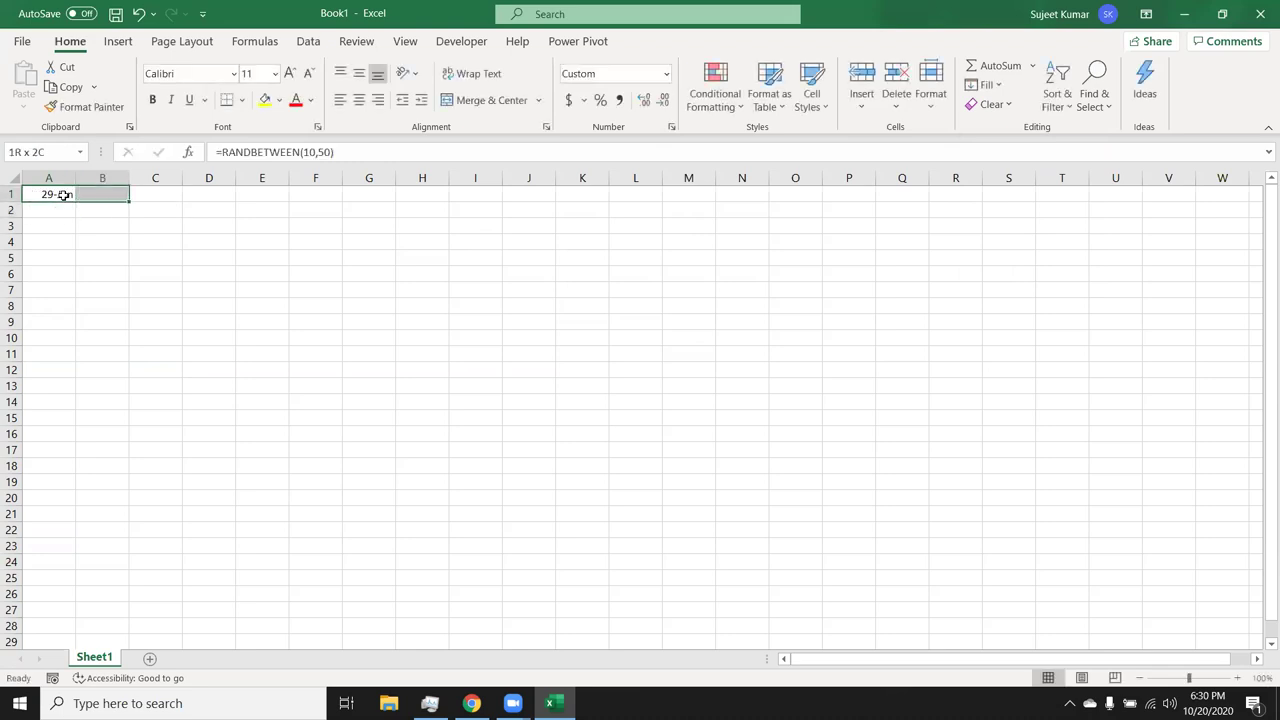
pyautogui.hotkey('shift', 'Right')
pyautogui.hotkey('shift', 'Right')
pyautogui.hotkey('shift', 'Right')
pyautogui.hotkey('shift', 'Right')
pyautogui.hotkey('shift', 'Right')
pyautogui.hotkey('shift', 'Down')
pyautogui.hotkey('shift', 'Down')
pyautogui.hotkey('shift', 'Down')
pyautogui.hotkey('shift', 'Down')
pyautogui.hotkey('shift', 'Down')
pyautogui.hotkey('shift', 'Down')
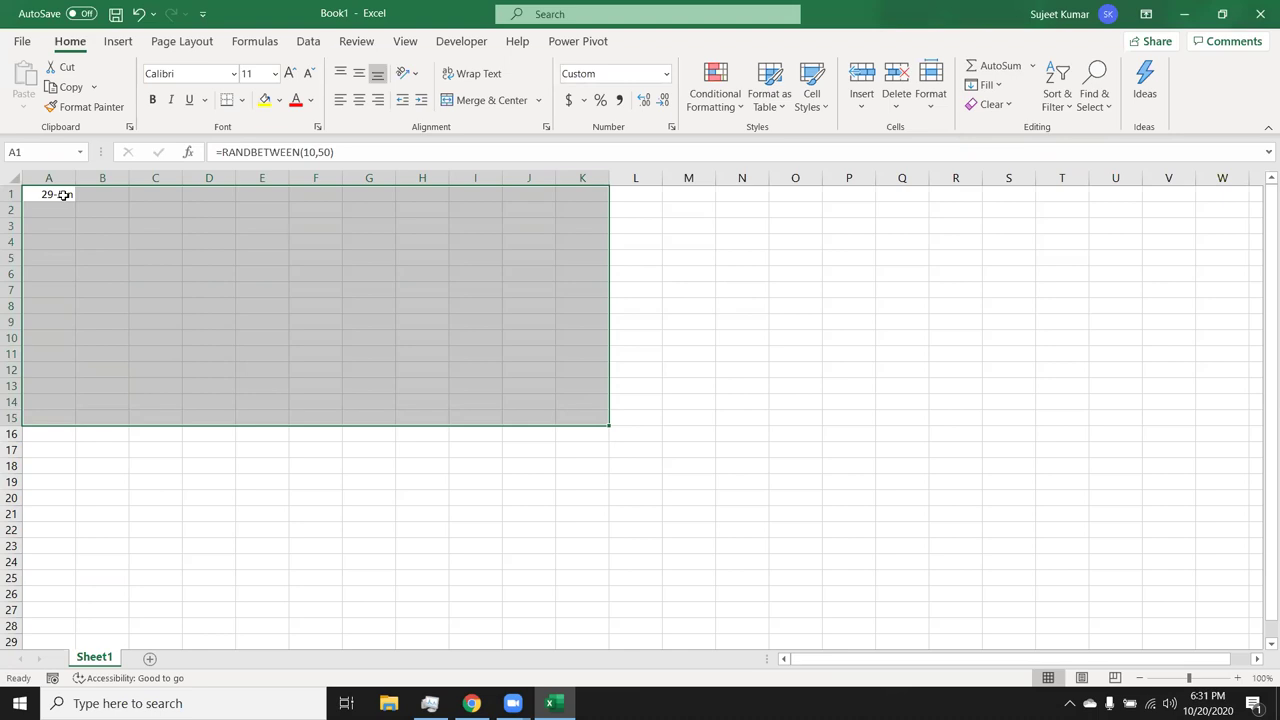
pyautogui.hotkey('ctrl', 'd')
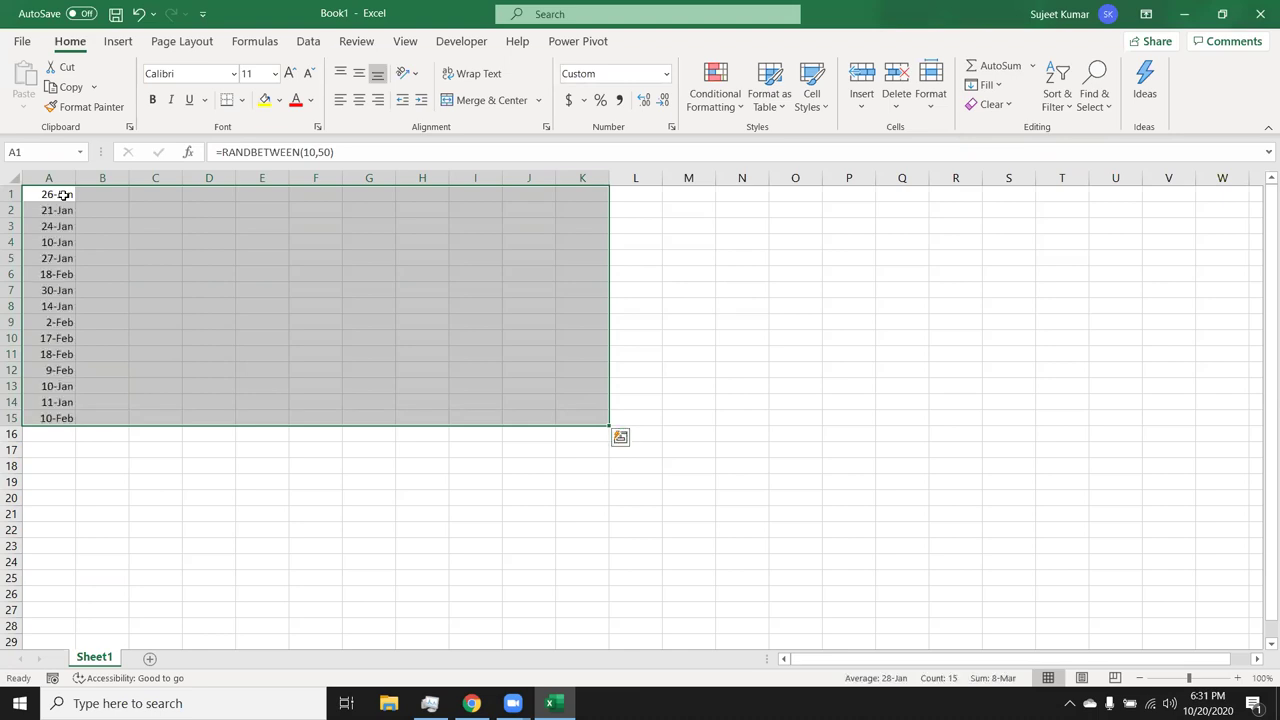
pyautogui.hotkey('ctrl', 'r')
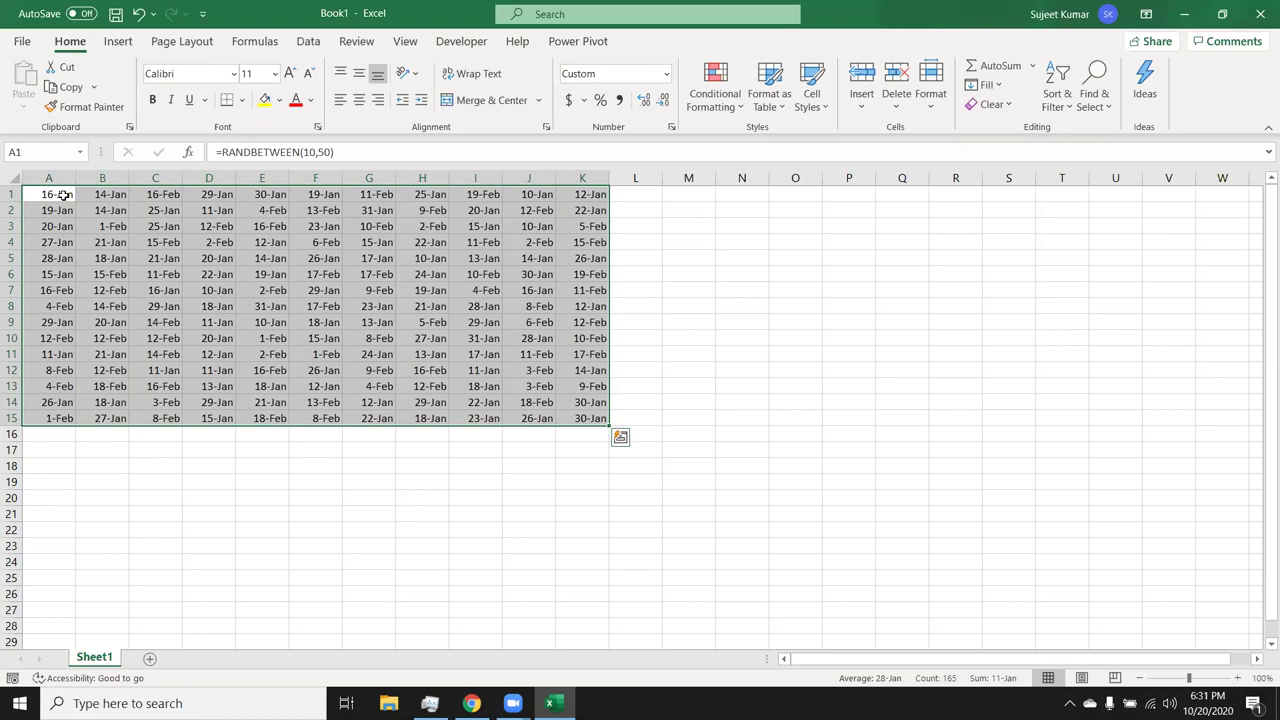
pyautogui.hotkey('ctrl', 'z')
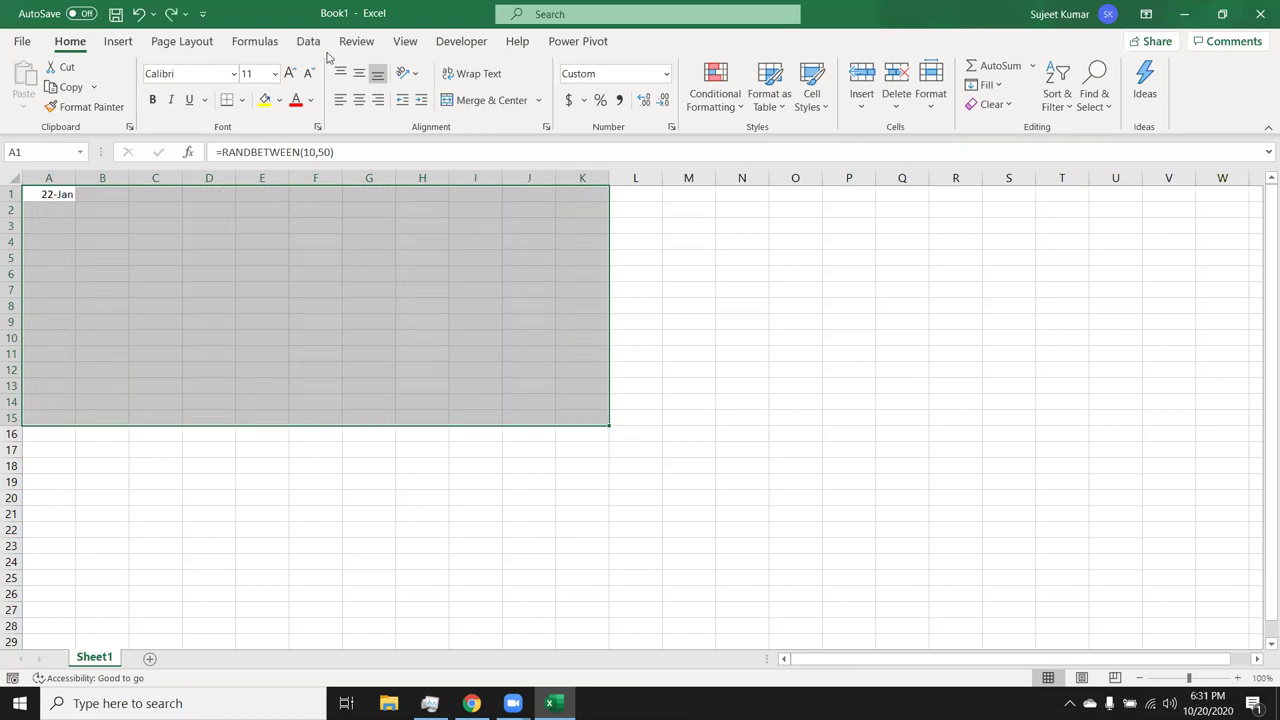
pyautogui.click(980, 85)
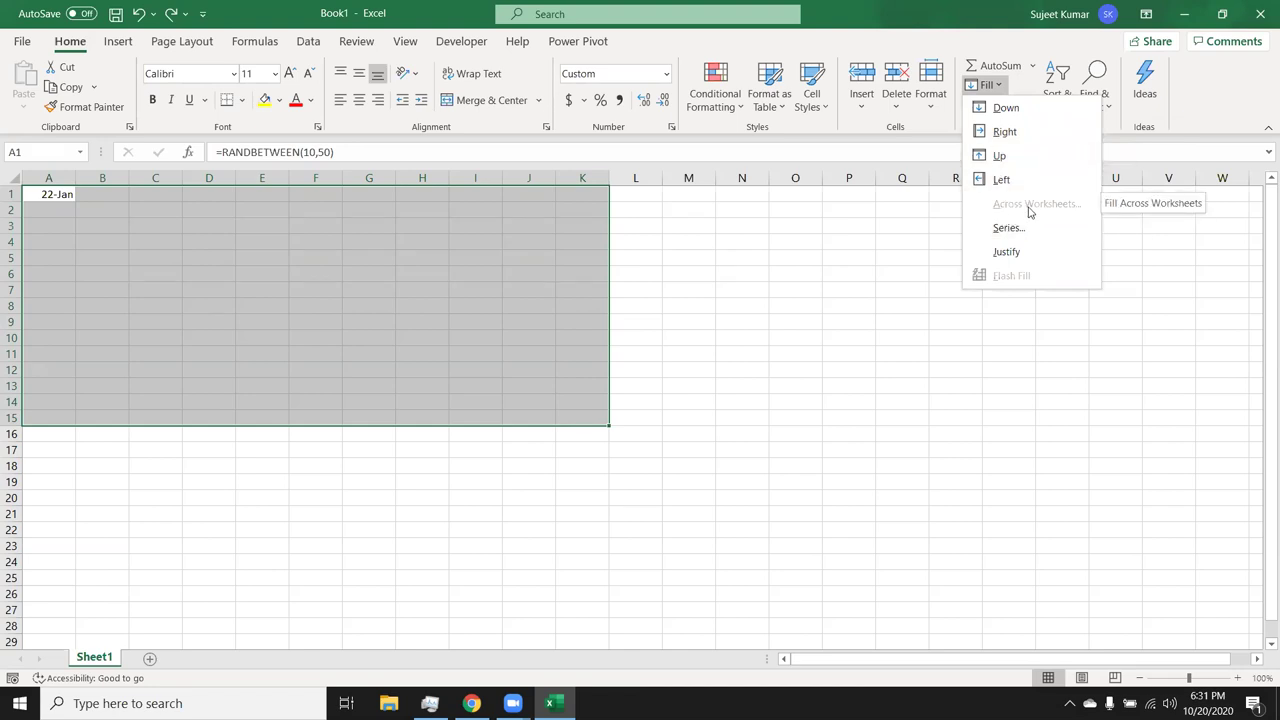
pyautogui.click(566, 335)
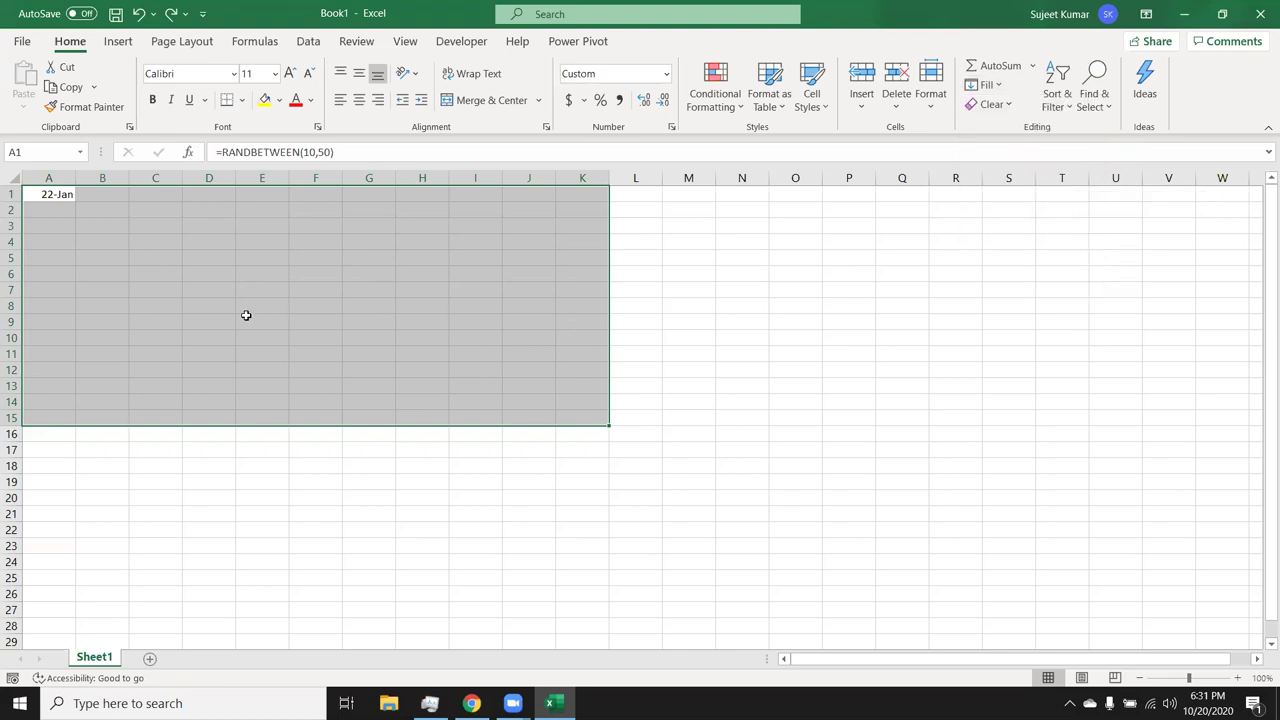
pyautogui.click(246, 317)
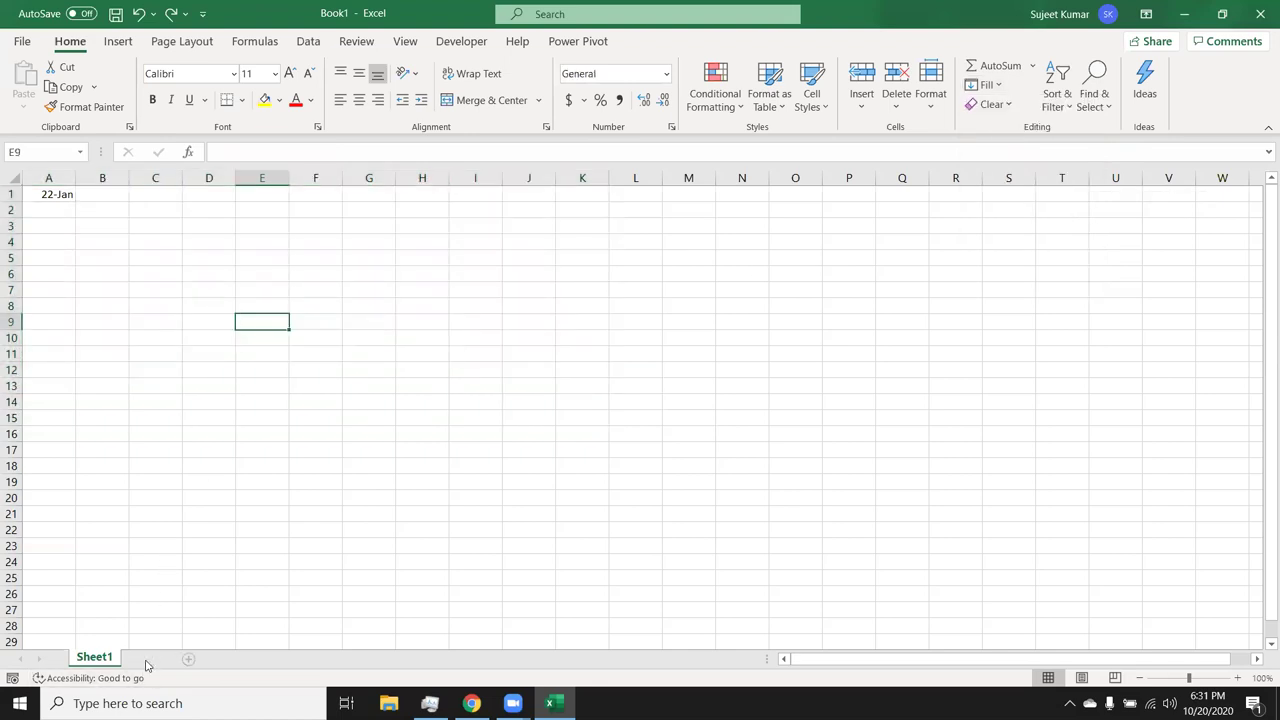
pyautogui.click(188, 659)
# Add new worksheets until the workbook reaches Sheet6.
pyautogui.click(241, 659)
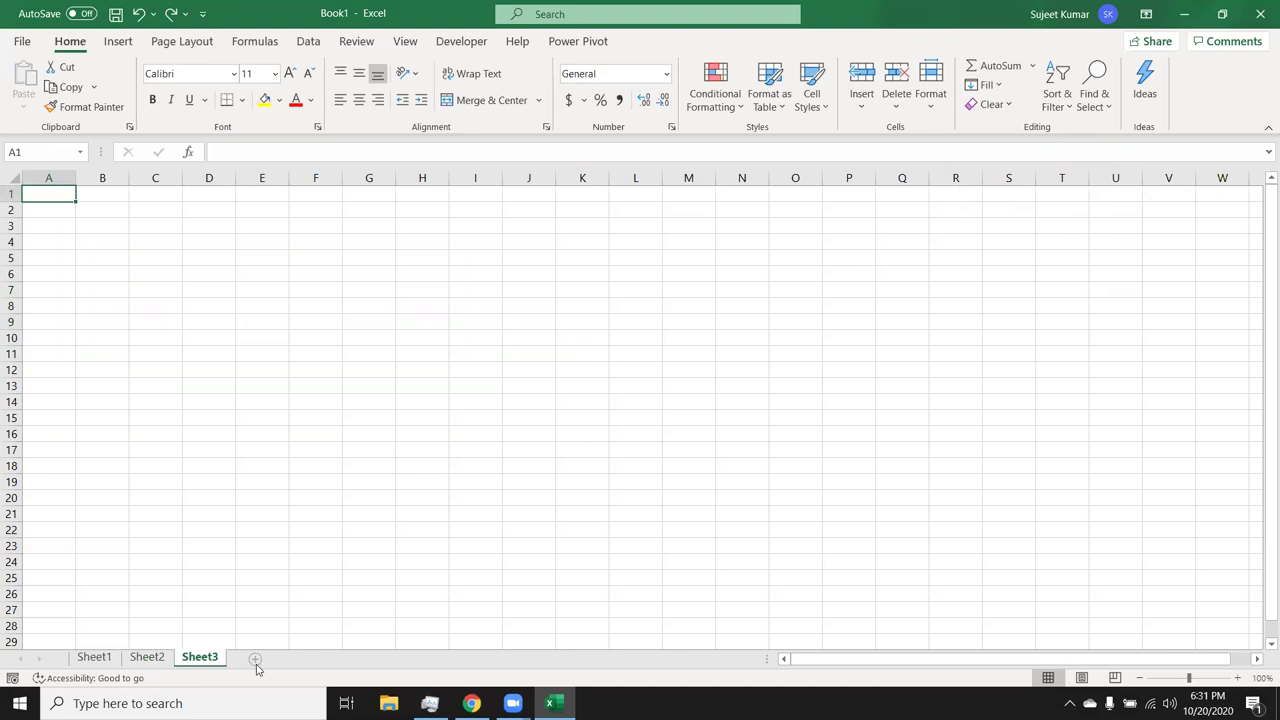
pyautogui.click(255, 660)
pyautogui.click(308, 660)
pyautogui.click(362, 660)
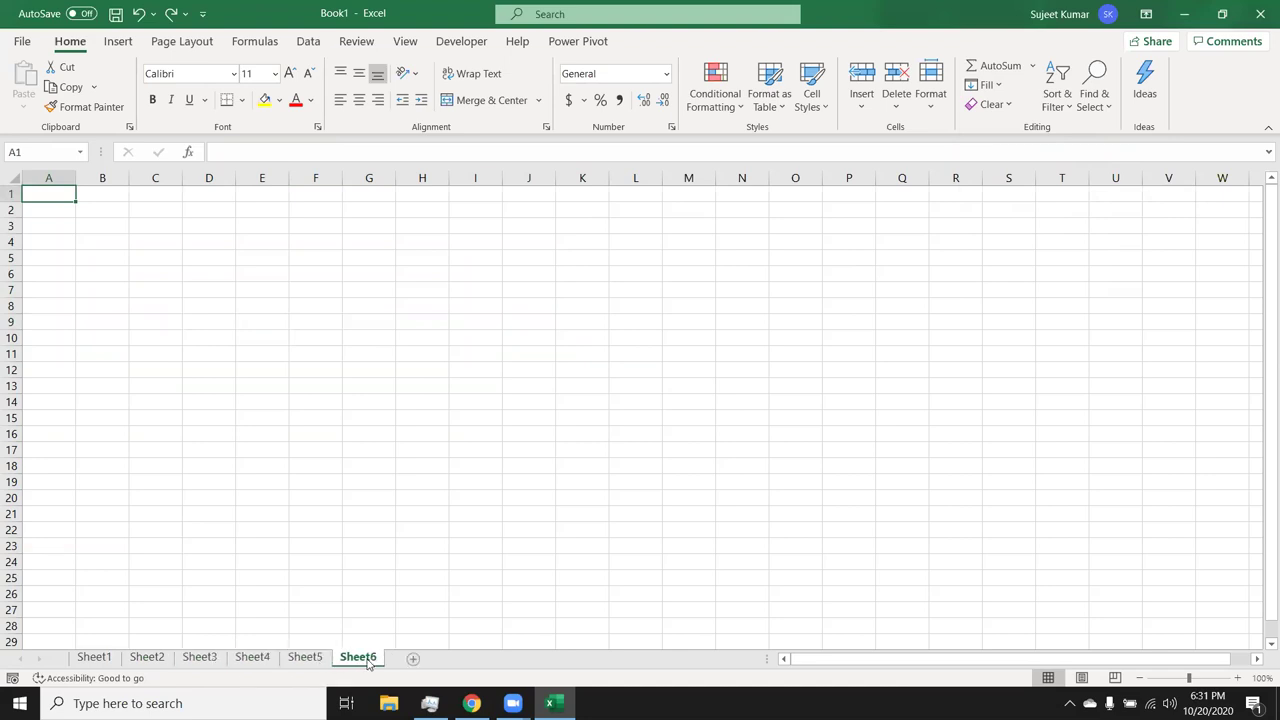
# Step through Sheet1 to Sheet5, then group Sheet1 through Sheet6 together.
pyautogui.click(100, 656)
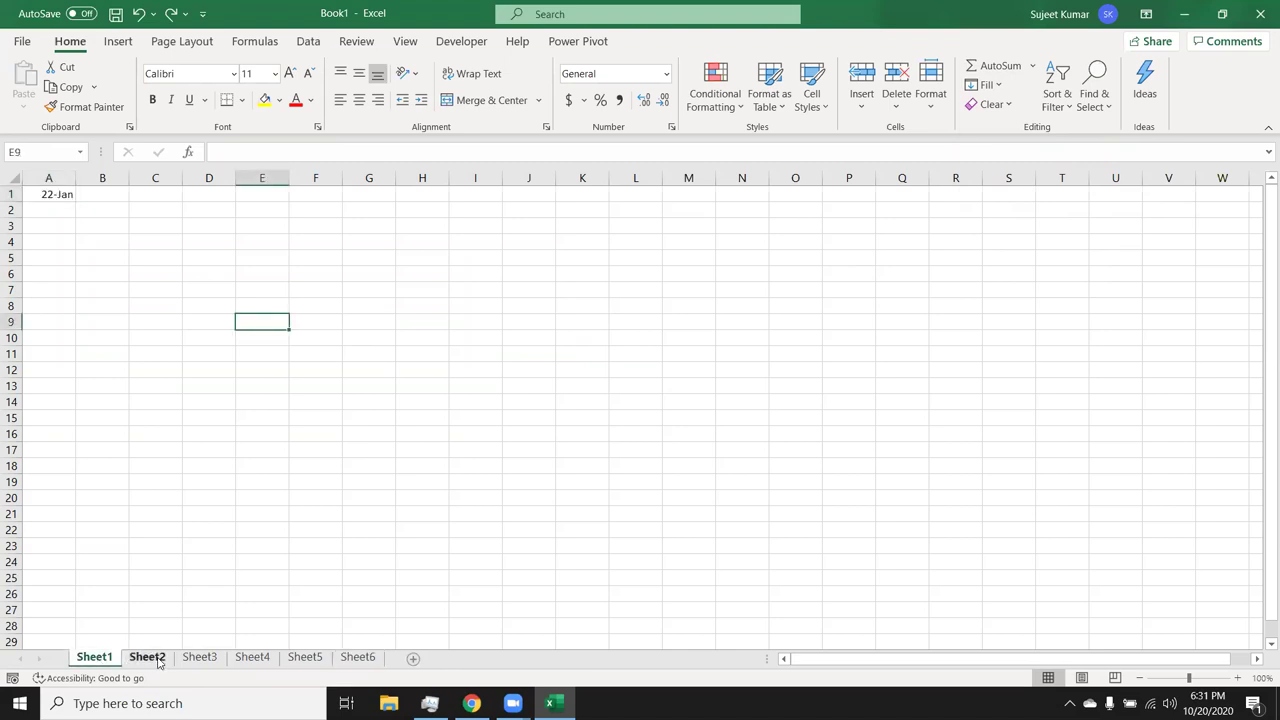
pyautogui.click(152, 658)
pyautogui.click(206, 660)
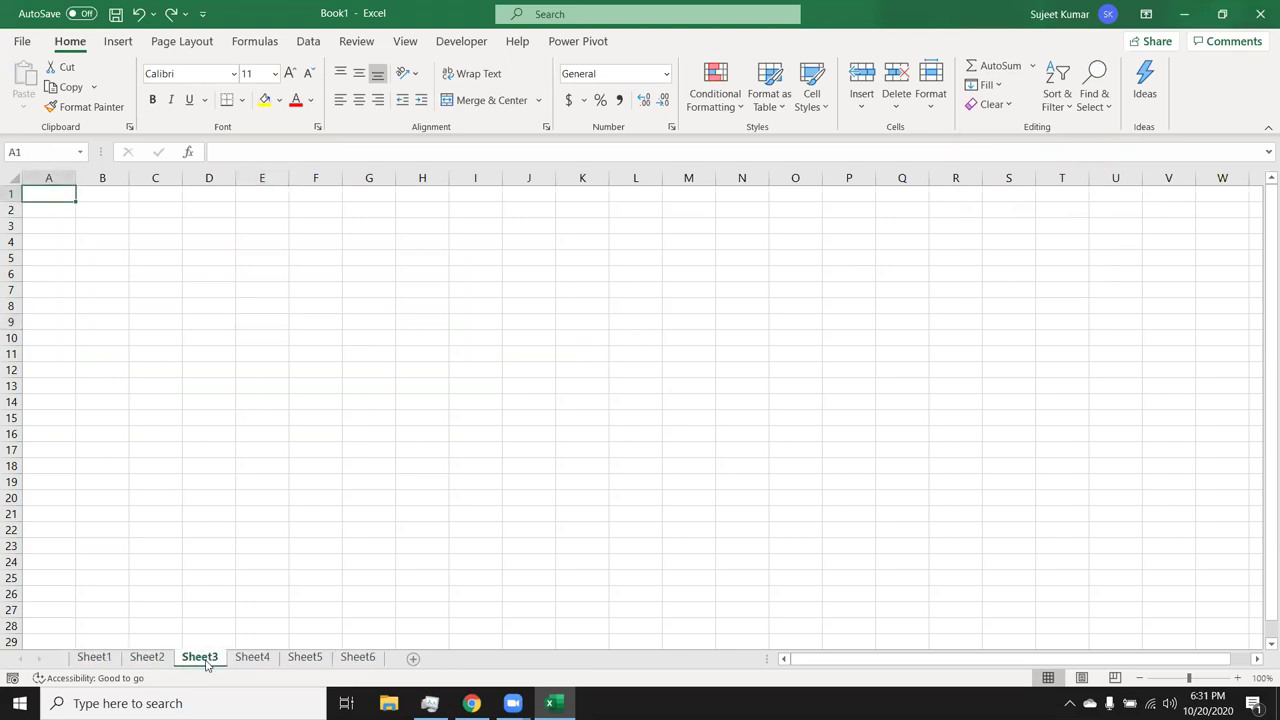
pyautogui.click(268, 658)
pyautogui.click(305, 658)
pyautogui.click(95, 658)
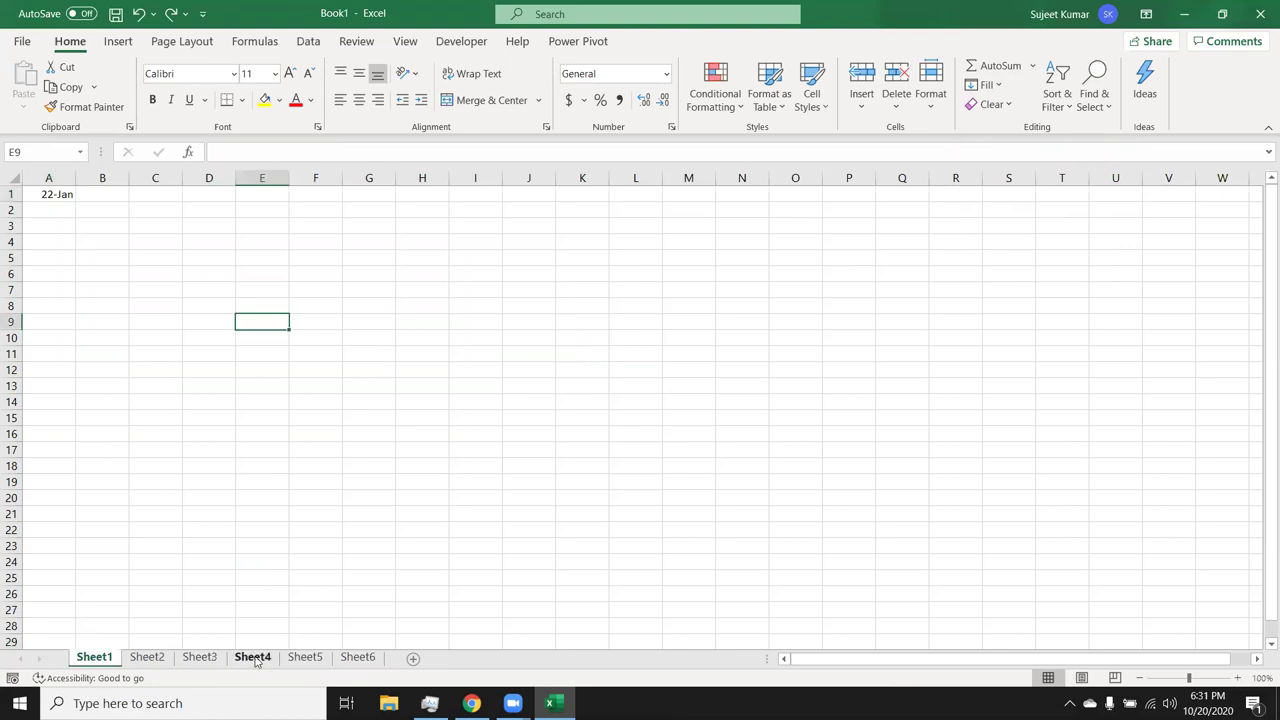
pyautogui.keyDown('shift'); pyautogui.click(370, 658); pyautogui.keyUp('shift')
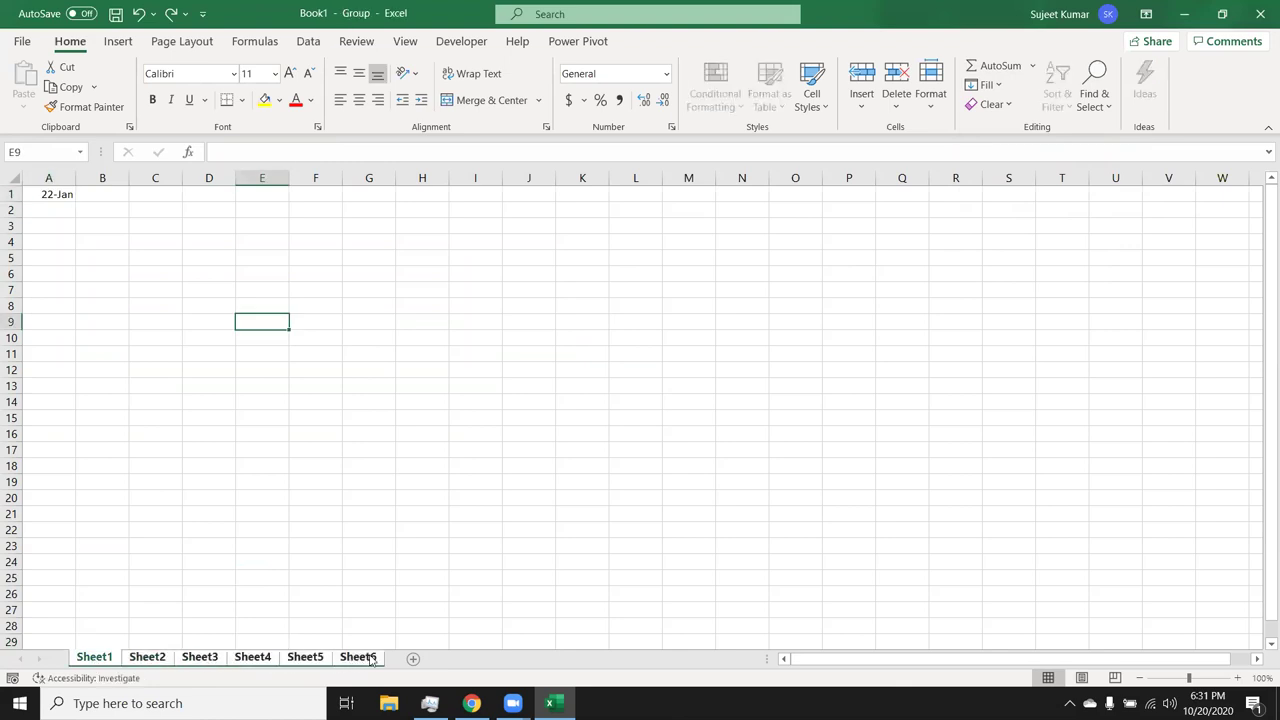
# Ungroup the sheets by switching to Sheet2, then return to Sheet1.
pyautogui.click(985, 85)
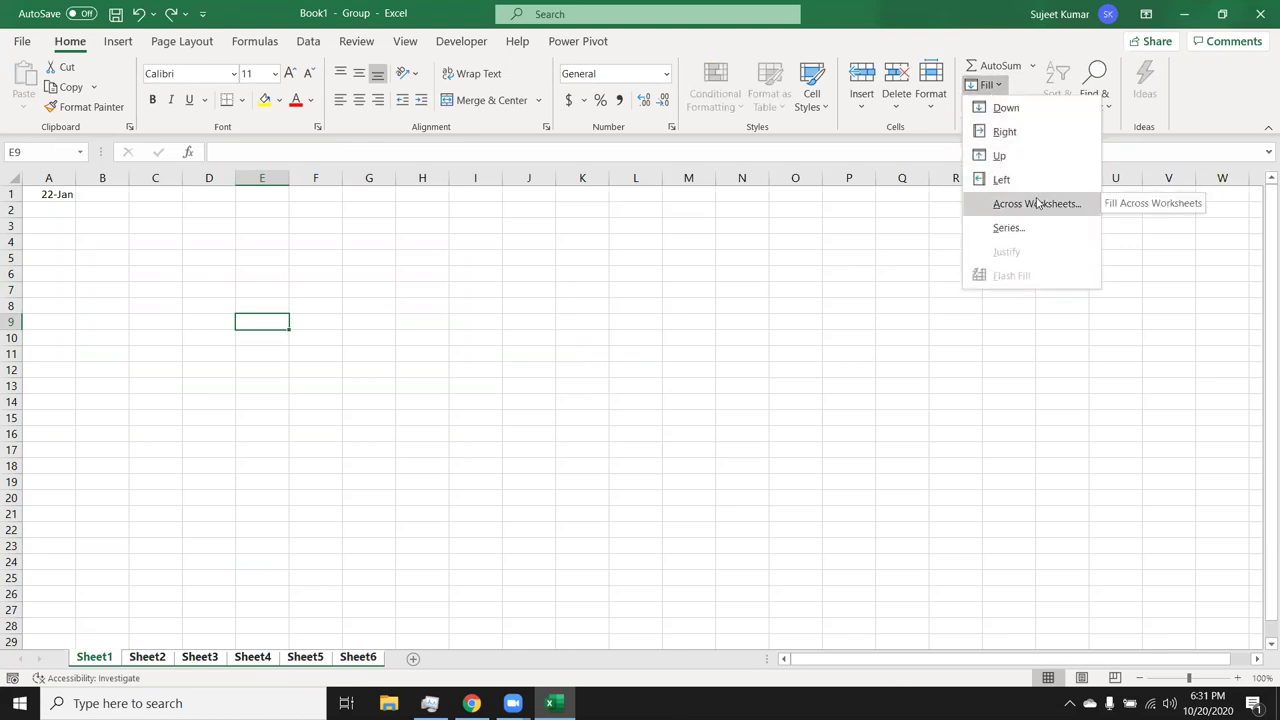
pyautogui.click(150, 656)
pyautogui.click(148, 660)
pyautogui.click(100, 660)
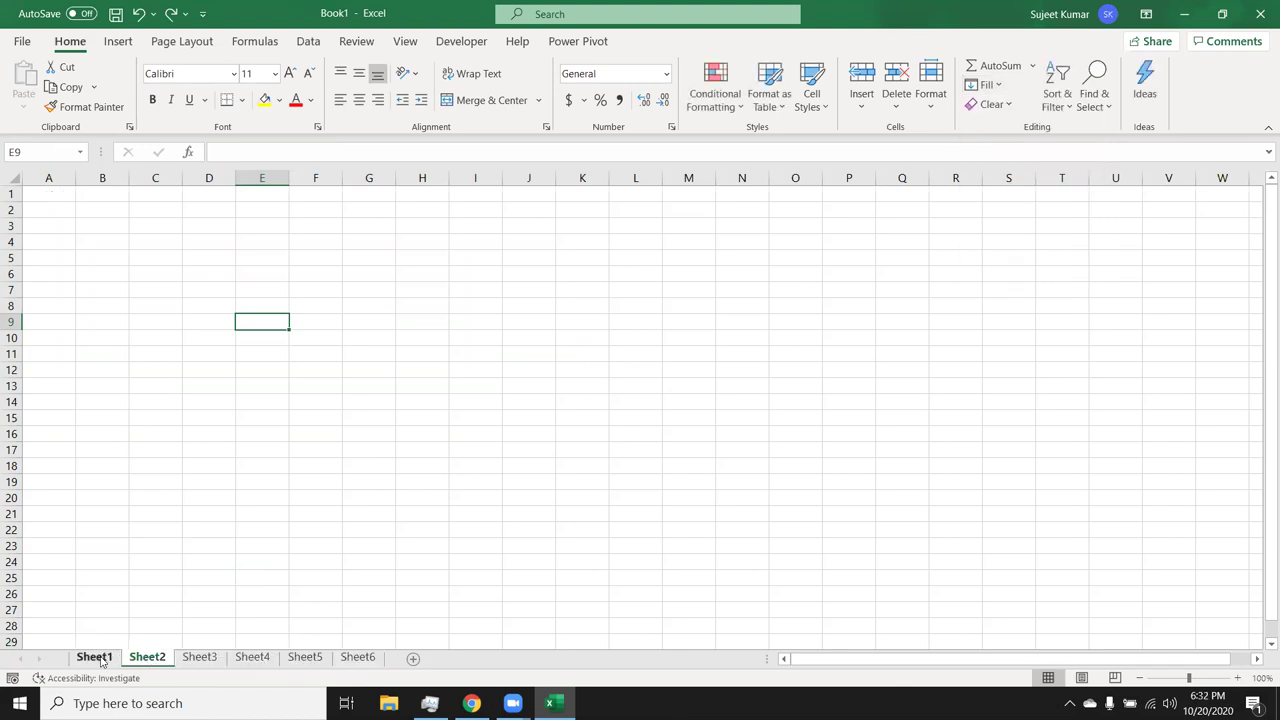
# Enter the label Date in cell A6.
pyautogui.click(51, 276)
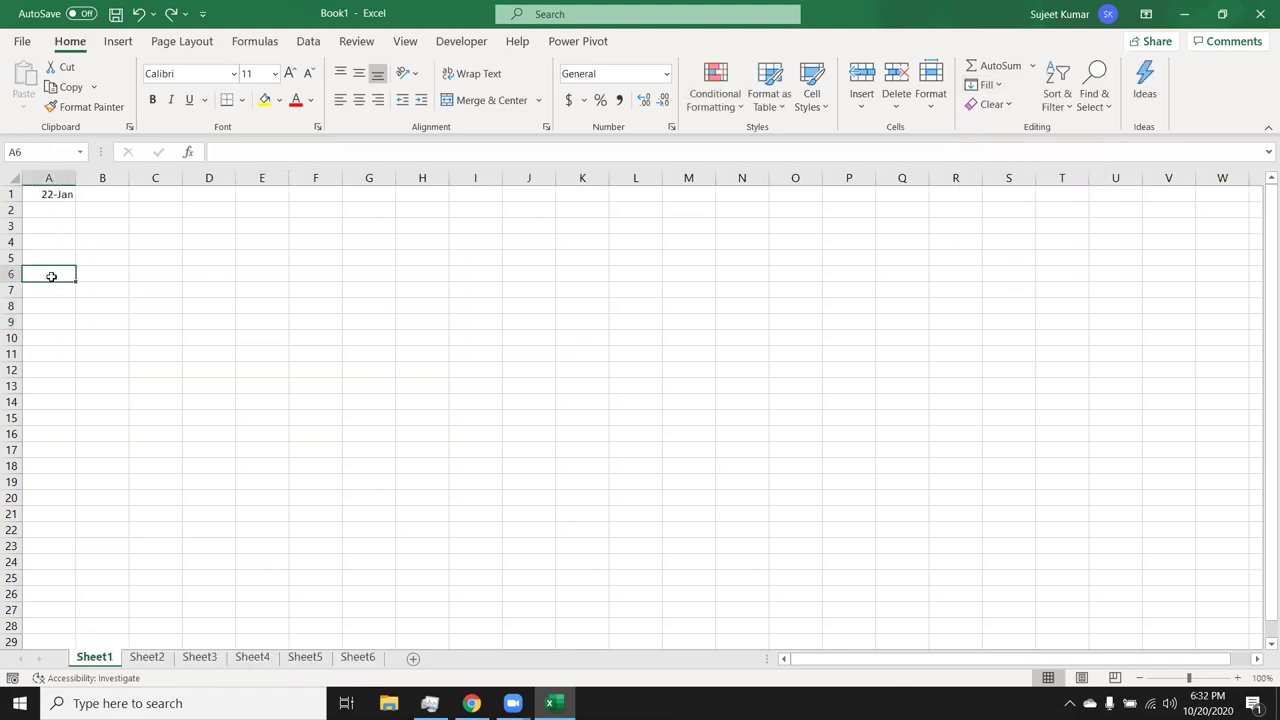
pyautogui.write('Date')
pyautogui.press('Tab')
# Insert today's date 10/20/2020 in B6 and select A6:B6.
pyautogui.hotkey('ctrl', ';')
pyautogui.press('Return')
pyautogui.press('Up')
pyautogui.hotkey('shift', 'Right')
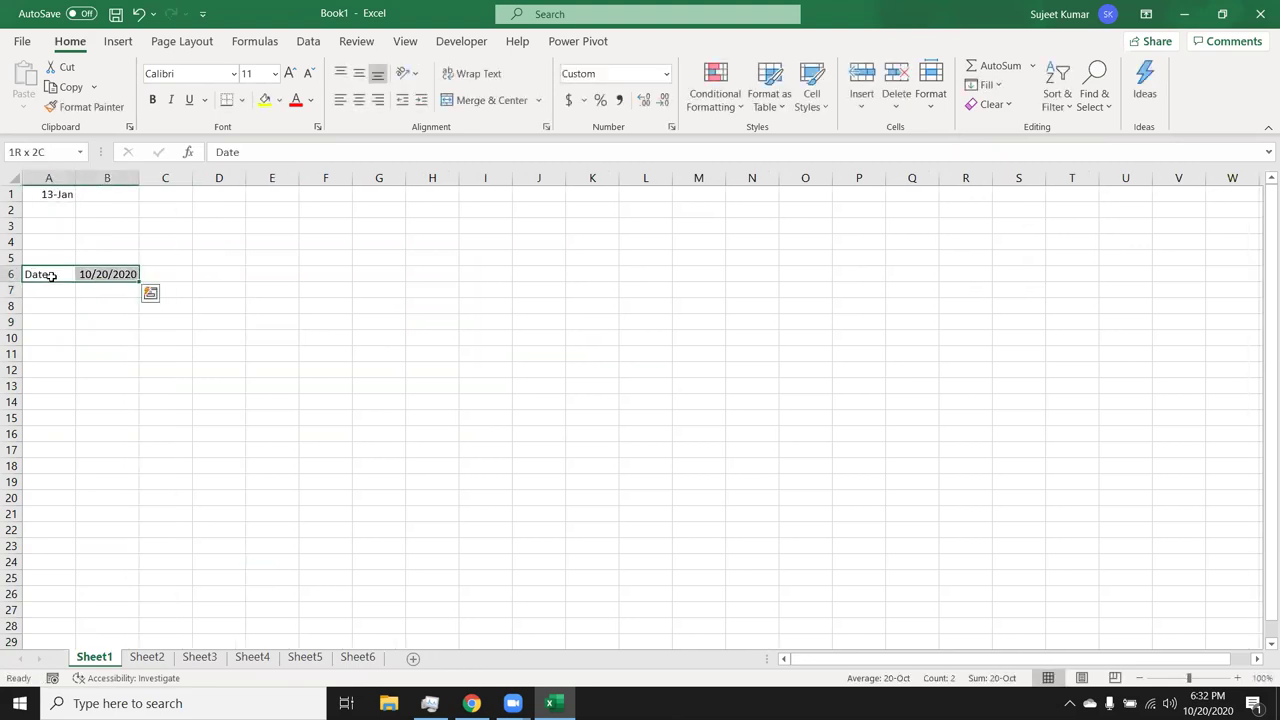
# Give A6:B6 a yellow fill and All Borders.
pyautogui.click(265, 100)
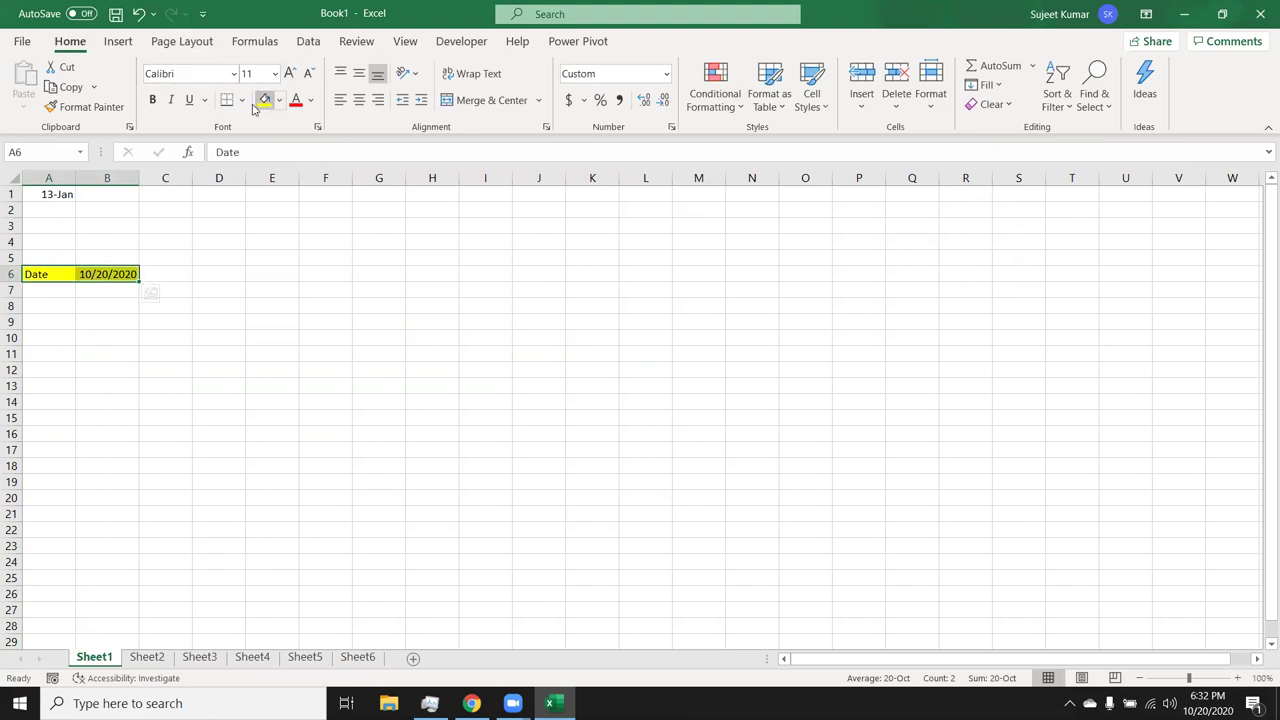
pyautogui.click(242, 100)
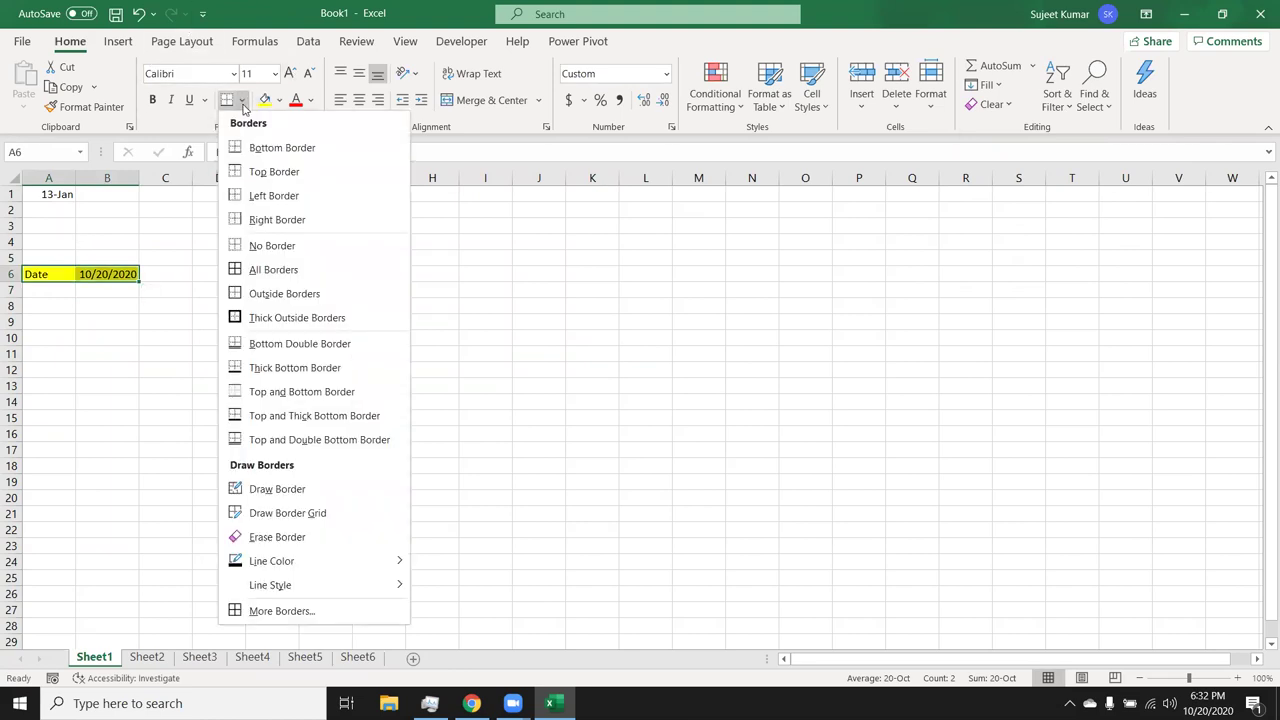
pyautogui.click(240, 279)
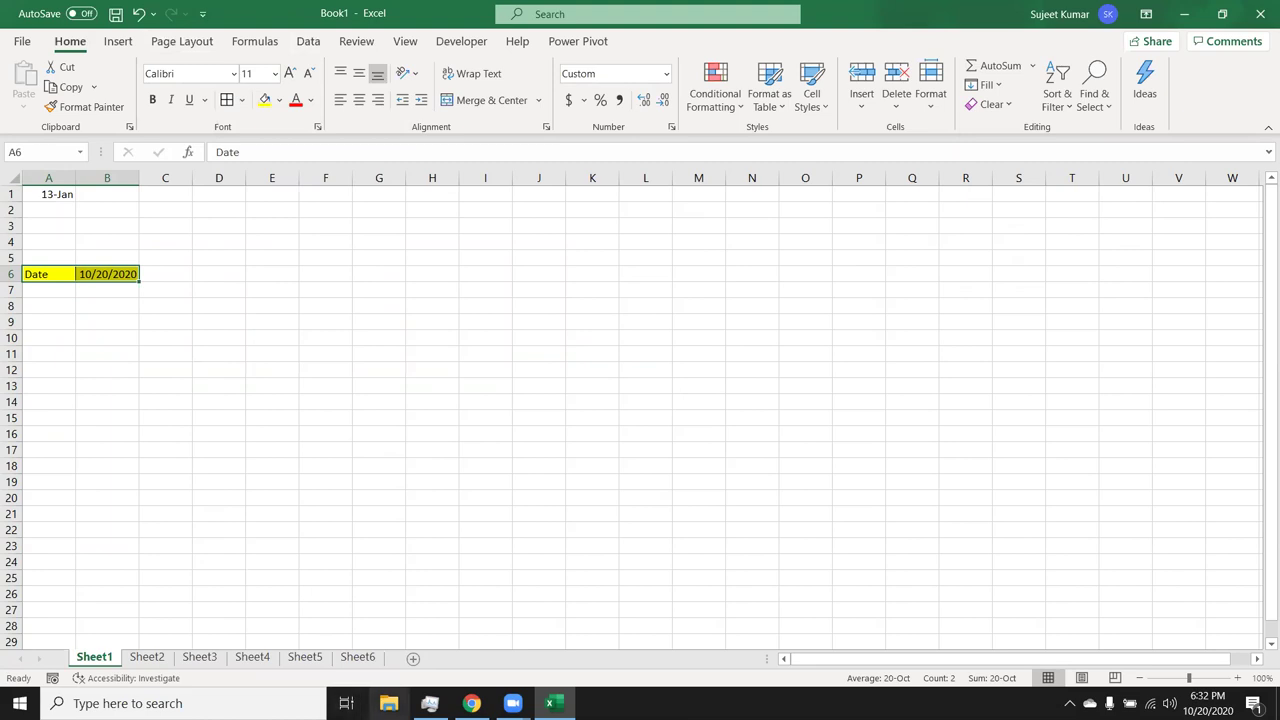
pyautogui.keyDown('ctrl'); pyautogui.click(369, 658); pyautogui.keyUp('ctrl')
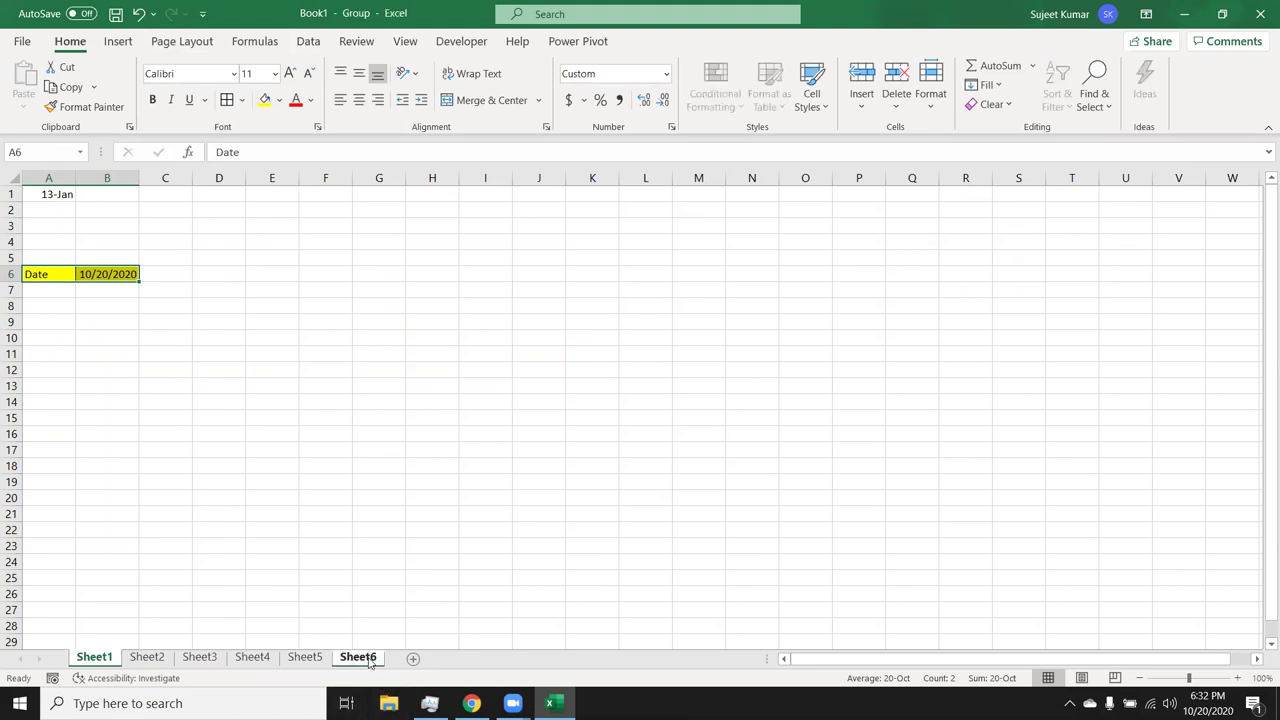
pyautogui.click(148, 660)
pyautogui.click(94, 658)
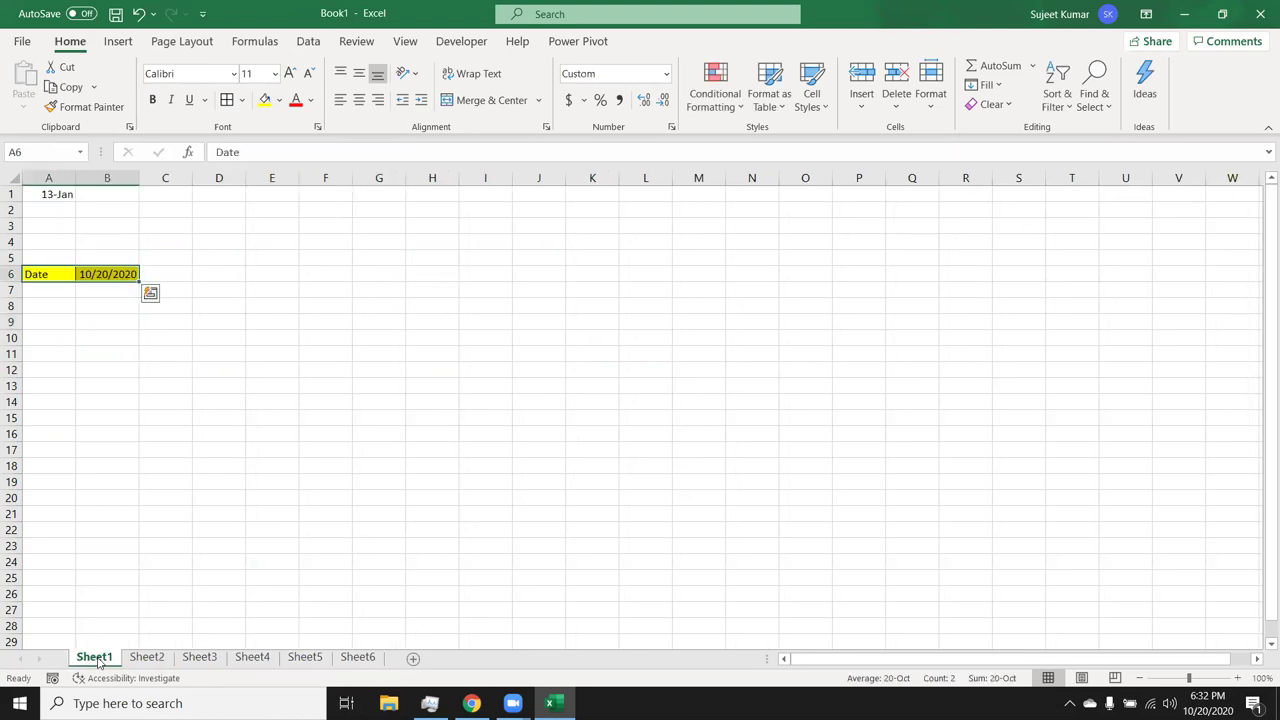
pyautogui.keyDown('shift'); pyautogui.click(357, 658); pyautogui.keyUp('shift')
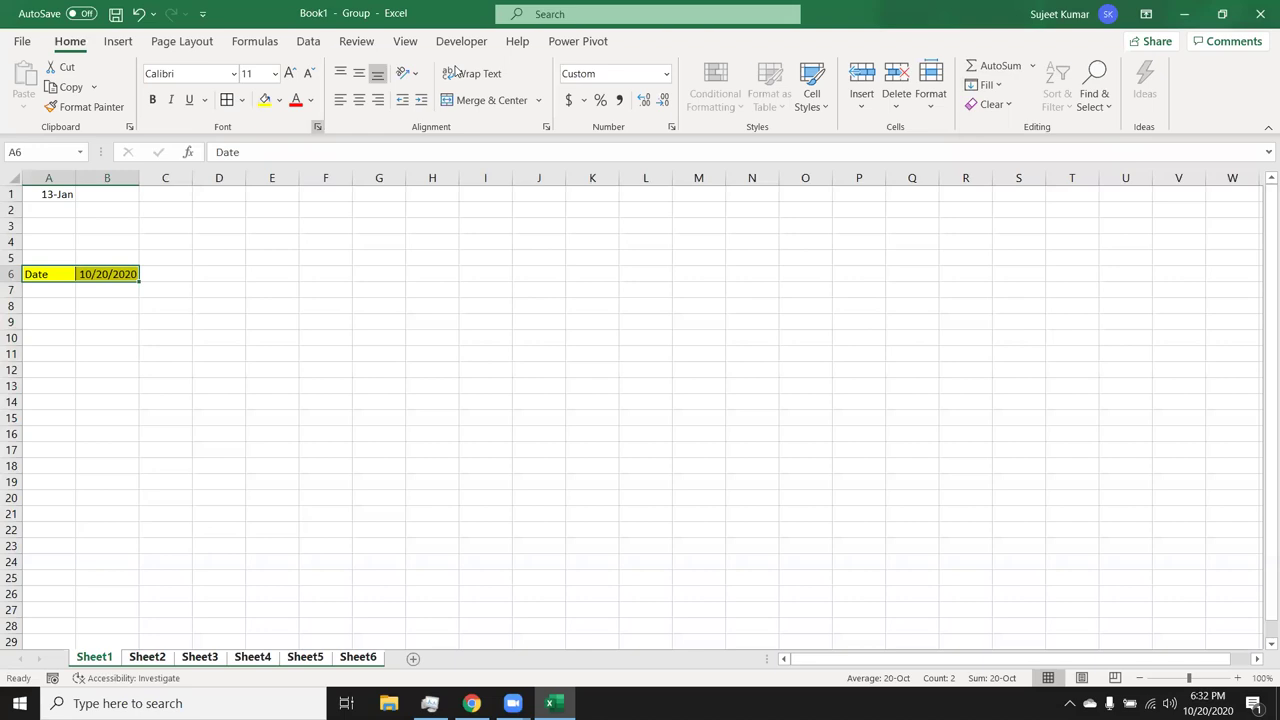
pyautogui.click(319, 46)
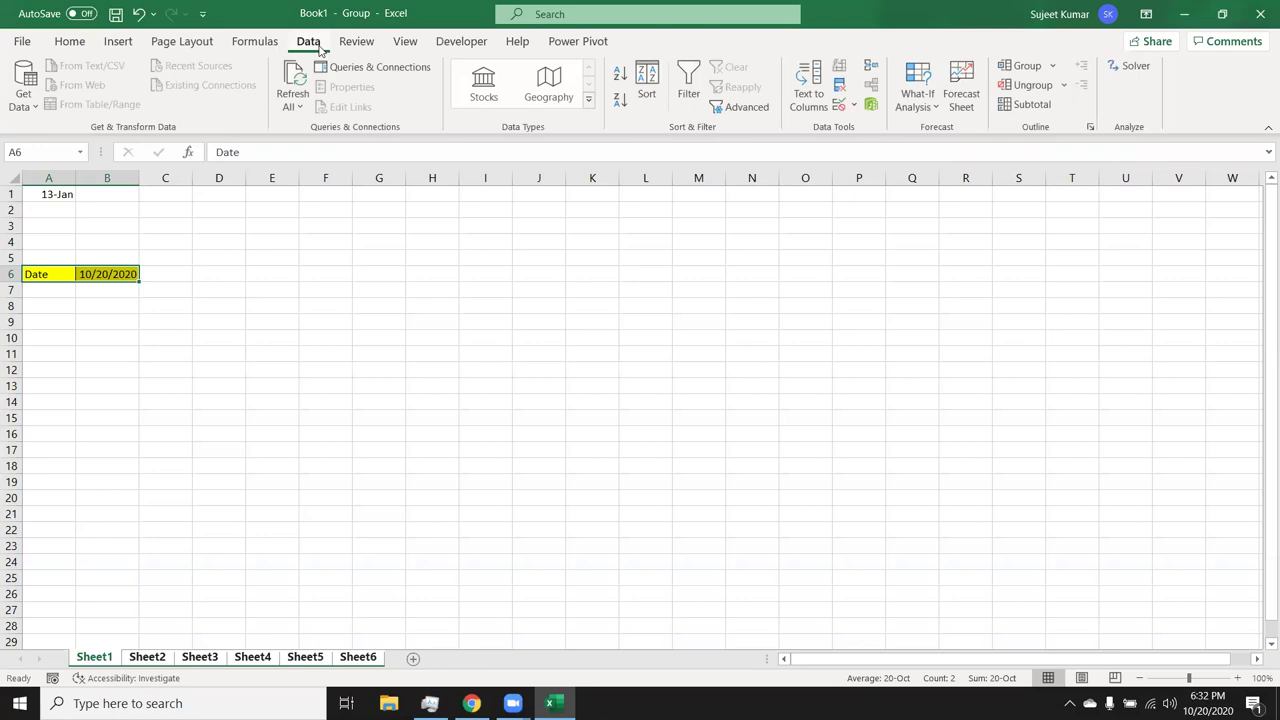
pyautogui.click(86, 44)
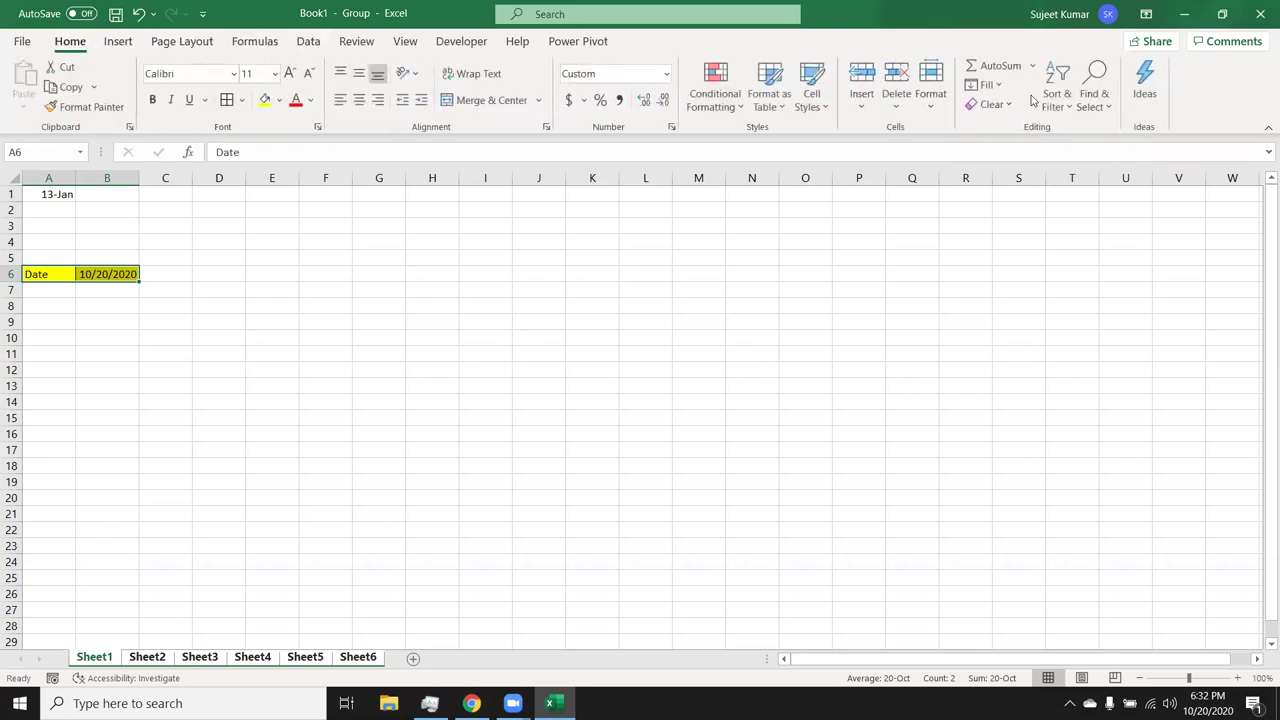
pyautogui.click(1003, 87)
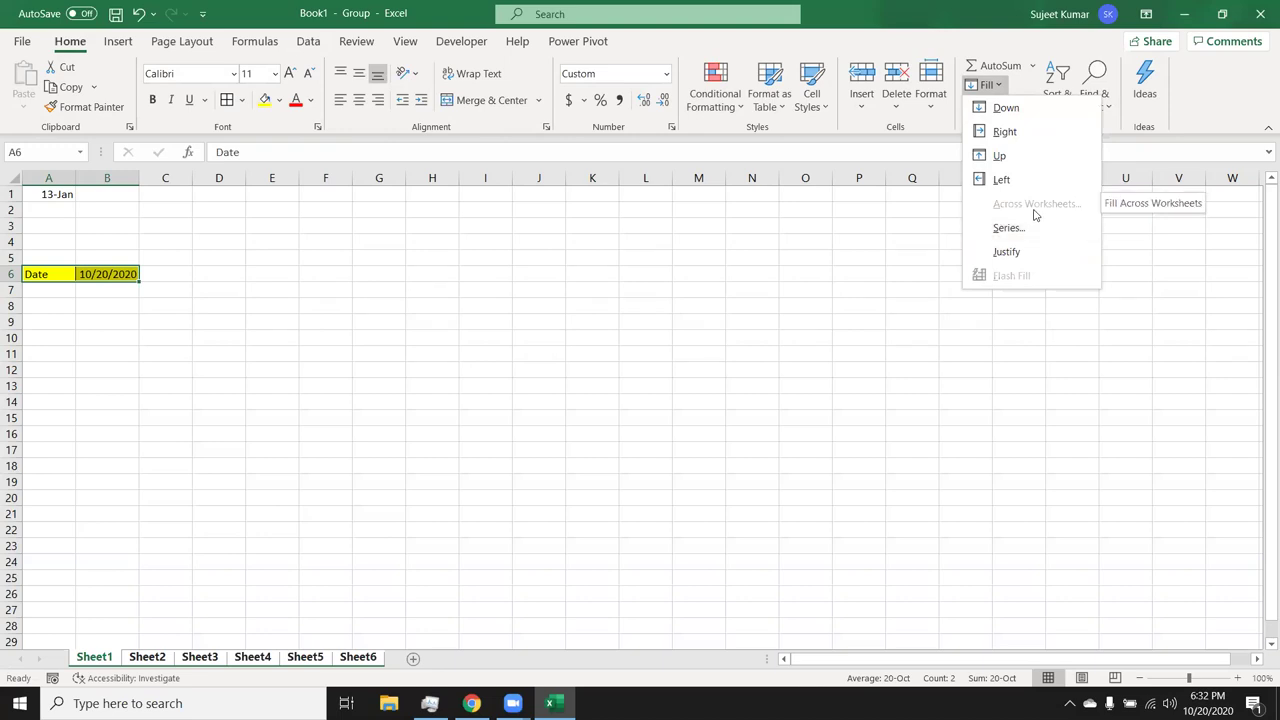
pyautogui.click(751, 358)
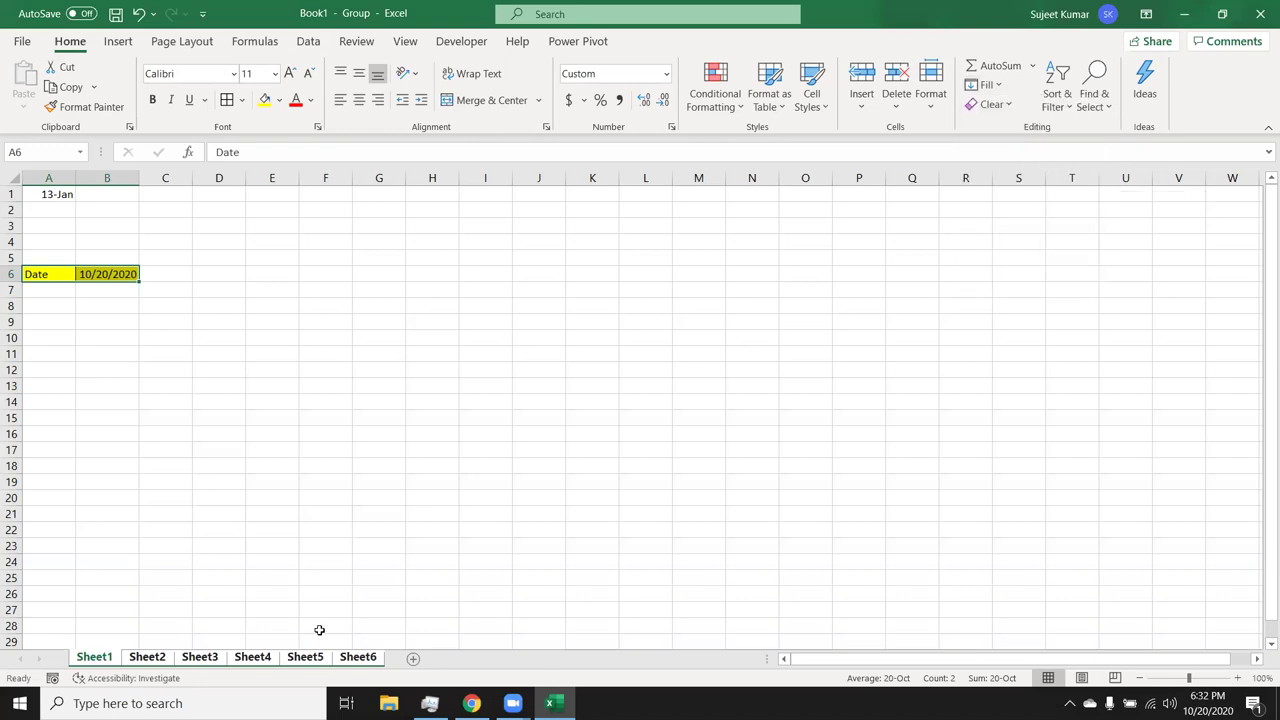
pyautogui.click(304, 659)
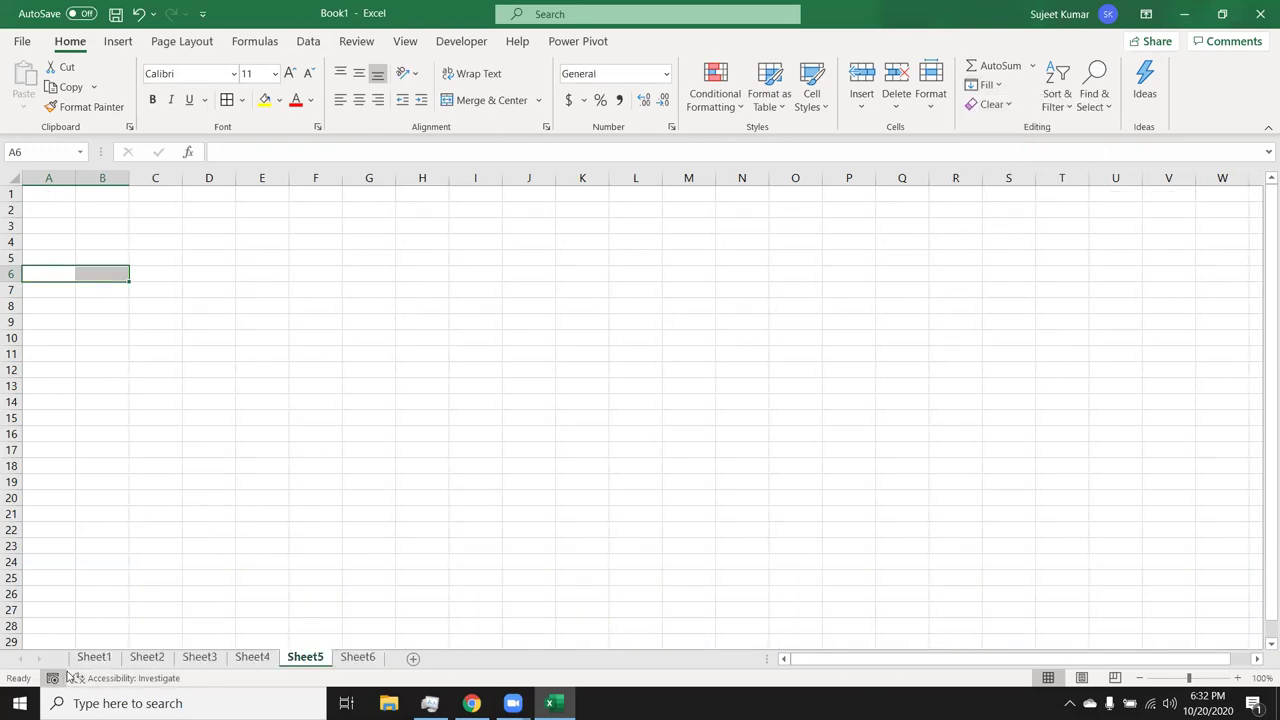
pyautogui.click(95, 658)
pyautogui.click(108, 480)
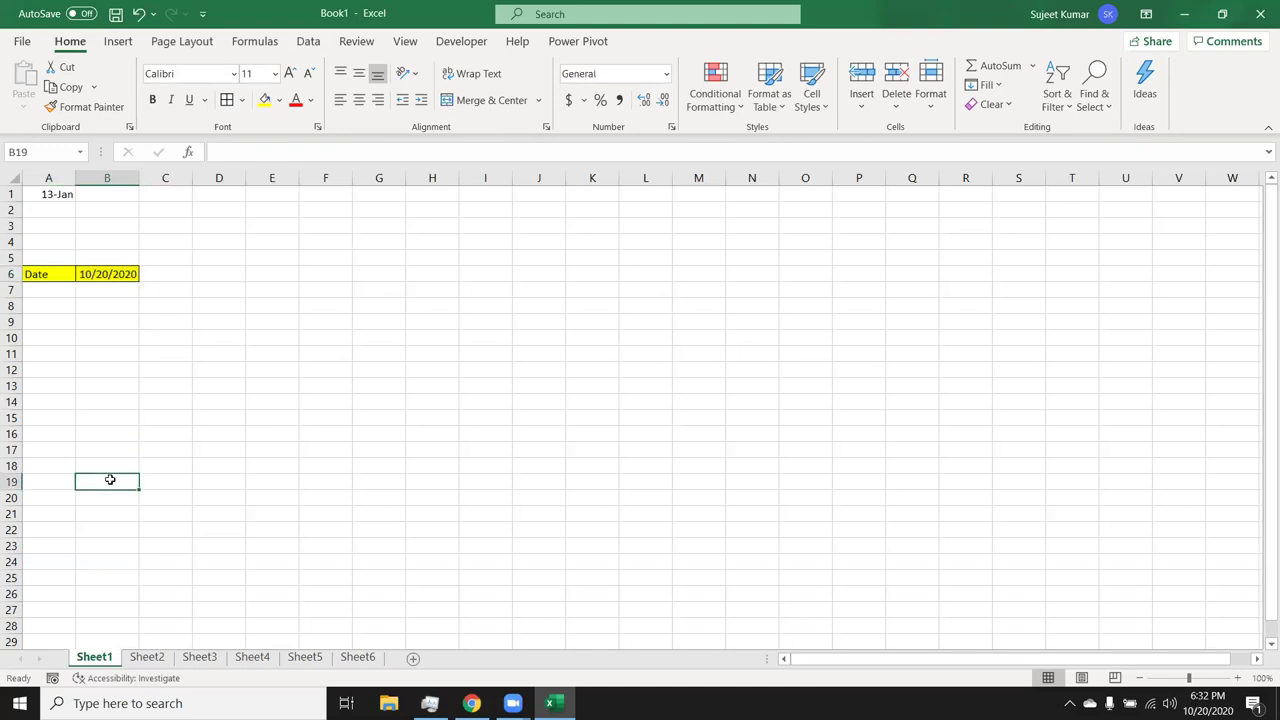
pyautogui.keyDown('shift'); pyautogui.click(358, 658); pyautogui.keyUp('shift')
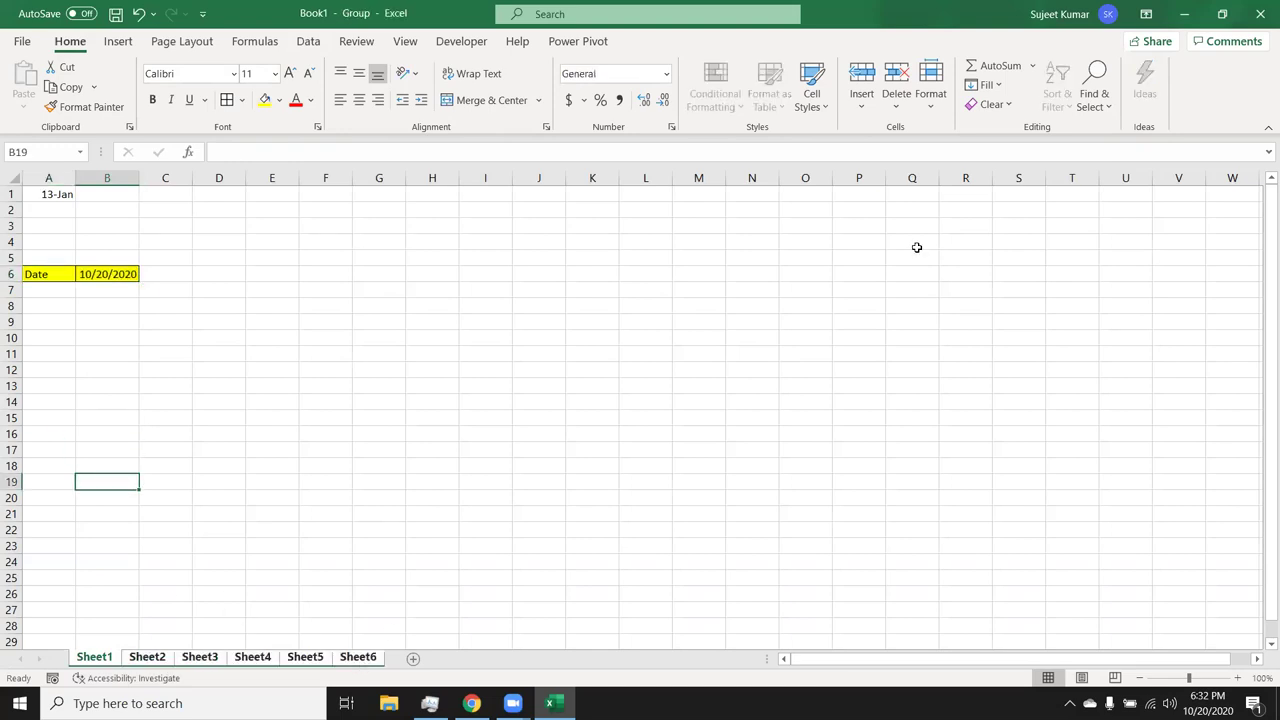
pyautogui.click(985, 85)
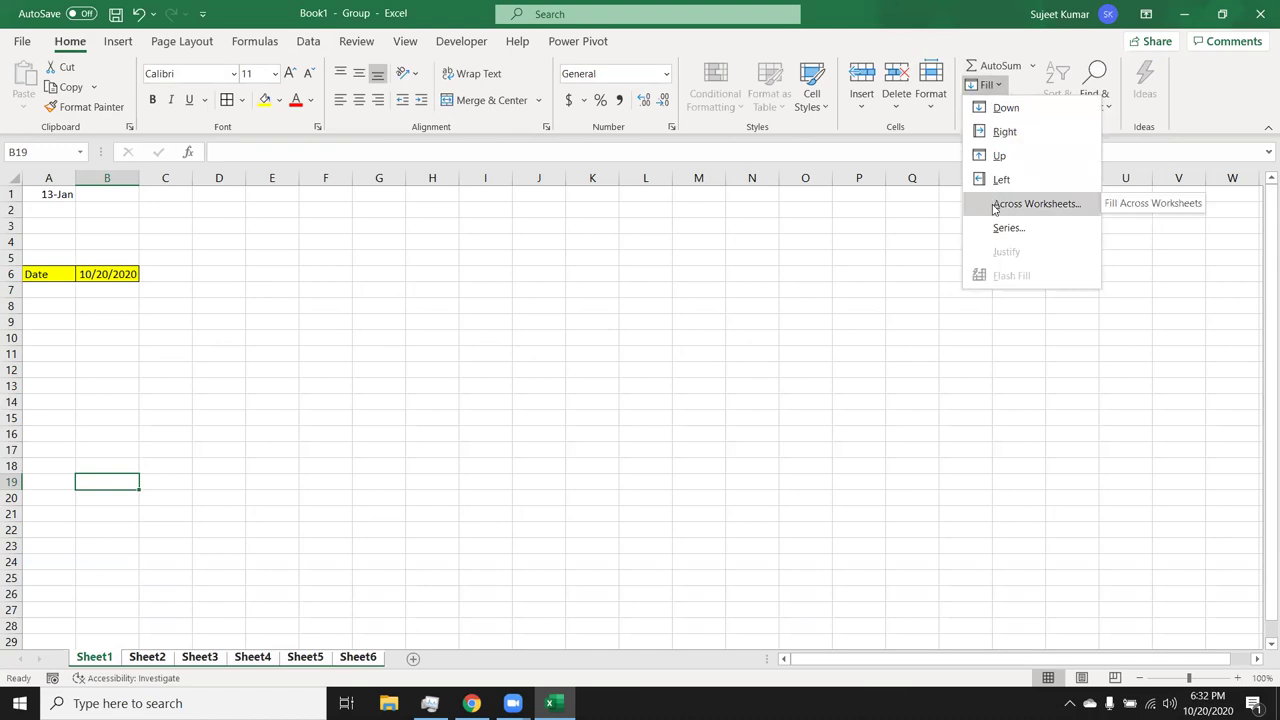
pyautogui.click(550, 339)
# Fill A6:B6 across all worksheets, copying contents and formats.
pyautogui.click(45, 274)
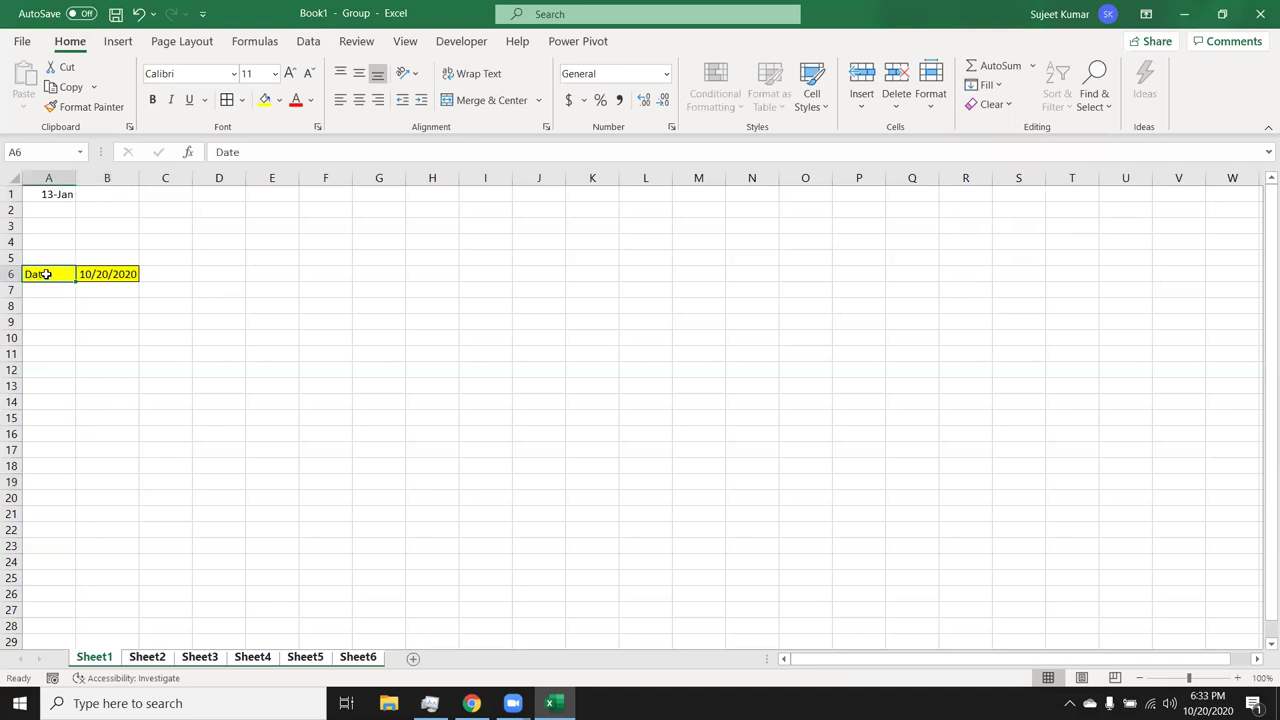
pyautogui.moveTo(45, 274); pyautogui.dragTo(110, 276)
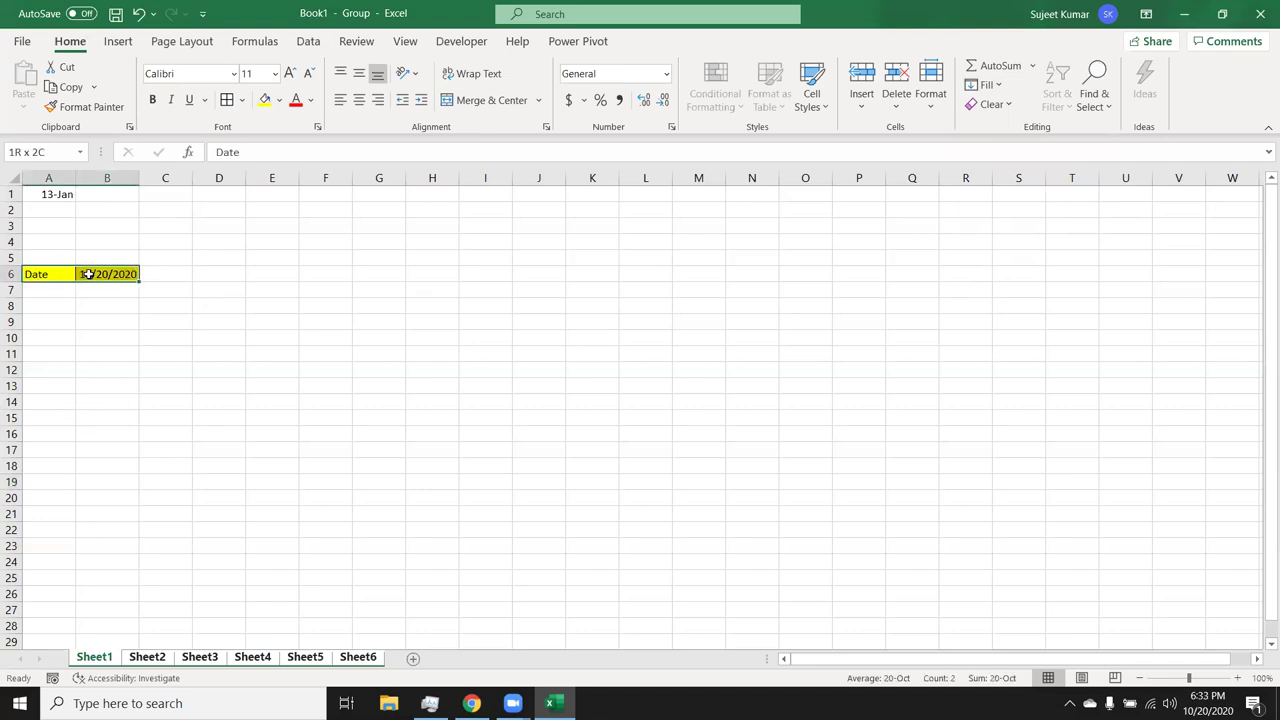
pyautogui.click(988, 86)
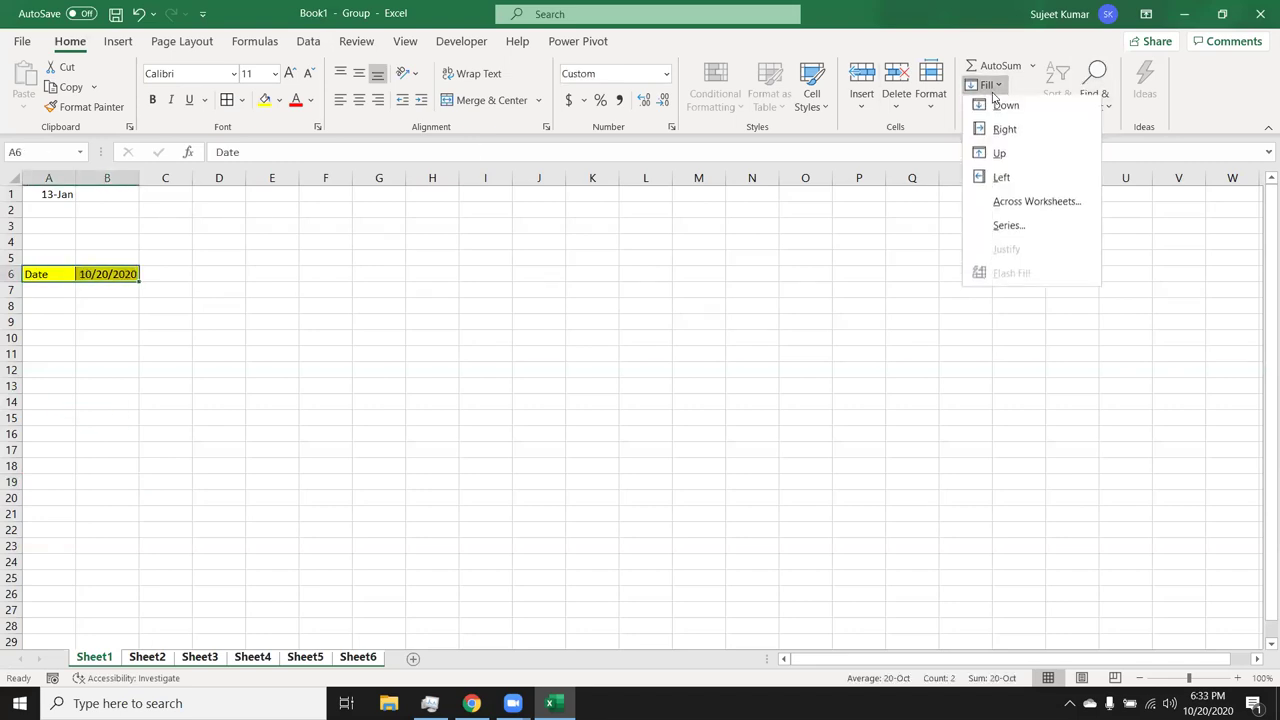
pyautogui.click(1018, 205)
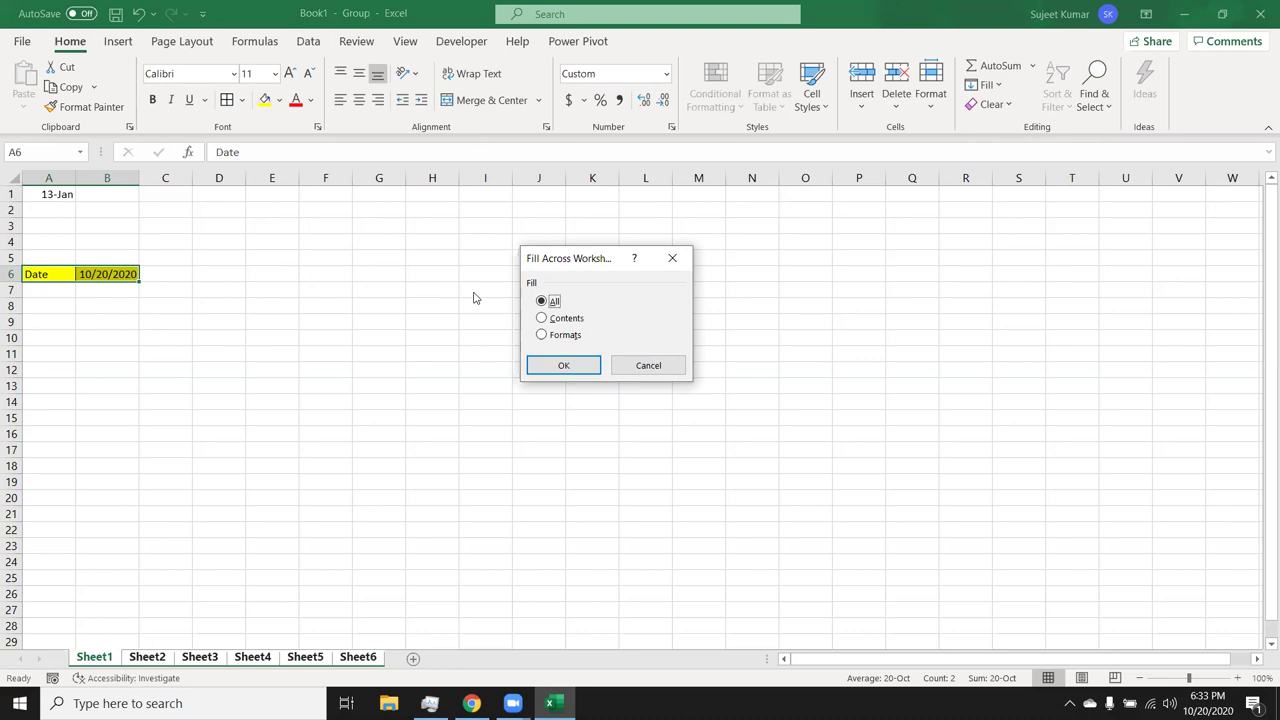
pyautogui.click(562, 368)
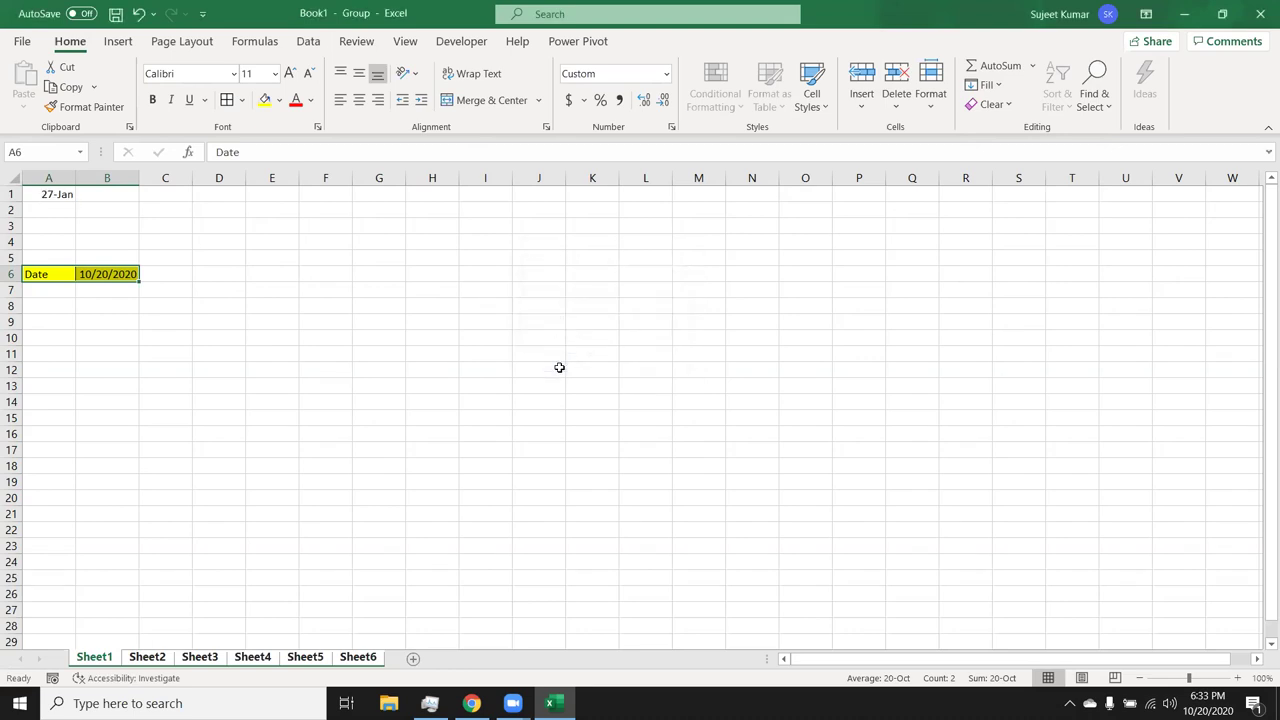
# Check the copied row on Sheet2 through Sheet5 and autofit column B on Sheet5.
pyautogui.click(147, 660)
pyautogui.click(200, 657)
pyautogui.click(241, 657)
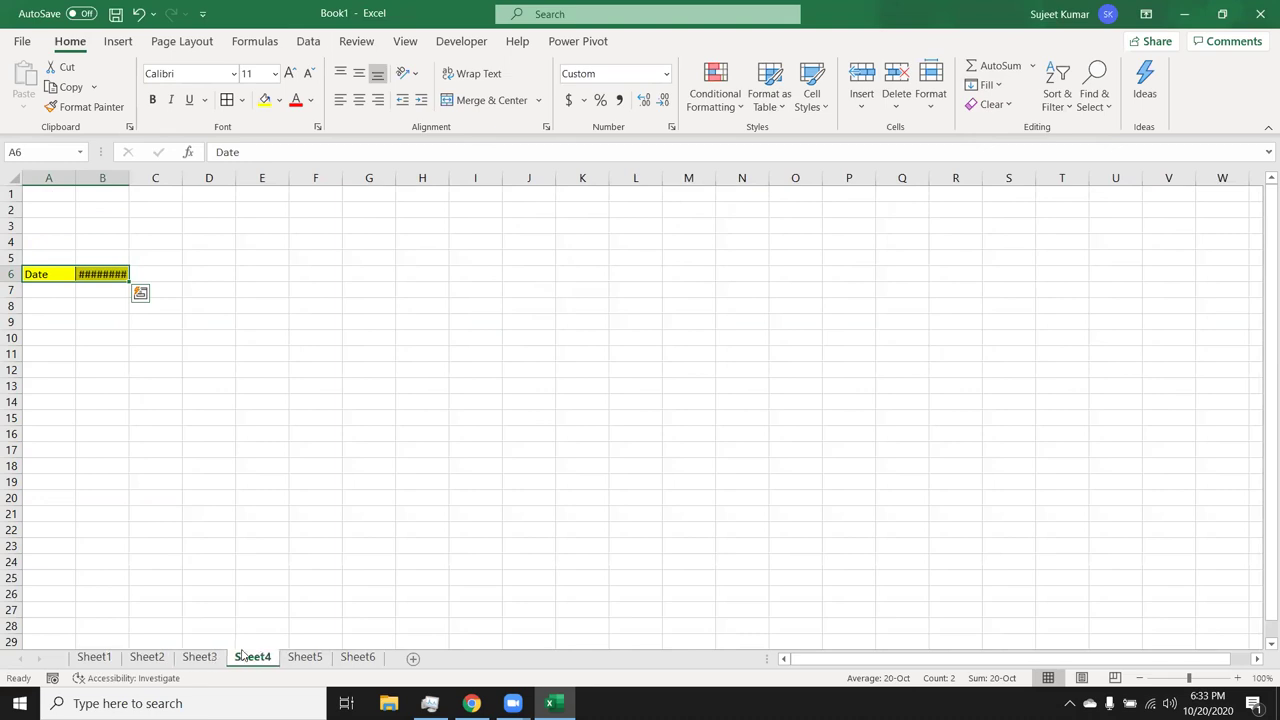
pyautogui.click(305, 657)
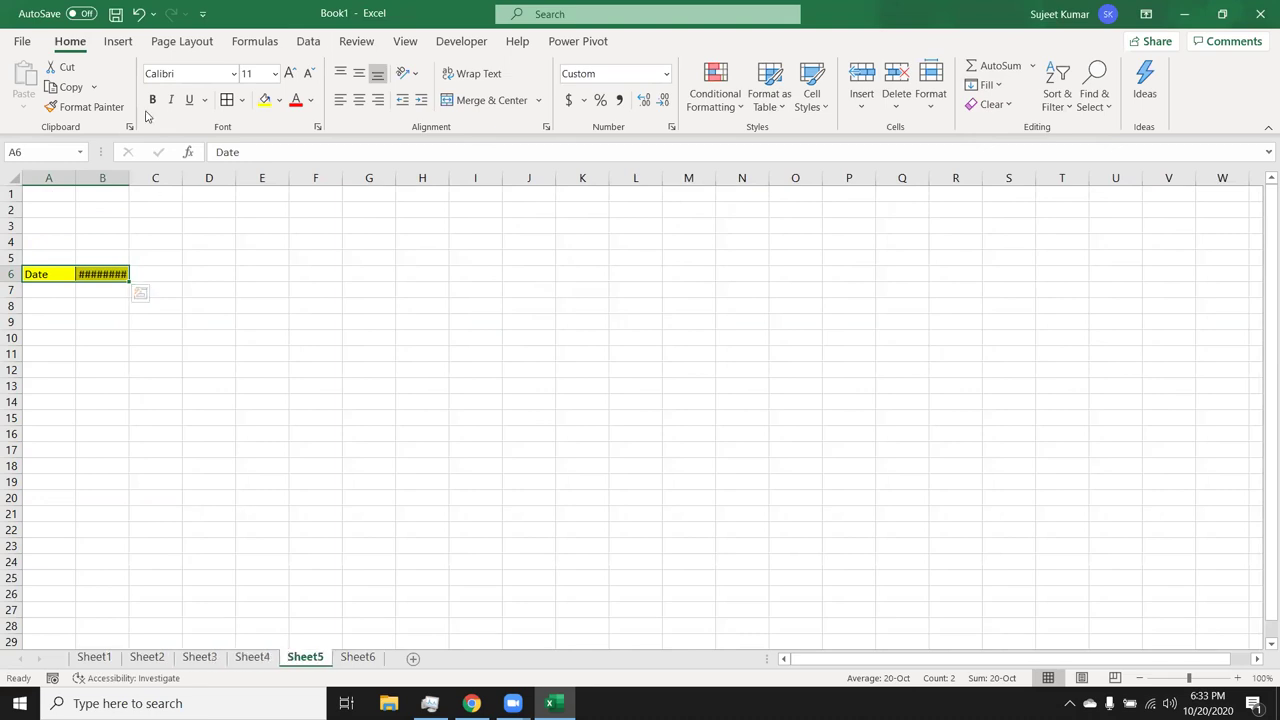
pyautogui.doubleClick(132, 184)
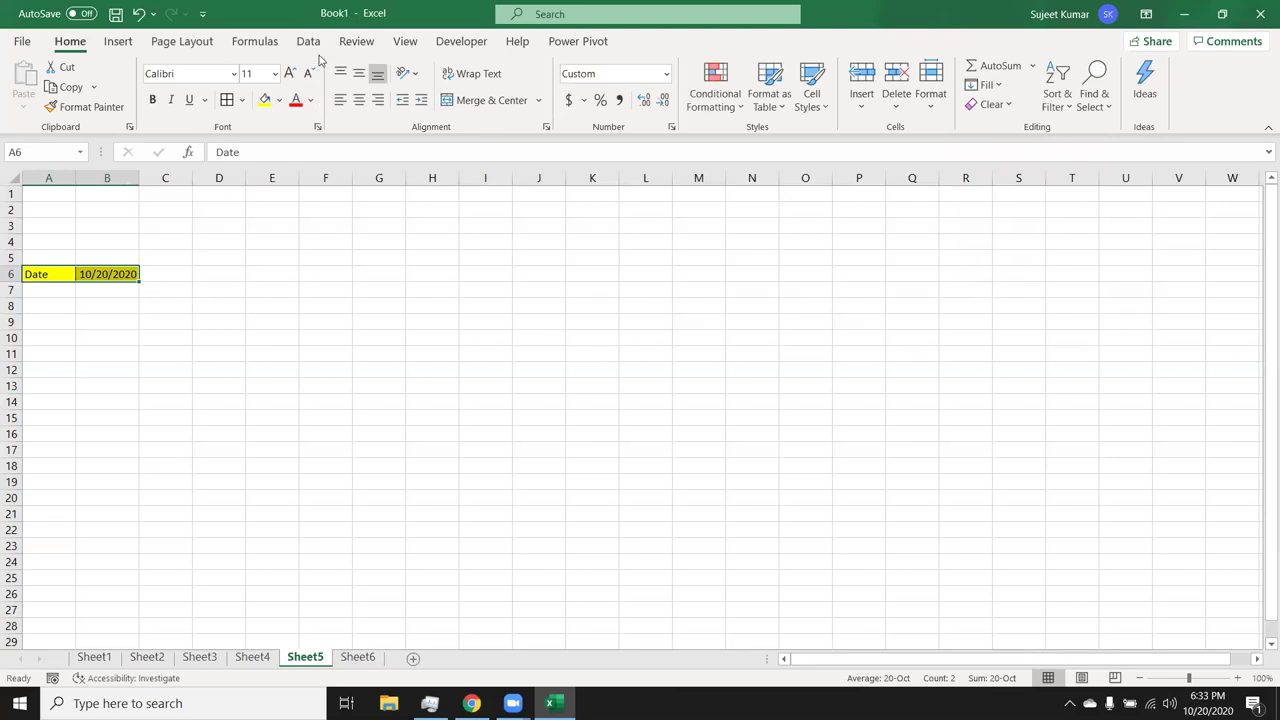
# Delete columns A and B on Sheet5, leaving A1 active.
pyautogui.click(985, 85)
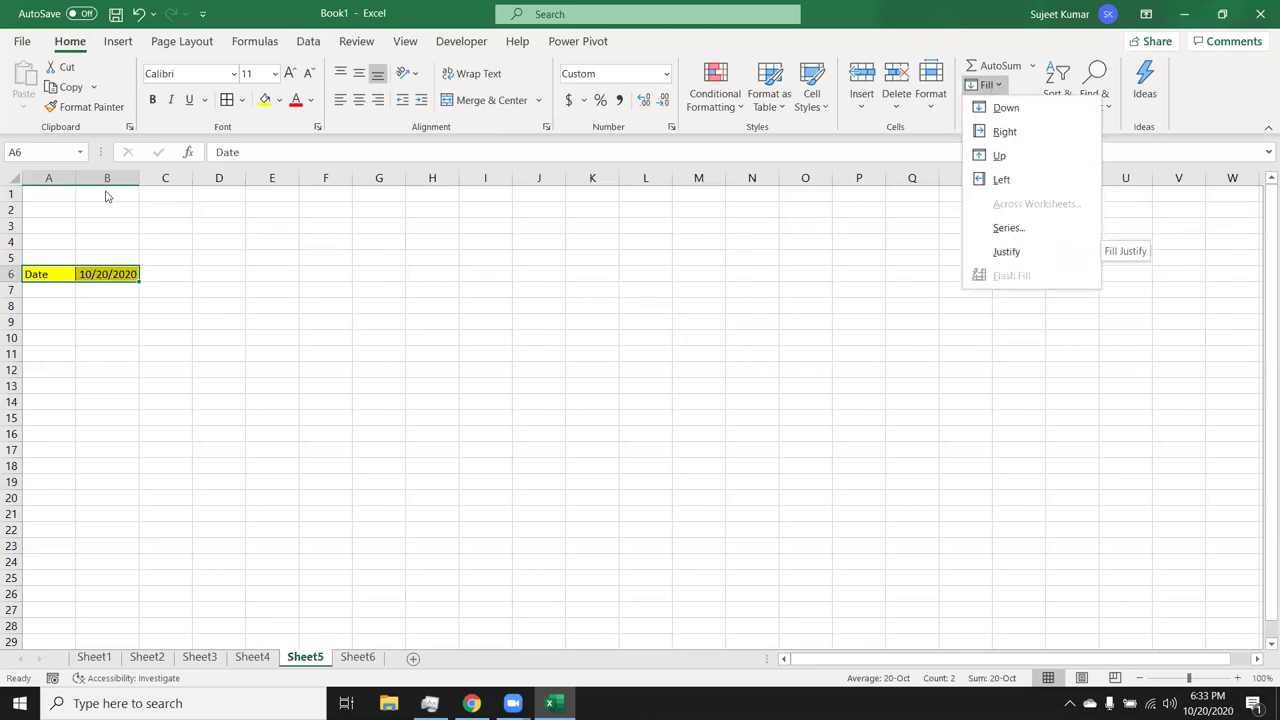
pyautogui.moveTo(48, 177); pyautogui.dragTo(121, 177)
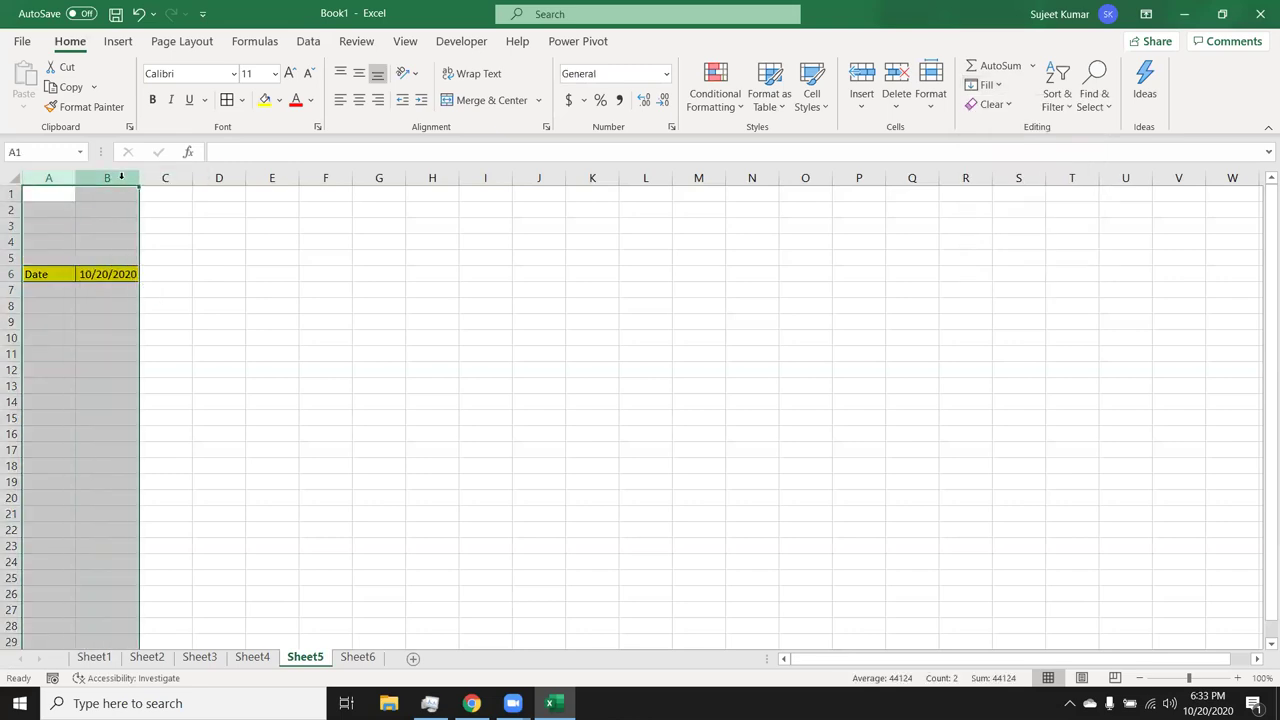
pyautogui.hotkey('ctrl', '-')
pyautogui.hotkey('ctrl', 'Home')
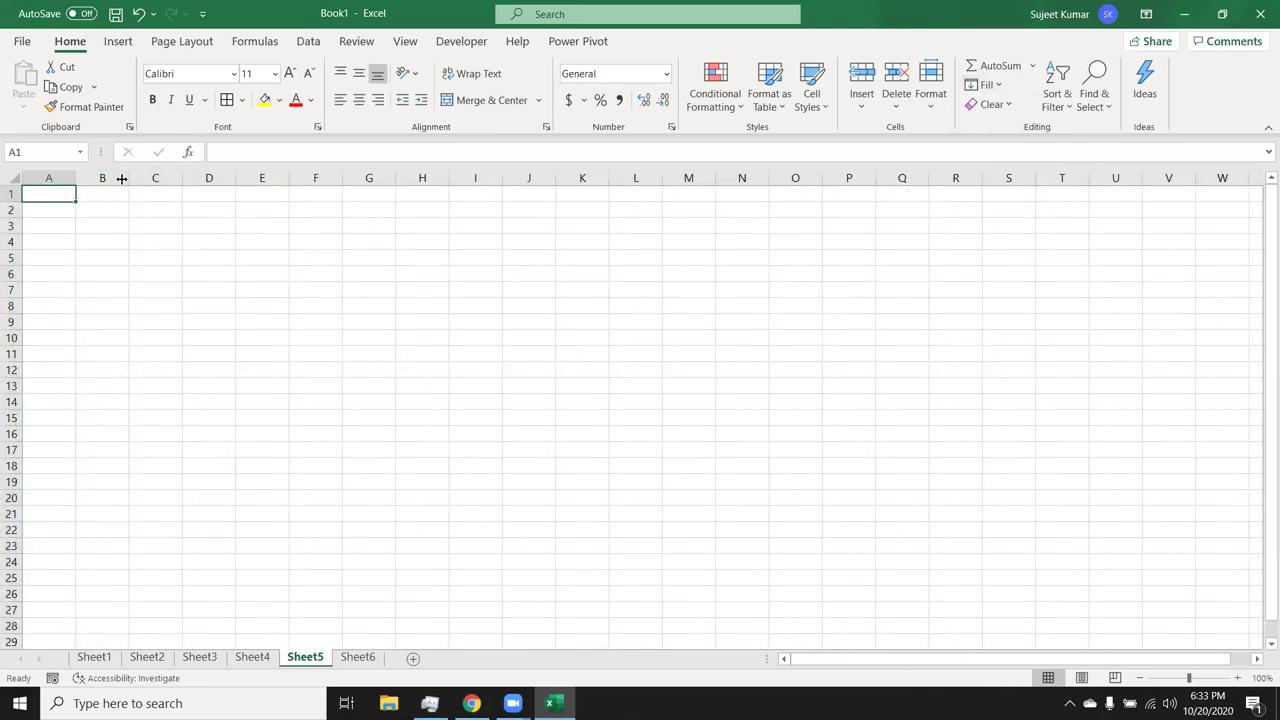
# Type a first name in A1 and extend the name list down to A15.
pyautogui.write('Puja')
pyautogui.press('Return')
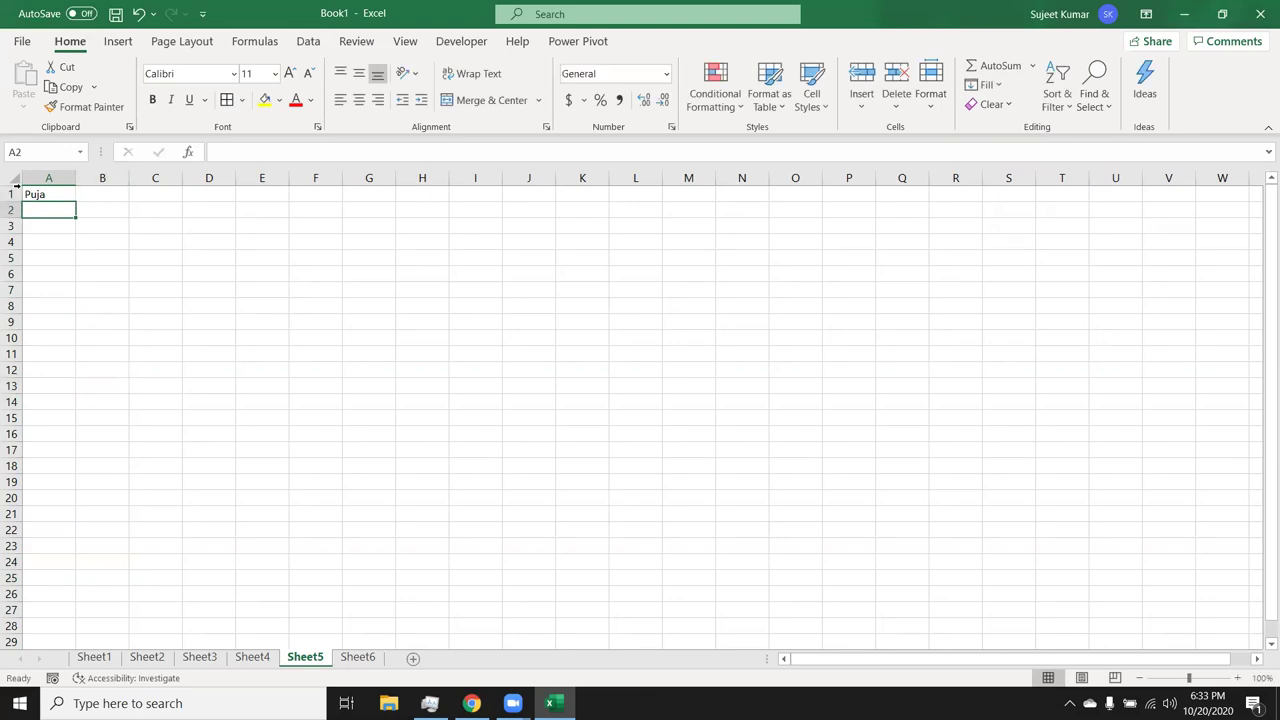
pyautogui.click(40, 196)
pyautogui.moveTo(74, 201); pyautogui.dragTo(64, 423)
# Enter the first two names, comma-separated, in C1.
pyautogui.click(163, 195)
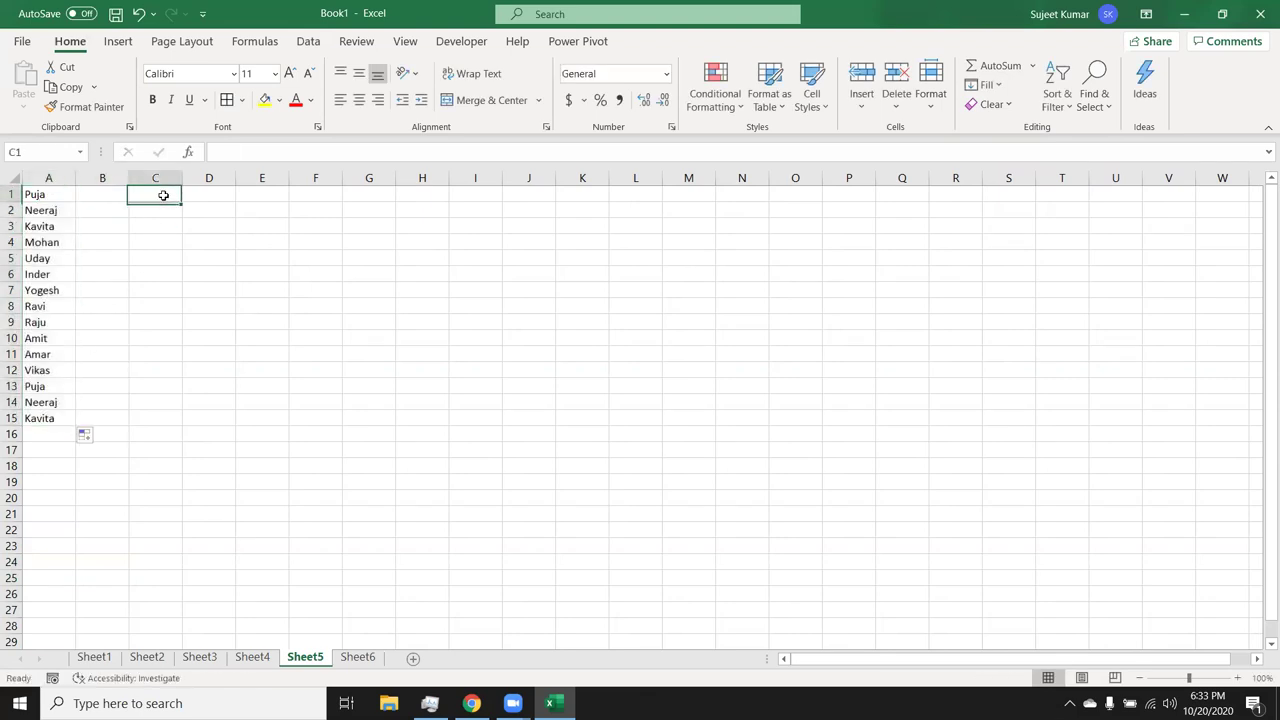
pyautogui.write('Puja ,')
pyautogui.press('BackSpace')
pyautogui.press('BackSpace')
pyautogui.write('Neera')
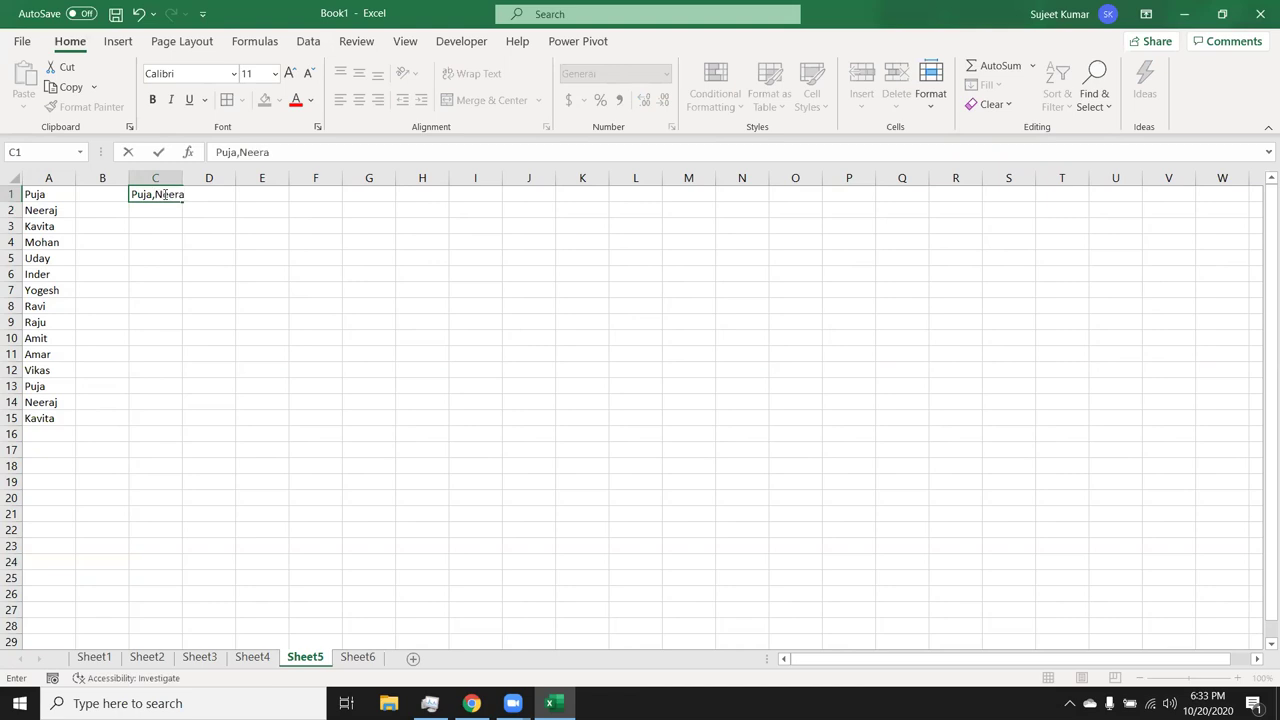
pyautogui.write('j')
pyautogui.press('Return')
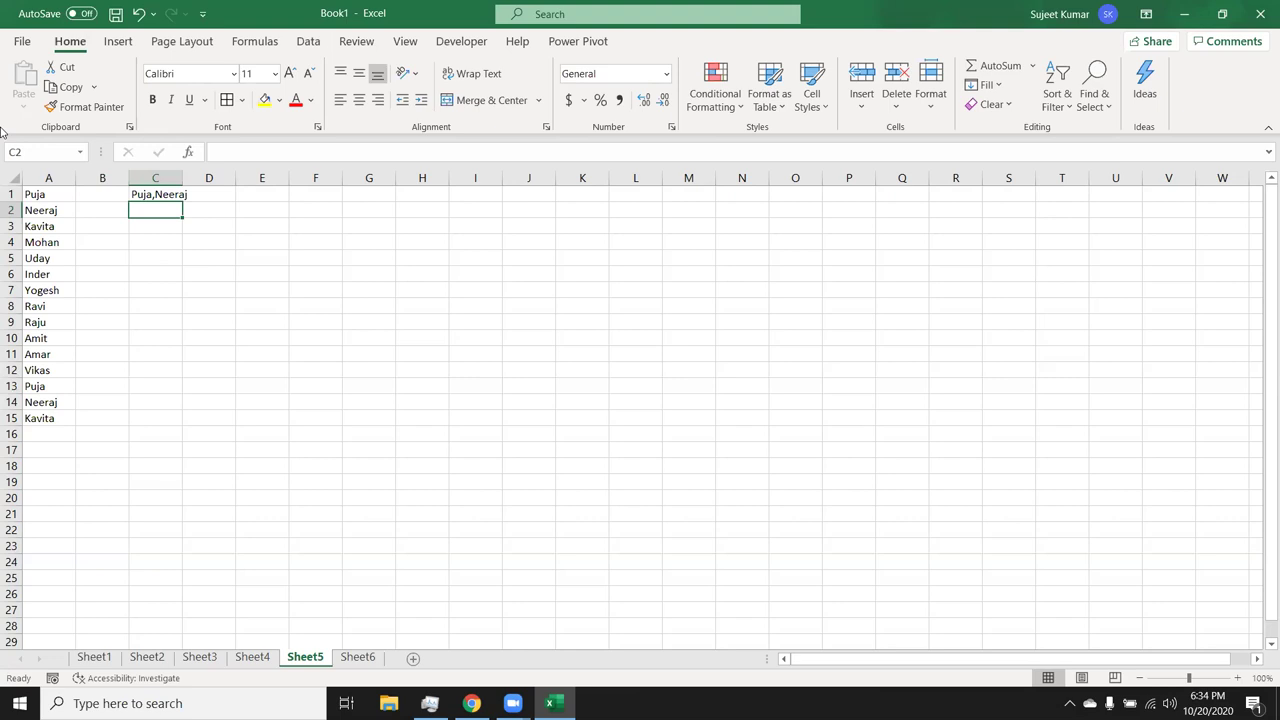
# Clear C1 and widen column A considerably.
pyautogui.click(167, 194)
pyautogui.press('Delete')
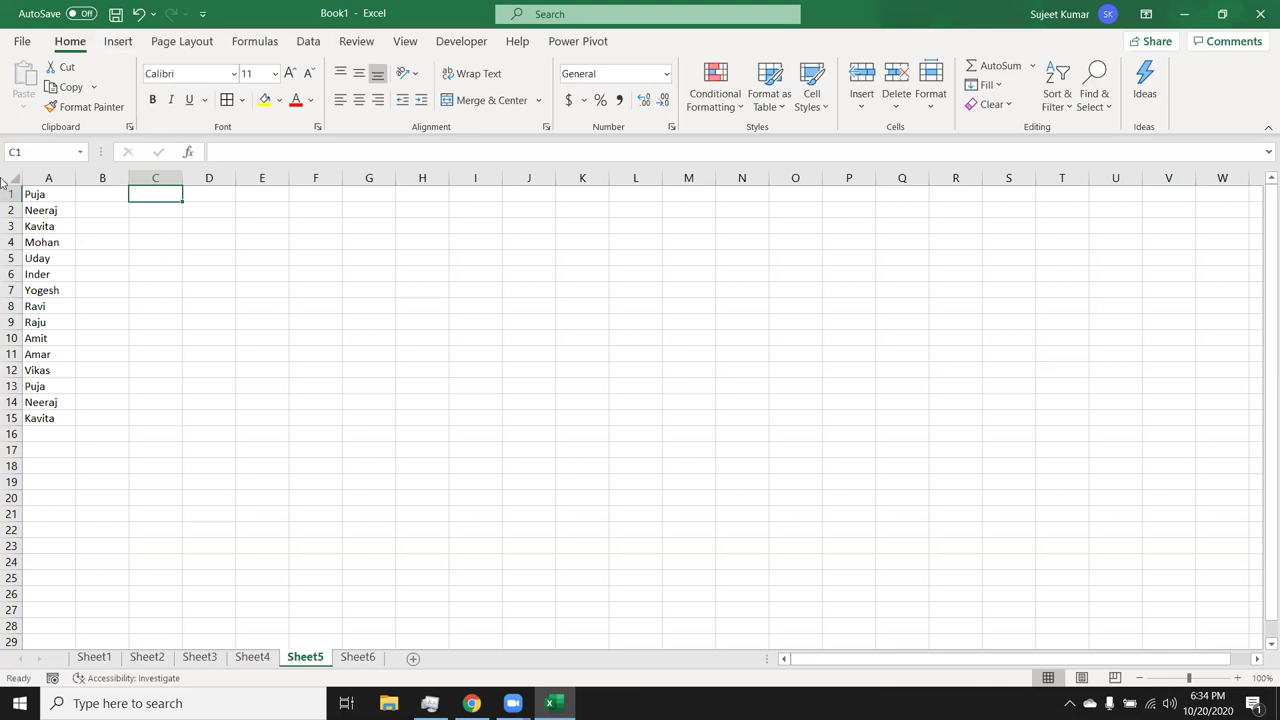
pyautogui.moveTo(78, 183); pyautogui.dragTo(510, 211)
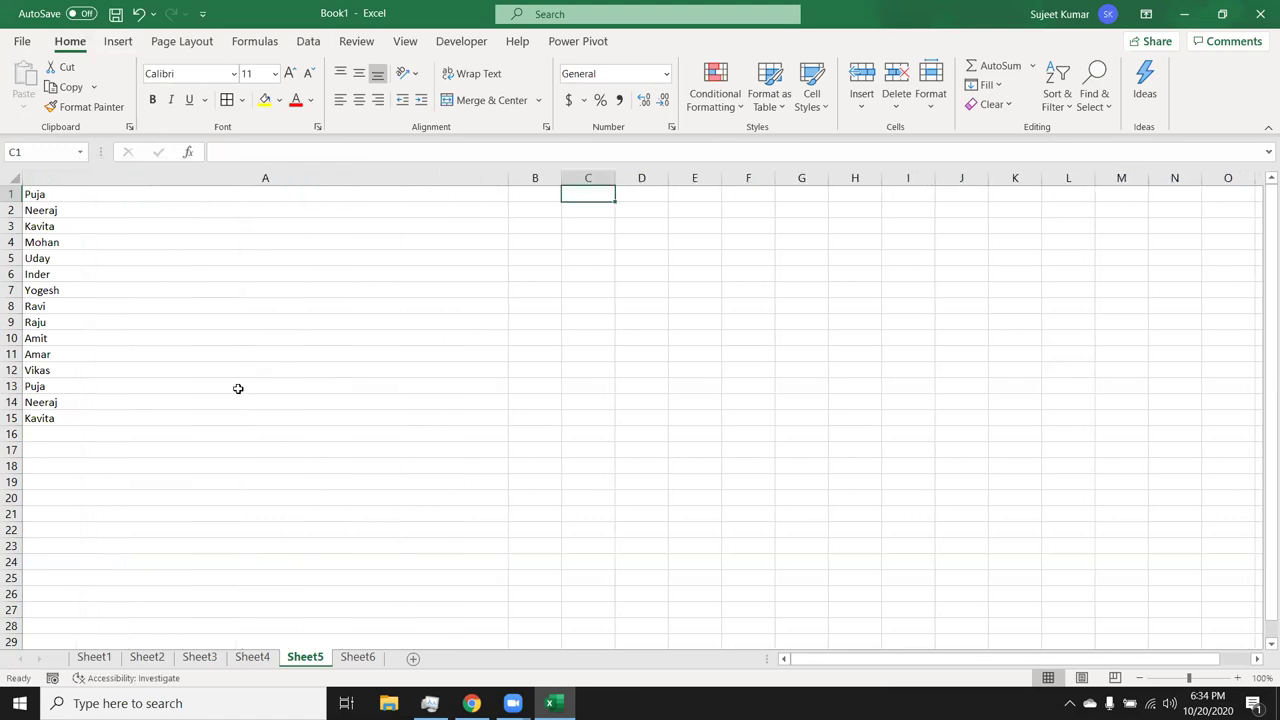
# Select the names in A1:A15 and apply Fill > Justify to combine them into A1.
pyautogui.moveTo(221, 417); pyautogui.dragTo(226, 303)
pyautogui.moveTo(214, 175); pyautogui.dragTo(214, 174)
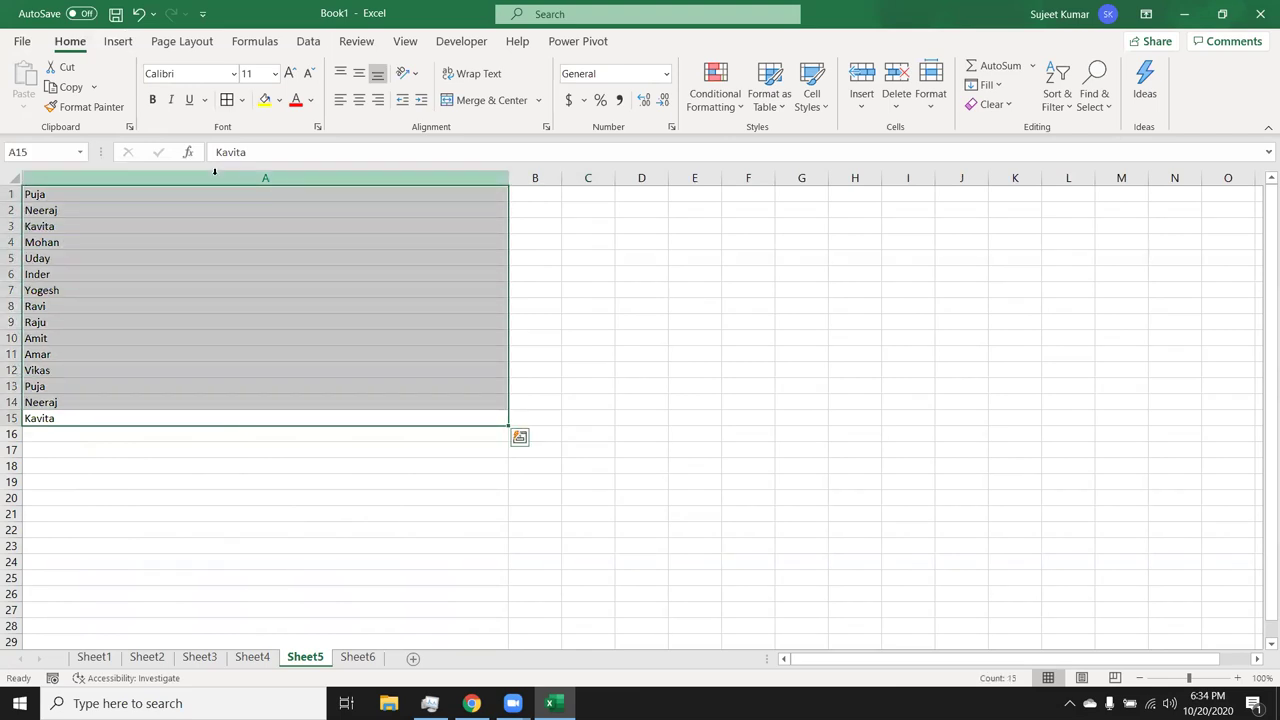
pyautogui.click(999, 88)
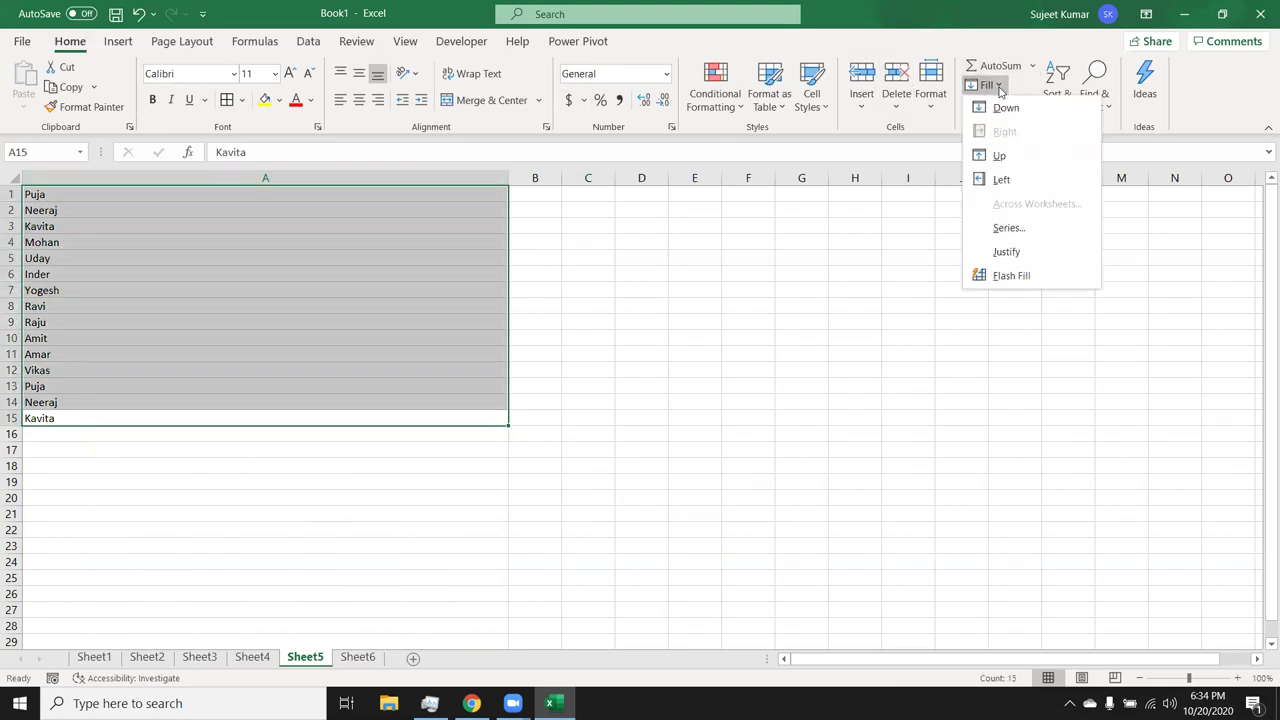
pyautogui.click(1029, 253)
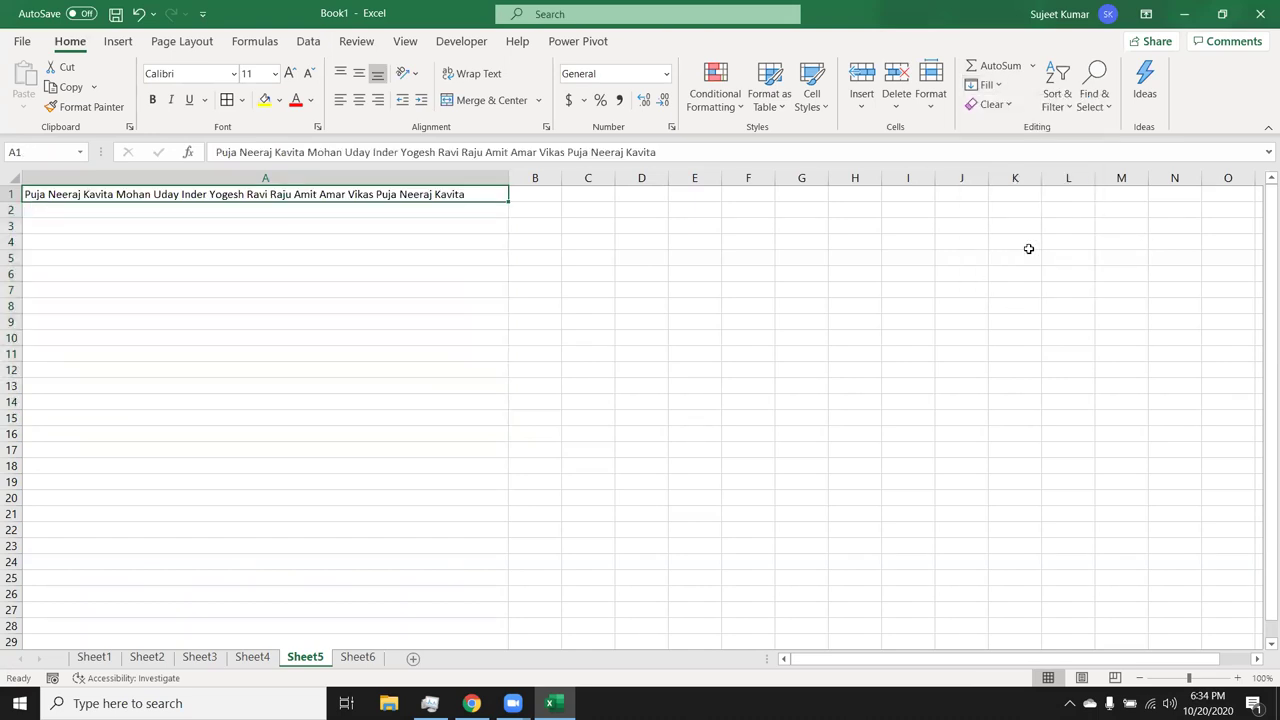
# Undo the combined line, halve column A's width, and justify the names into two rows.
pyautogui.hotkey('ctrl', 'z')
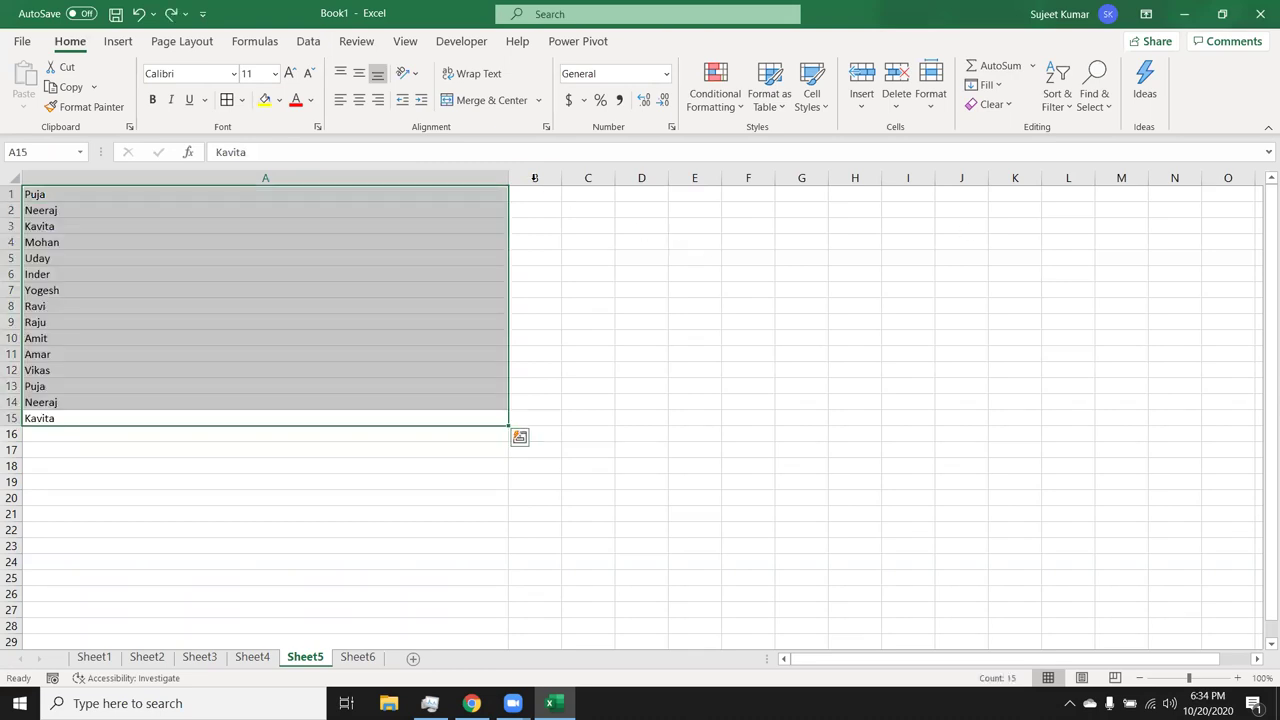
pyautogui.moveTo(508, 178); pyautogui.dragTo(262, 181)
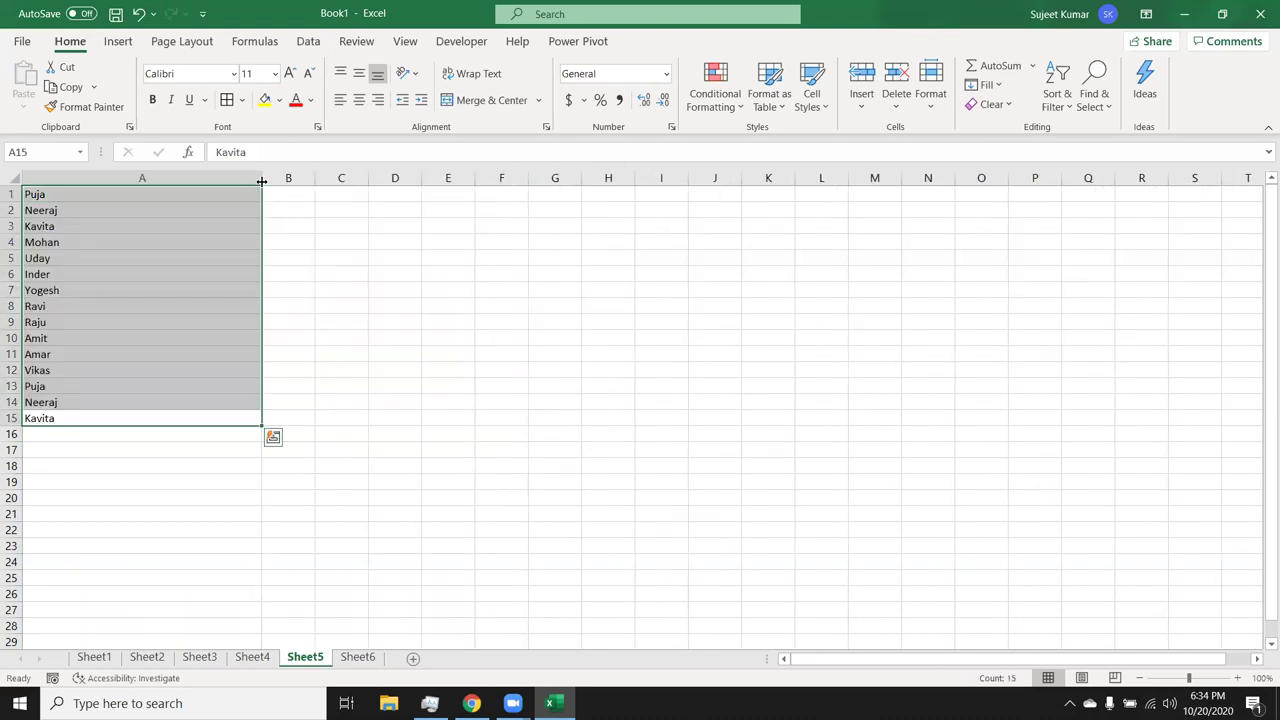
pyautogui.click(985, 85)
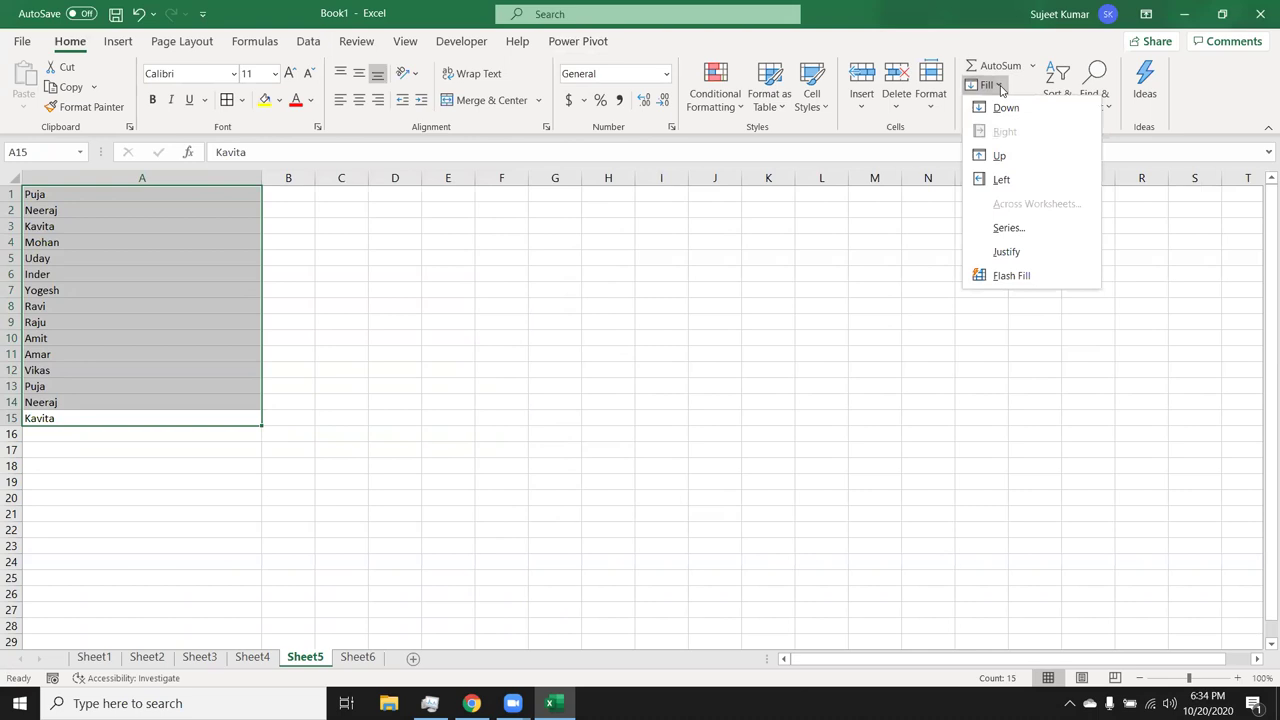
pyautogui.click(1008, 252)
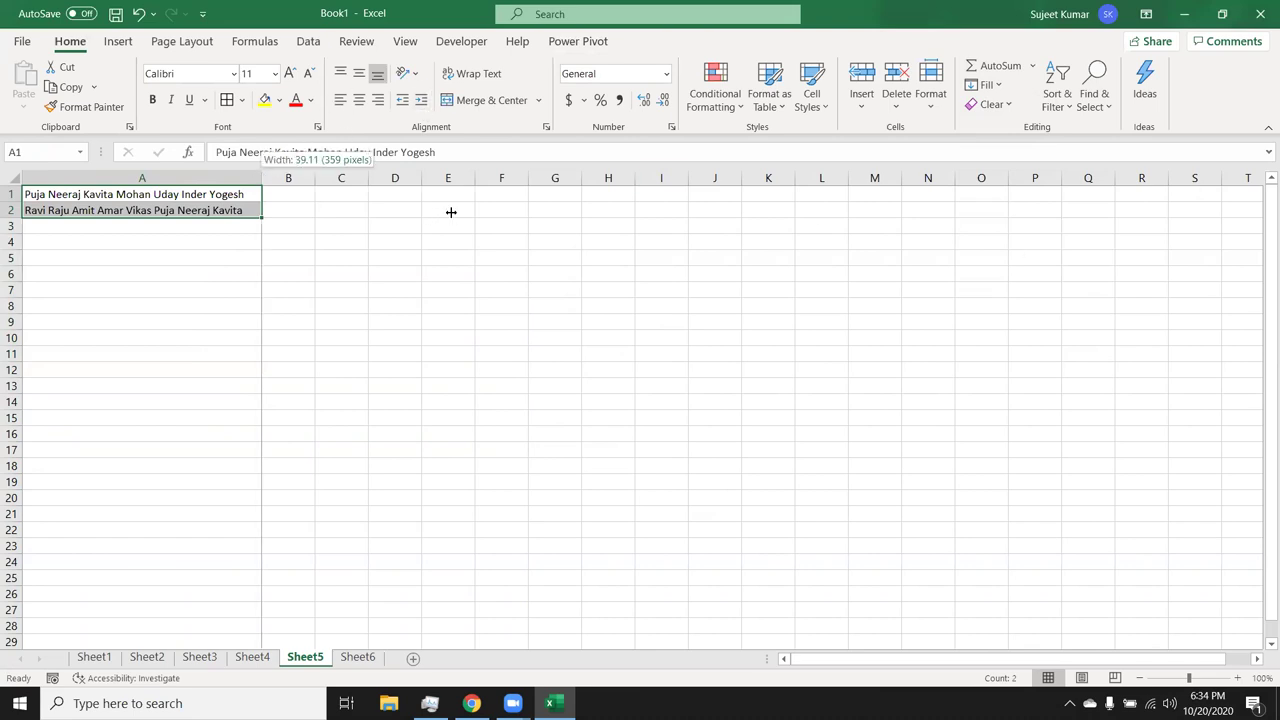
# Widen column A again and rejustify the names to the wider column.
pyautogui.moveTo(260, 177); pyautogui.dragTo(455, 211)
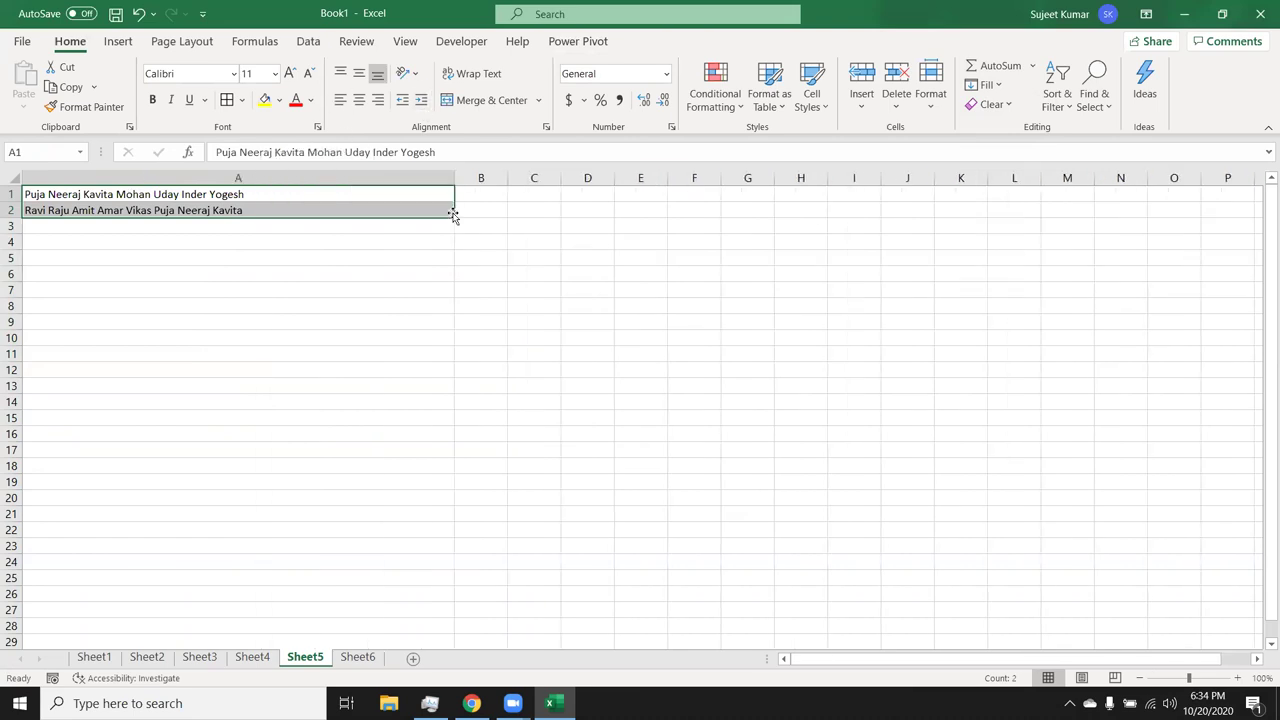
pyautogui.click(985, 85)
pyautogui.click(1033, 255)
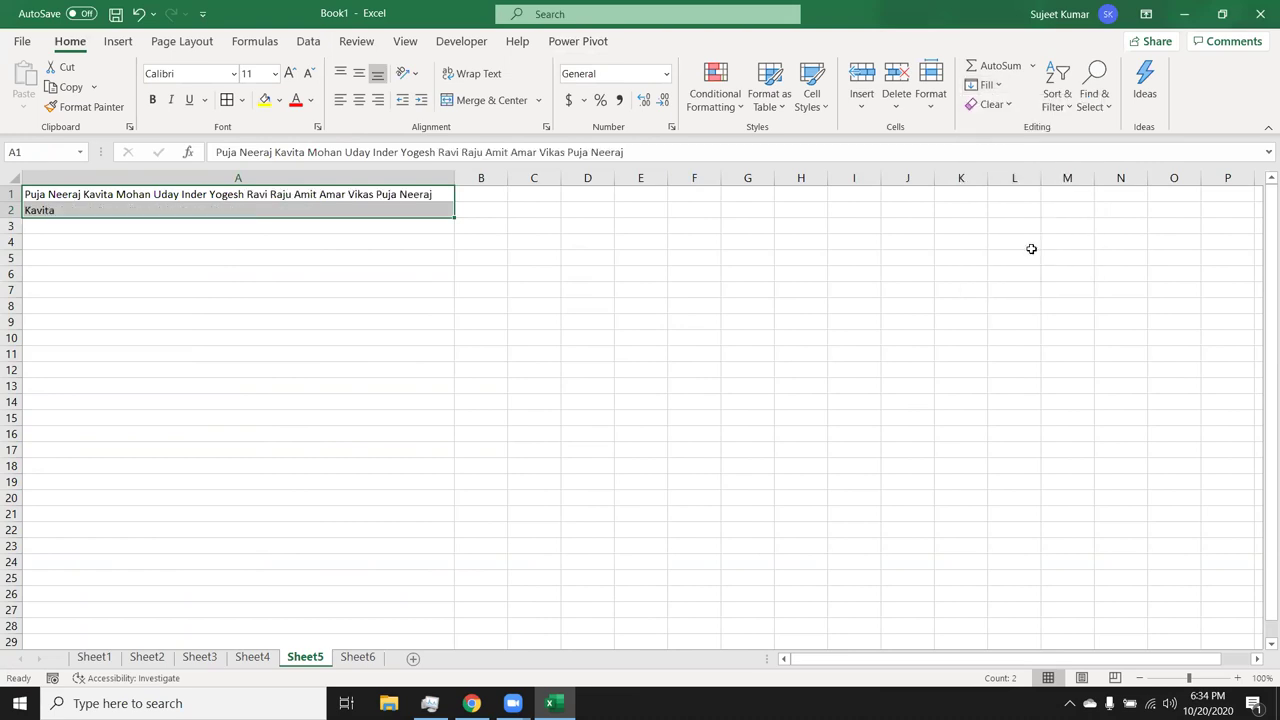
# Shrink column A to a sliver, justify the names one per cell, and select column A.
pyautogui.moveTo(455, 178); pyautogui.dragTo(49, 179)
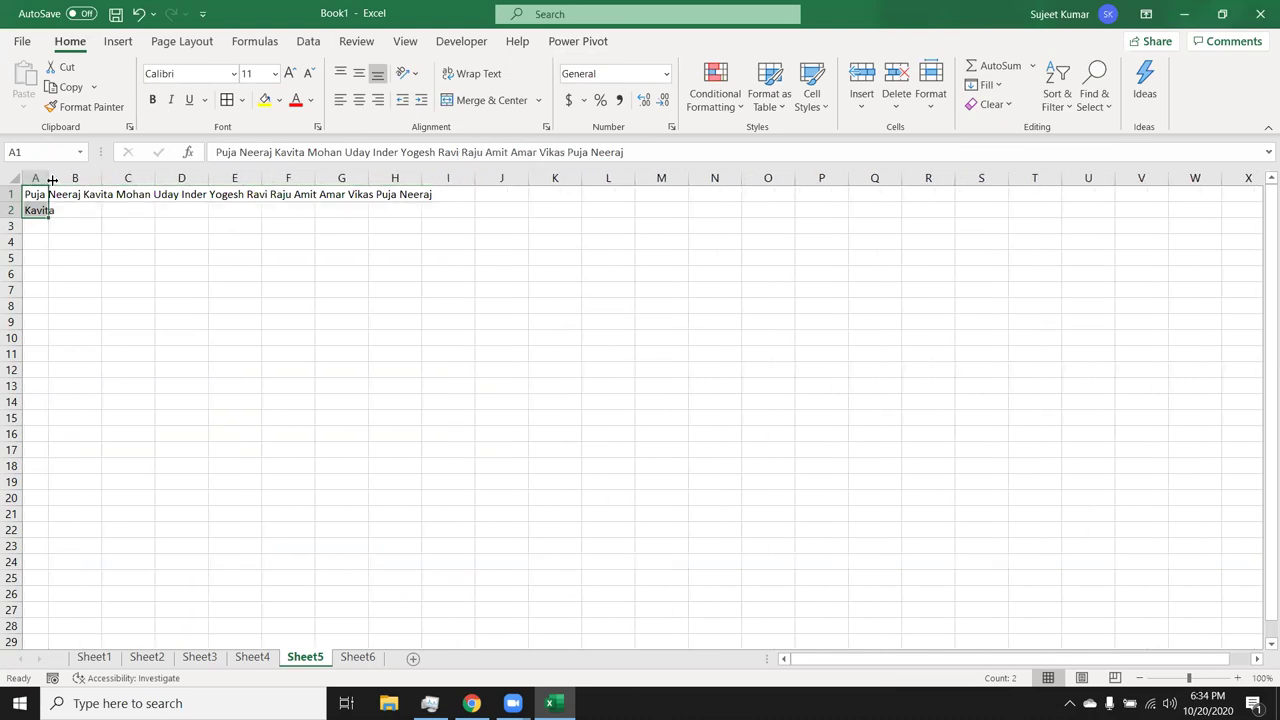
pyautogui.click(1000, 88)
pyautogui.click(1017, 252)
pyautogui.click(610, 400)
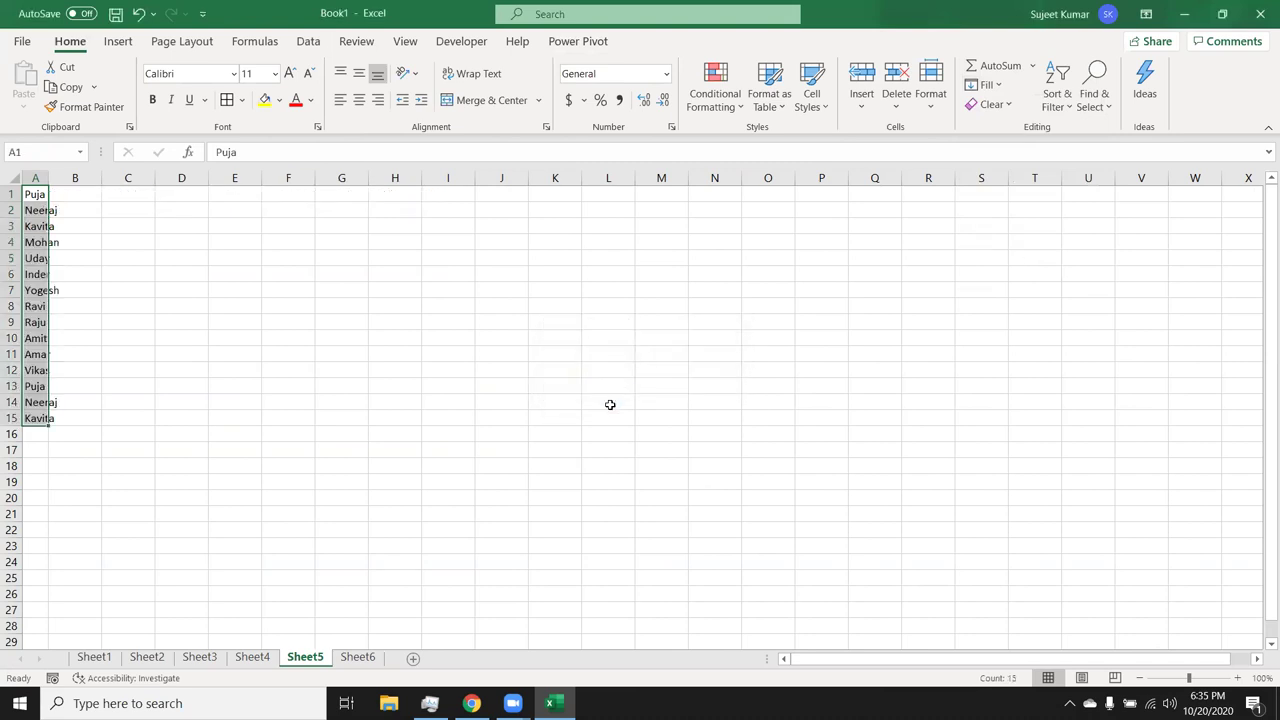
pyautogui.click(394, 408)
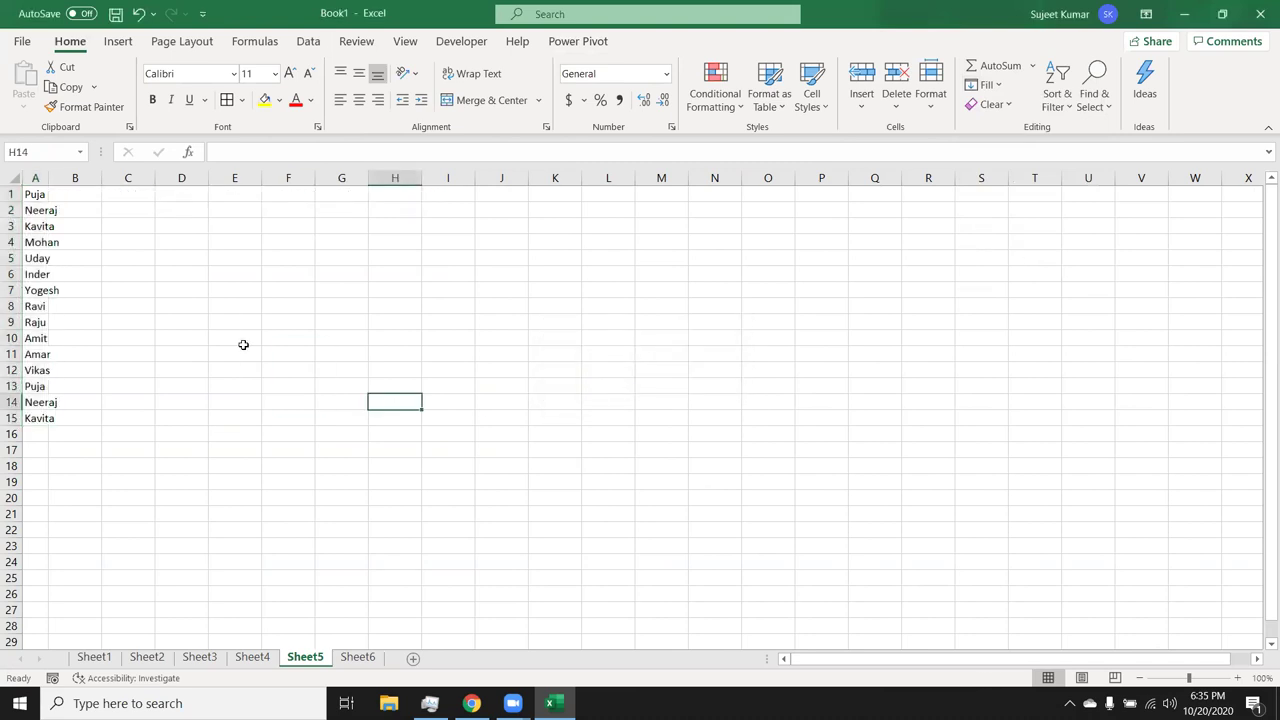
pyautogui.click(38, 179)
# Clear column A, widen it slightly, and enter the header Name in A1.
pyautogui.press('Delete')
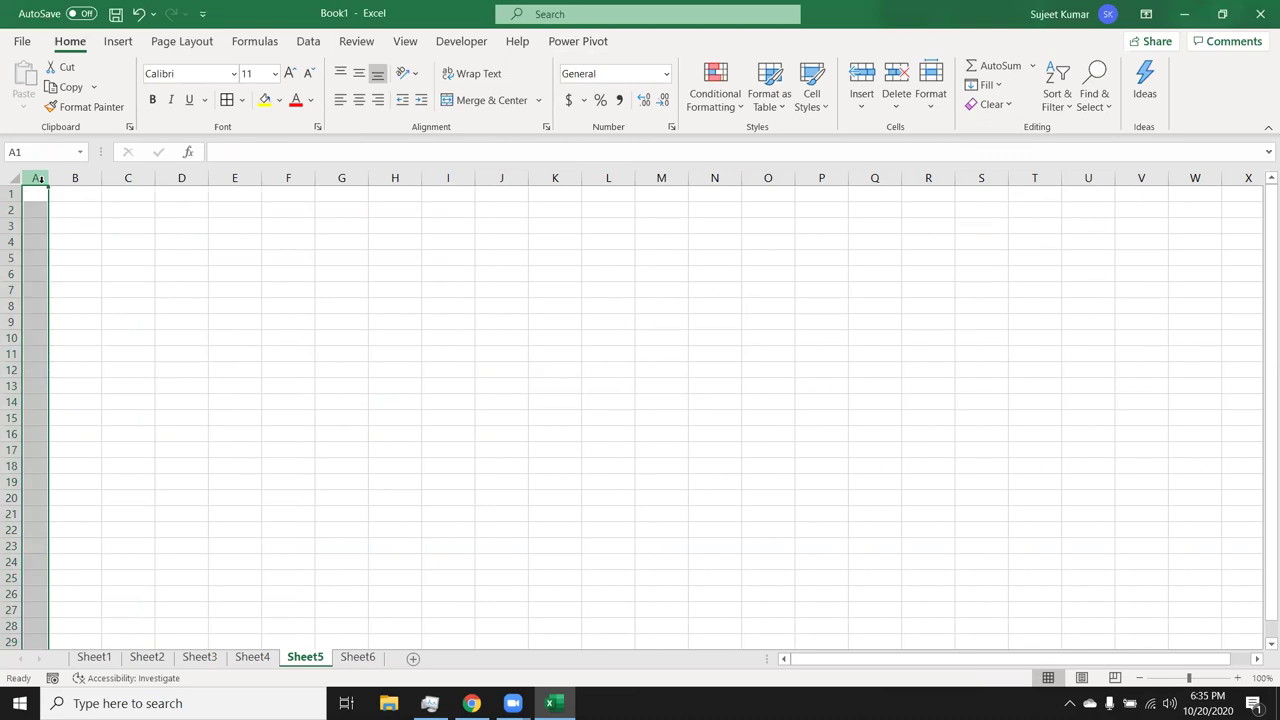
pyautogui.hotkey('ctrl', 'Home')
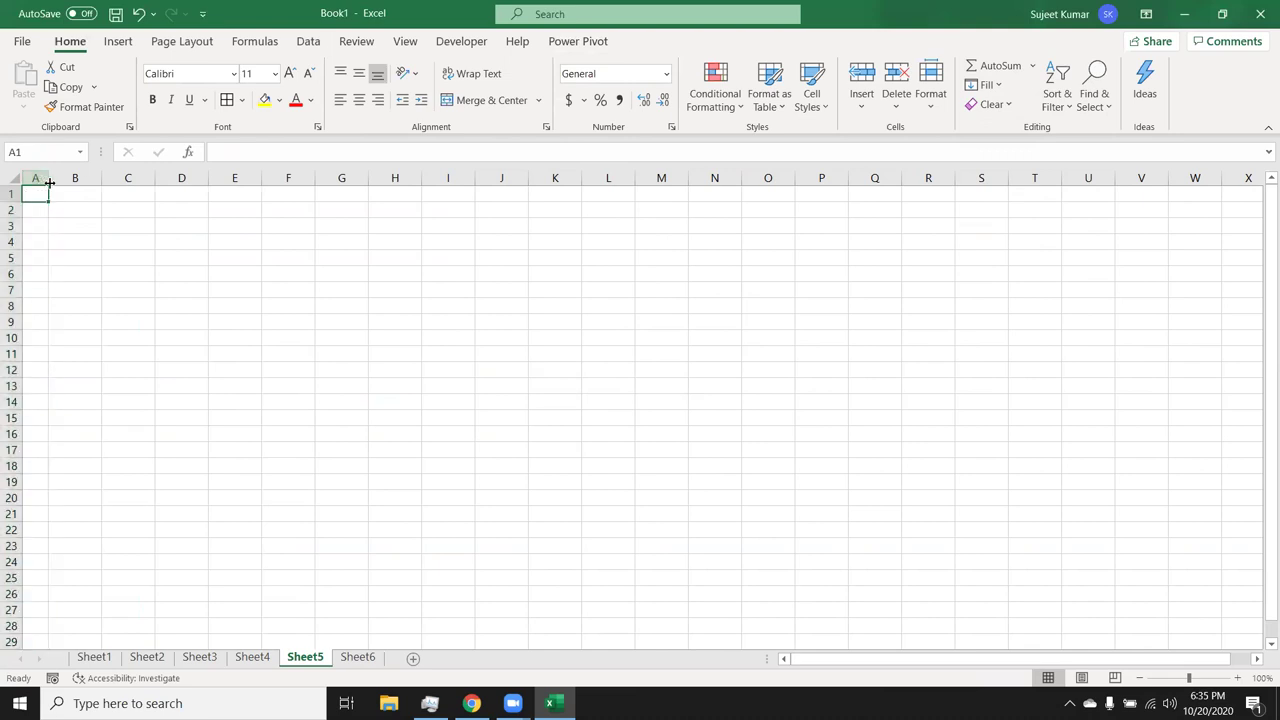
pyautogui.moveTo(48, 179); pyautogui.dragTo(87, 193)
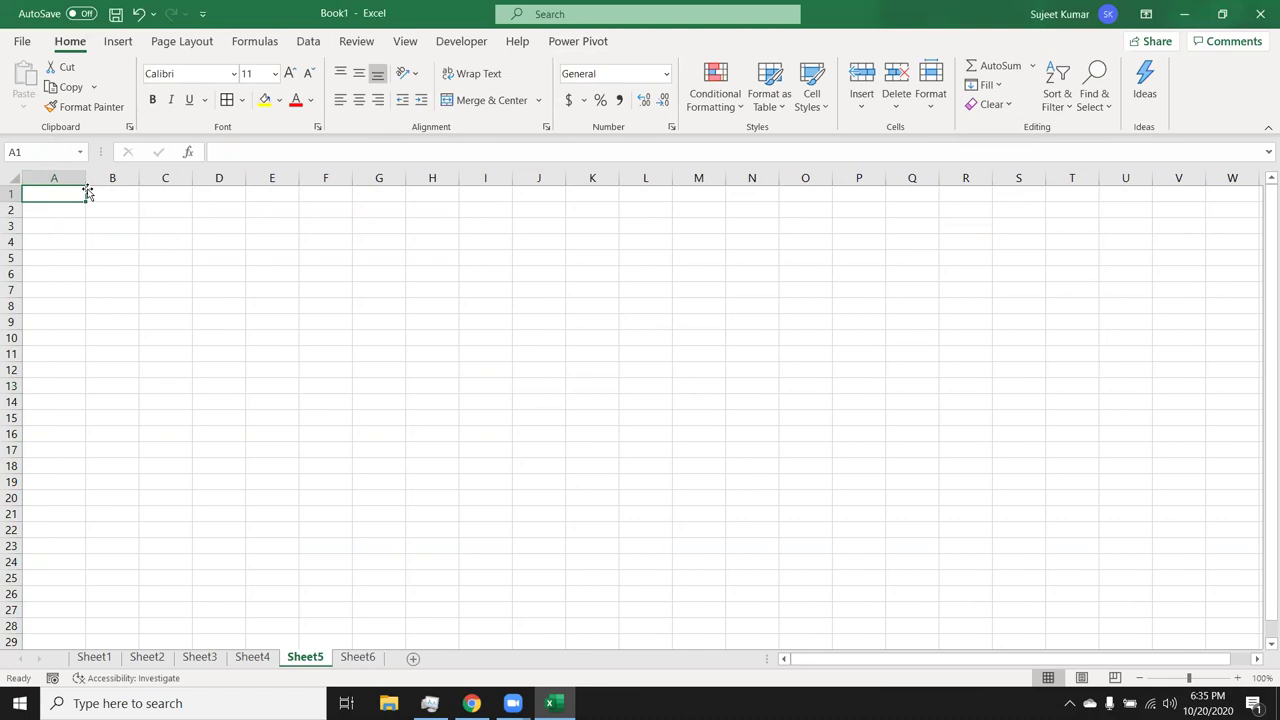
pyautogui.write('Name')
pyautogui.press('Return')
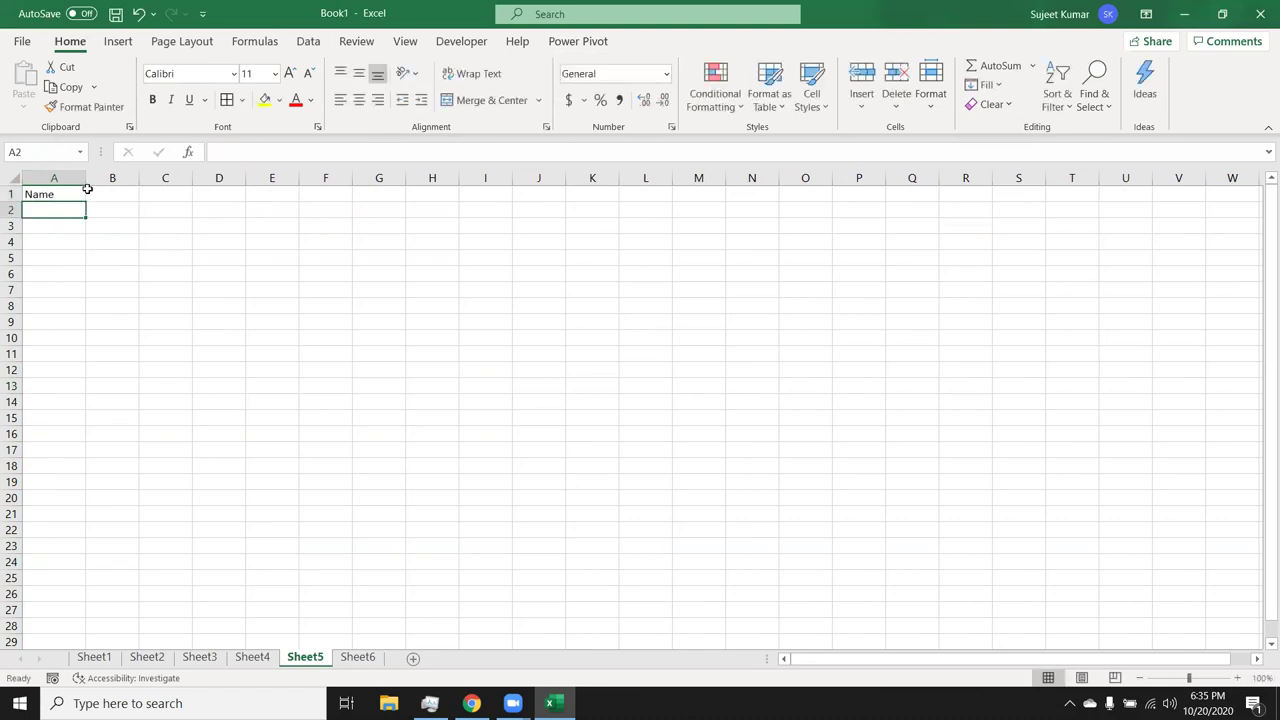
# List four people's full names in A2:A5 and AutoFit column A.
pyautogui.write('Puja Singh')
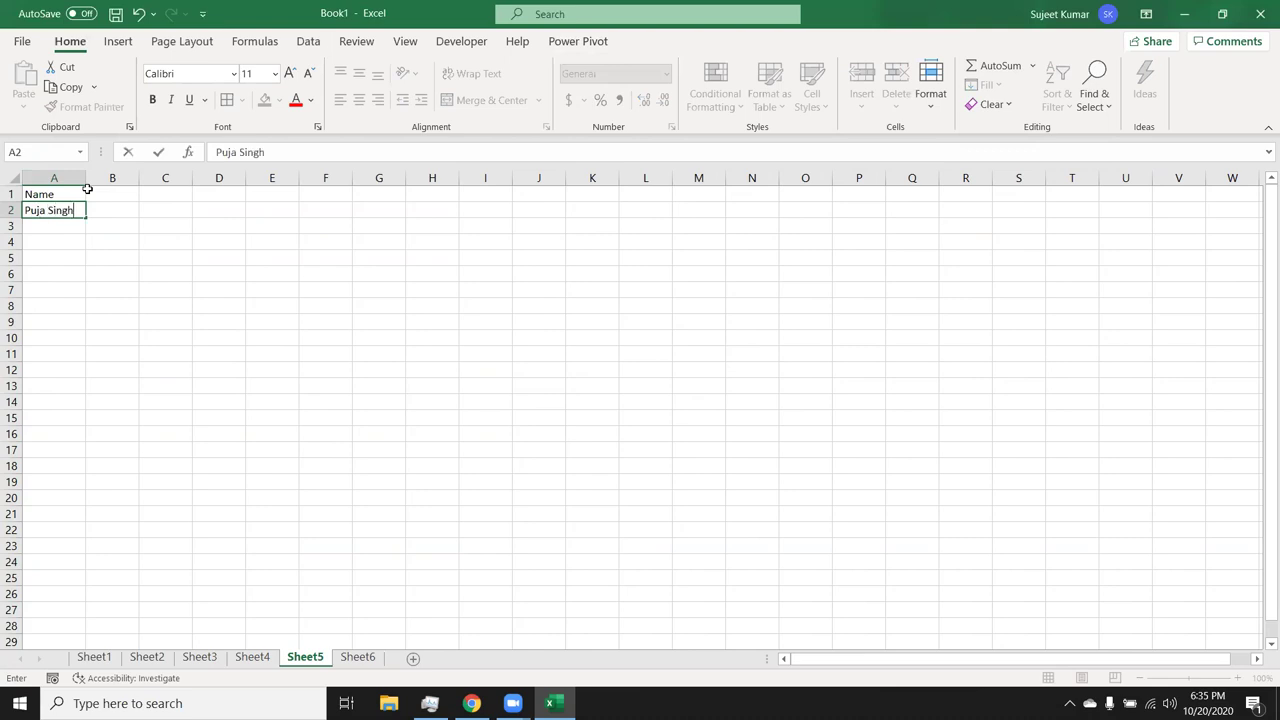
pyautogui.press('Return')
pyautogui.write('Ravi ')
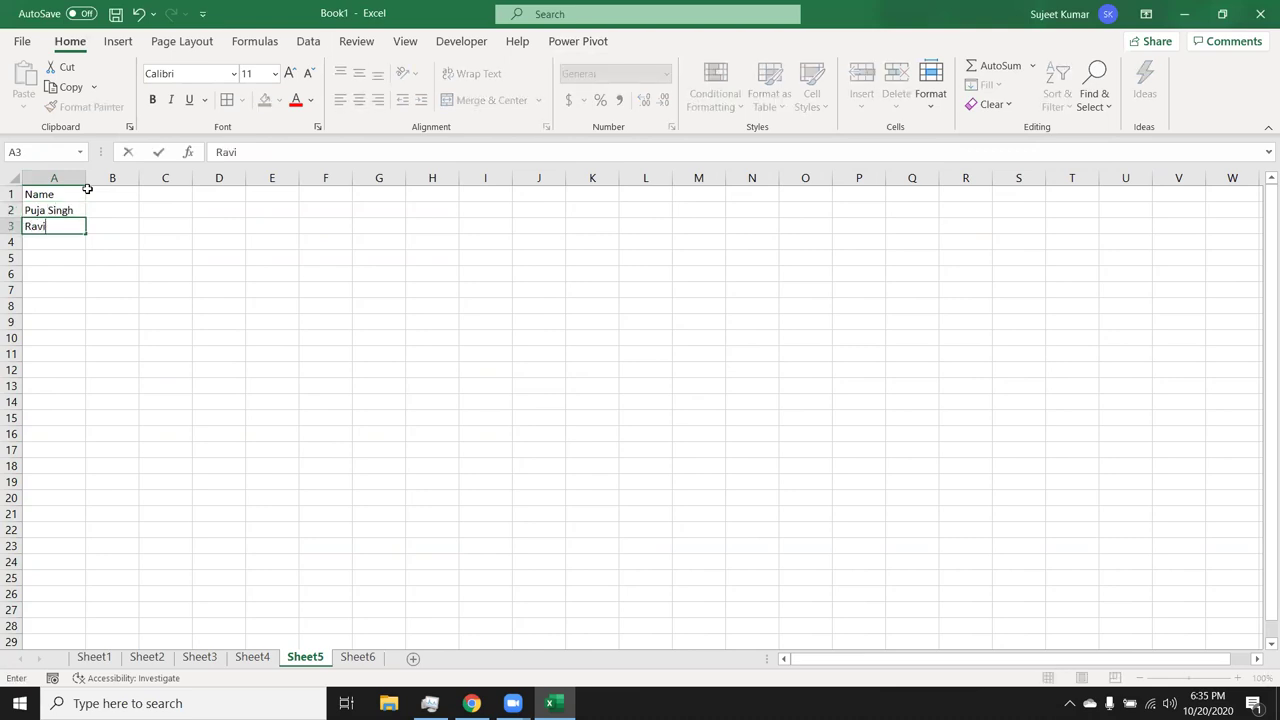
pyautogui.write('Kumar')
pyautogui.press('Return')
pyautogui.write('Uday Sharma')
pyautogui.press('Return')
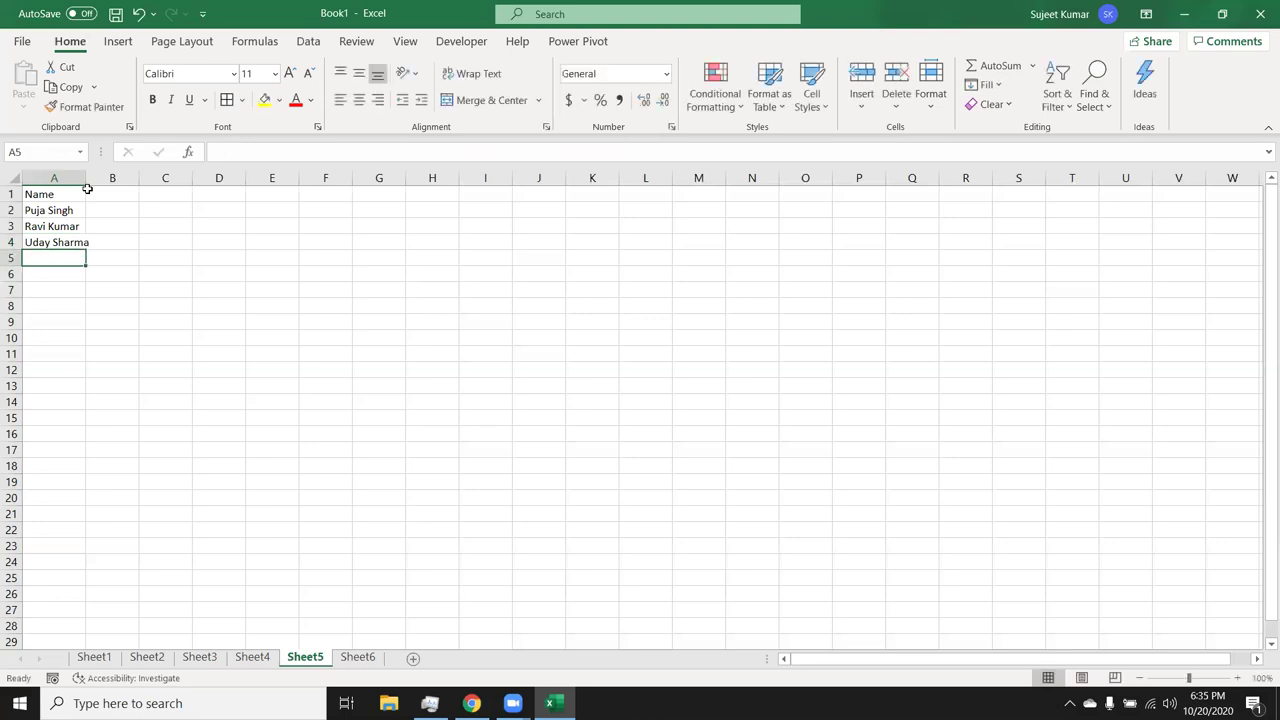
pyautogui.write('U')
pyautogui.press('BackSpace')
pyautogui.press('BackSpace')
pyautogui.write('Neeraj')
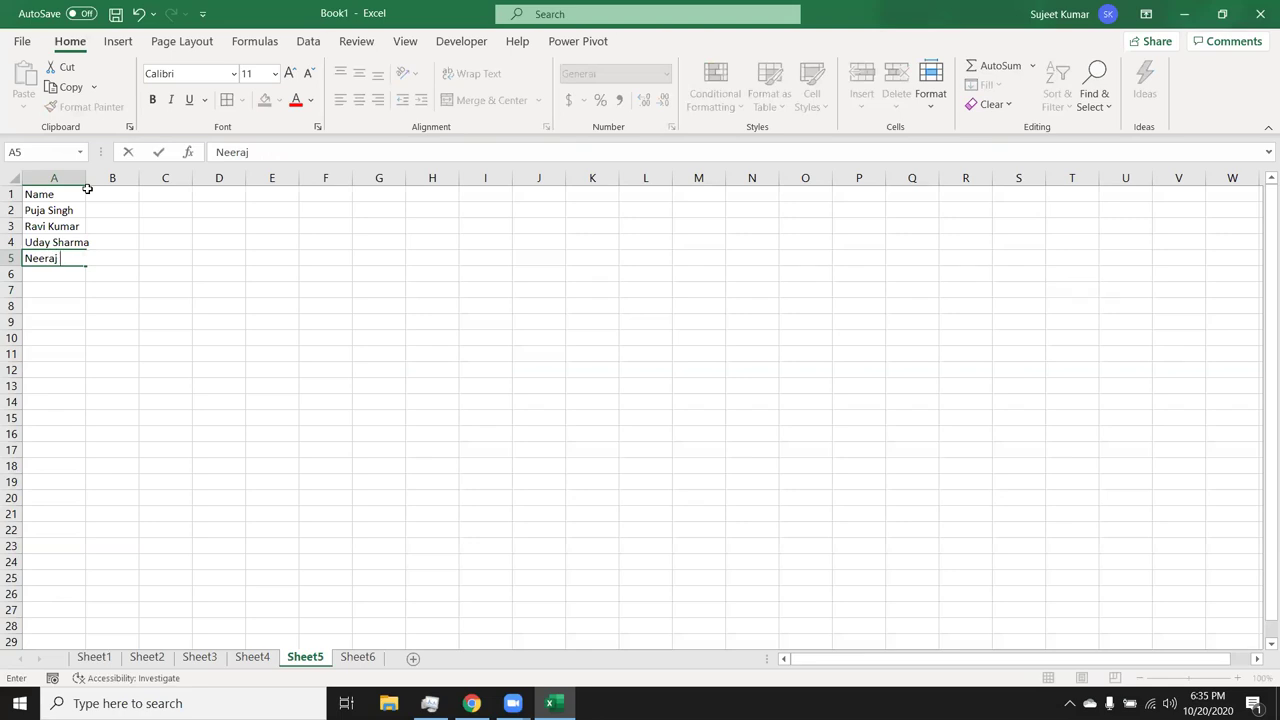
pyautogui.write('Varma')
pyautogui.press('Return')
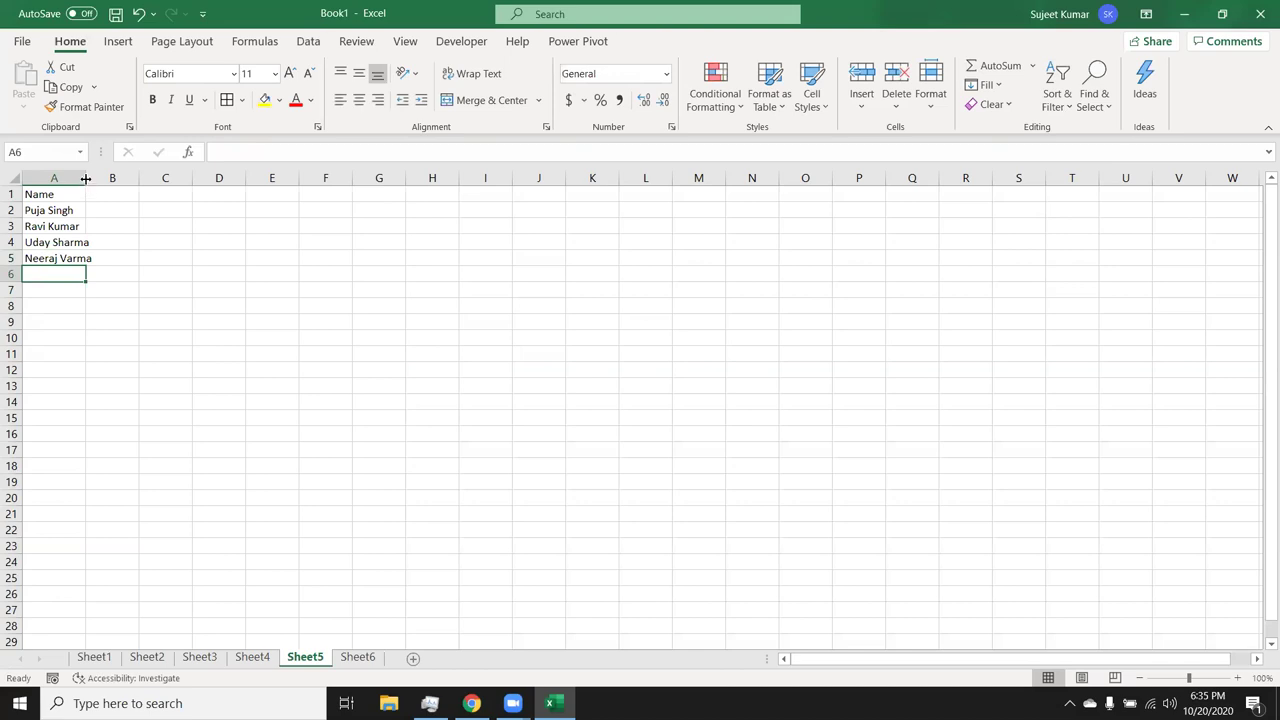
pyautogui.doubleClick(86, 177)
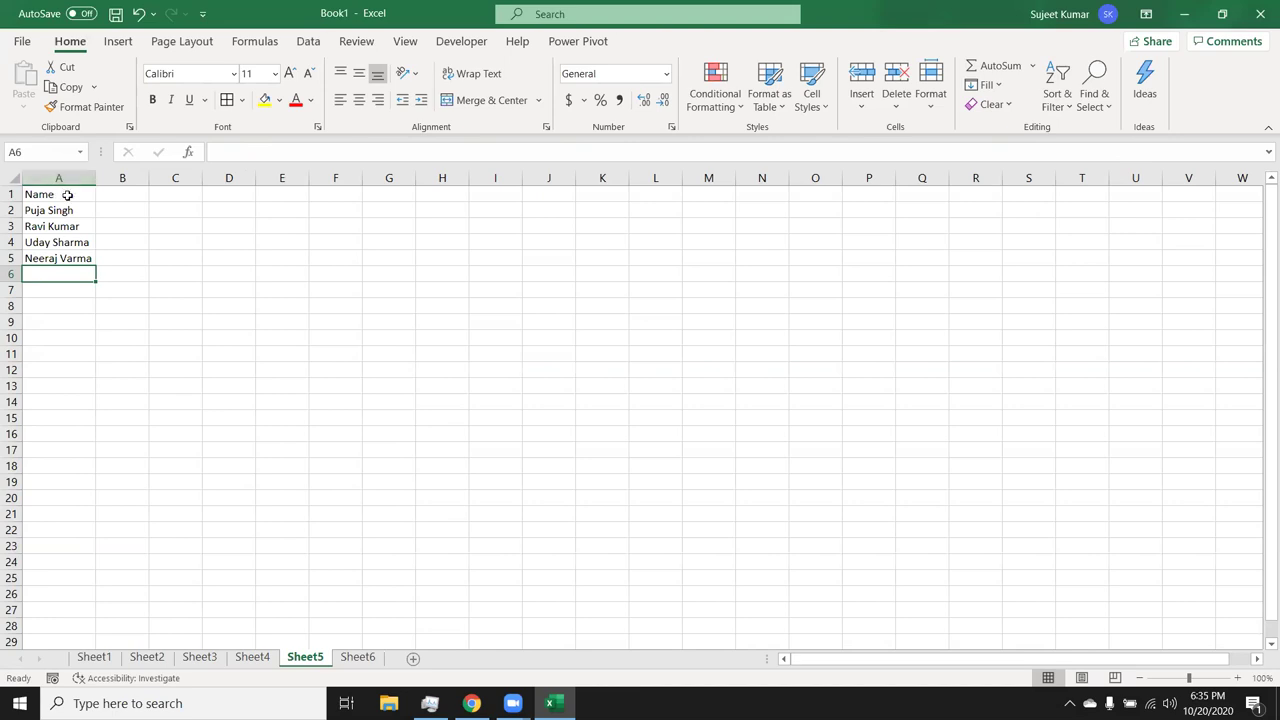
pyautogui.click(103, 197)
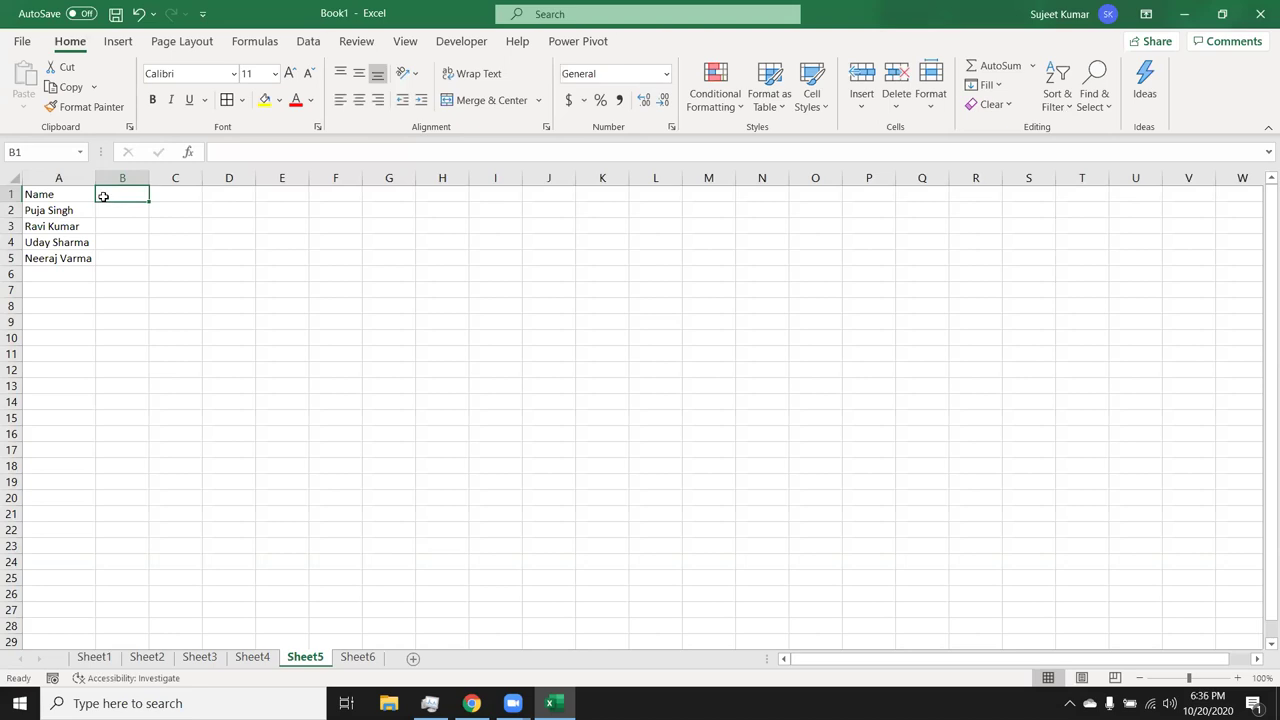
# Finish the F header in B1 and enter L as the header in C1.
pyautogui.press('Tab')
pyautogui.write('L')
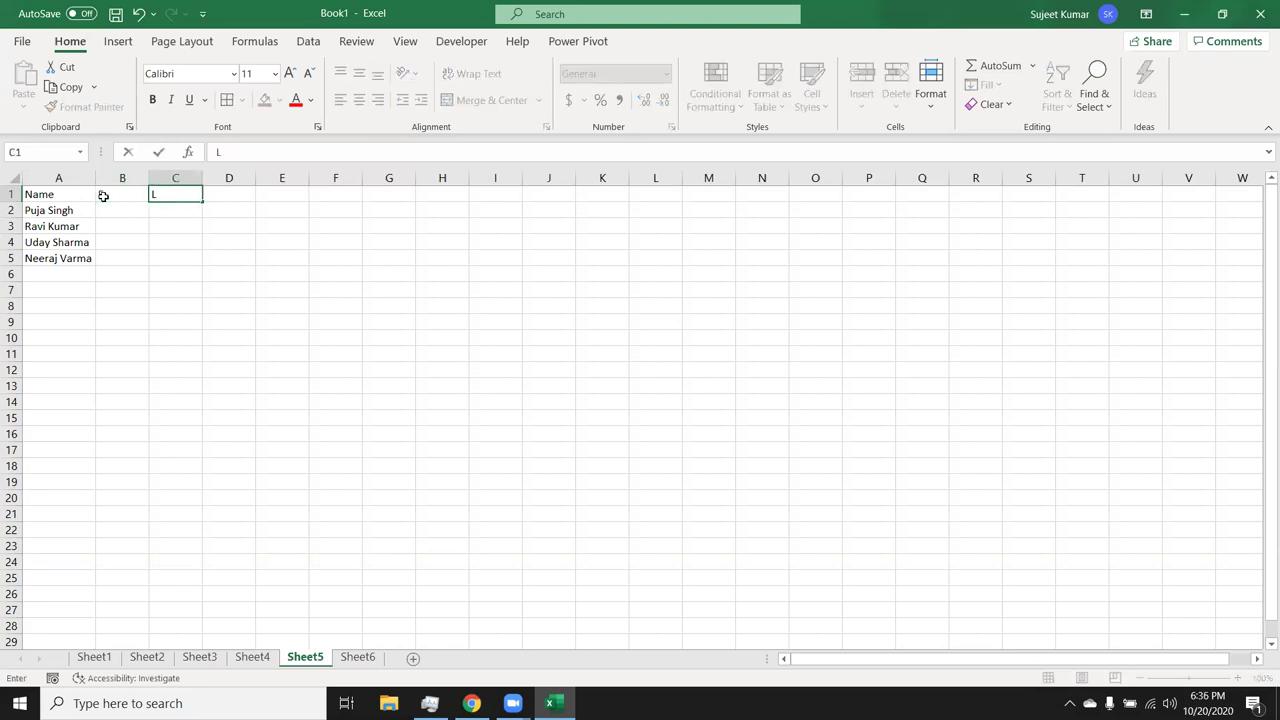
pyautogui.press('Return')
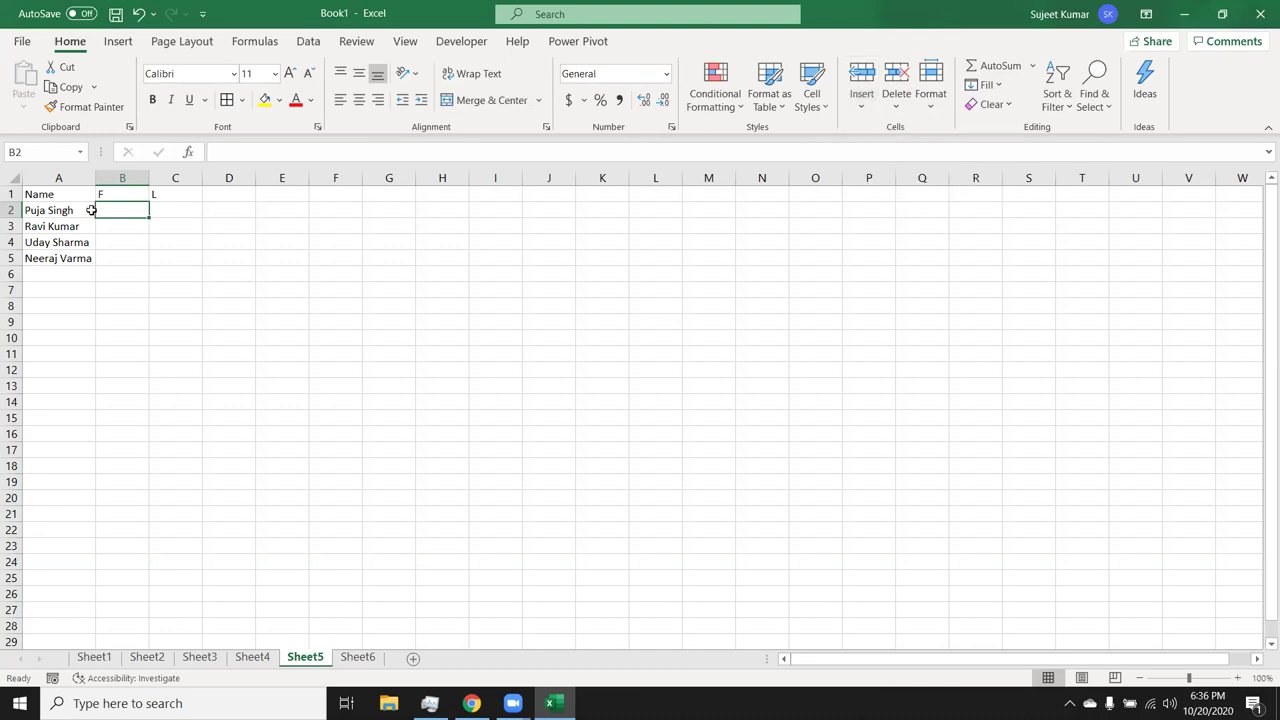
# Type the first person's first name in B2 as an example and Flash Fill first names down B2:B5.
pyautogui.press('Down')
pyautogui.press('Down')
pyautogui.press('Down')
pyautogui.press('Up')
pyautogui.press('Up')
pyautogui.press('Up')
pyautogui.press('Up')
pyautogui.press('Down')
pyautogui.write('Puja')
pyautogui.press('Return')
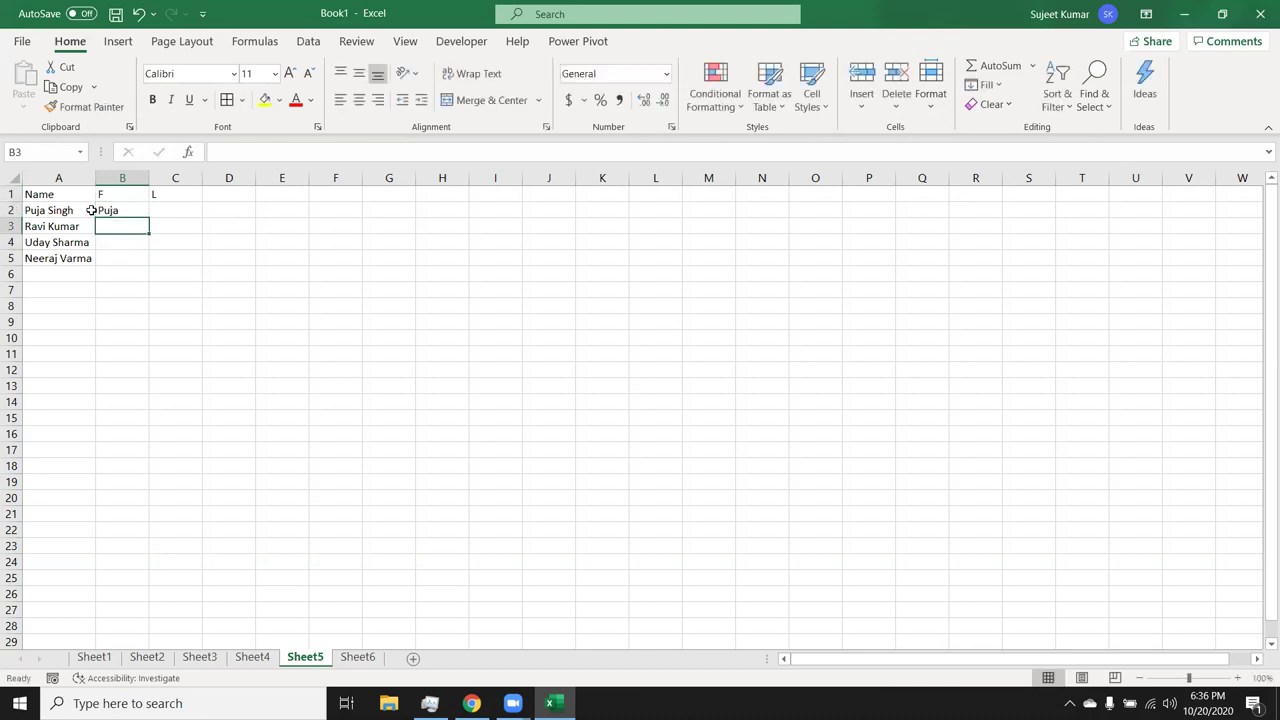
pyautogui.press('Up')
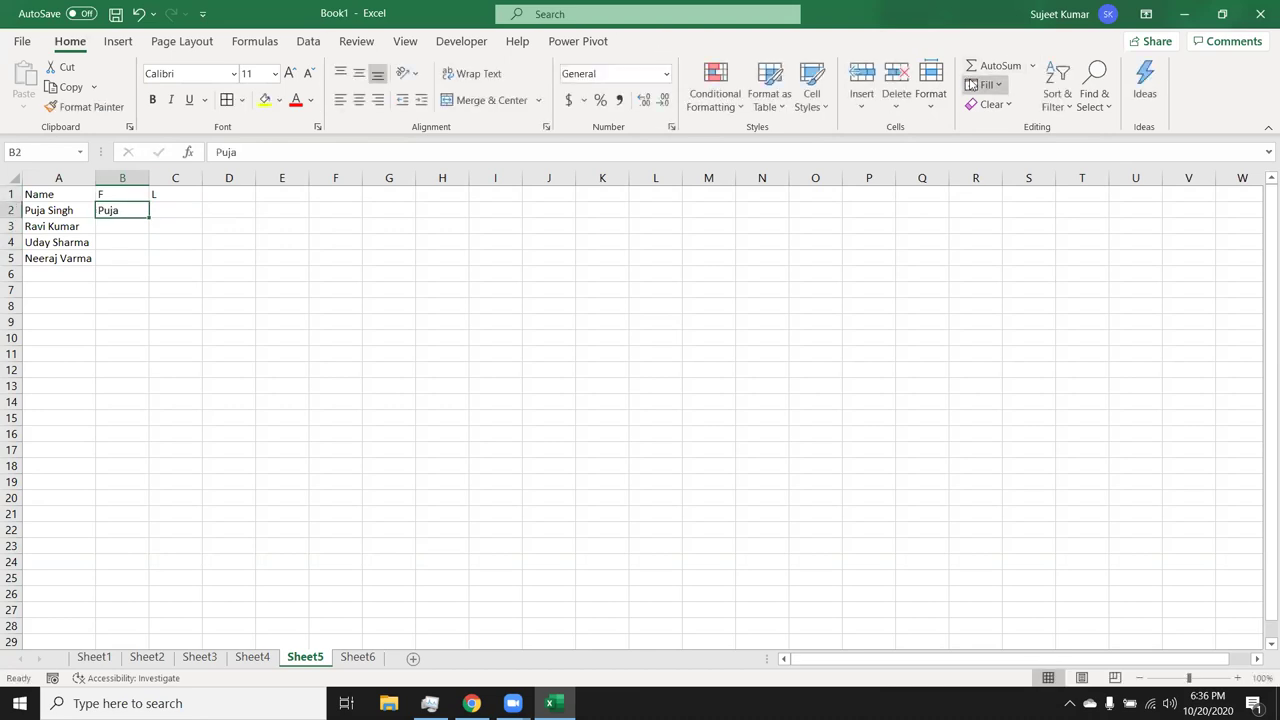
pyautogui.click(971, 85)
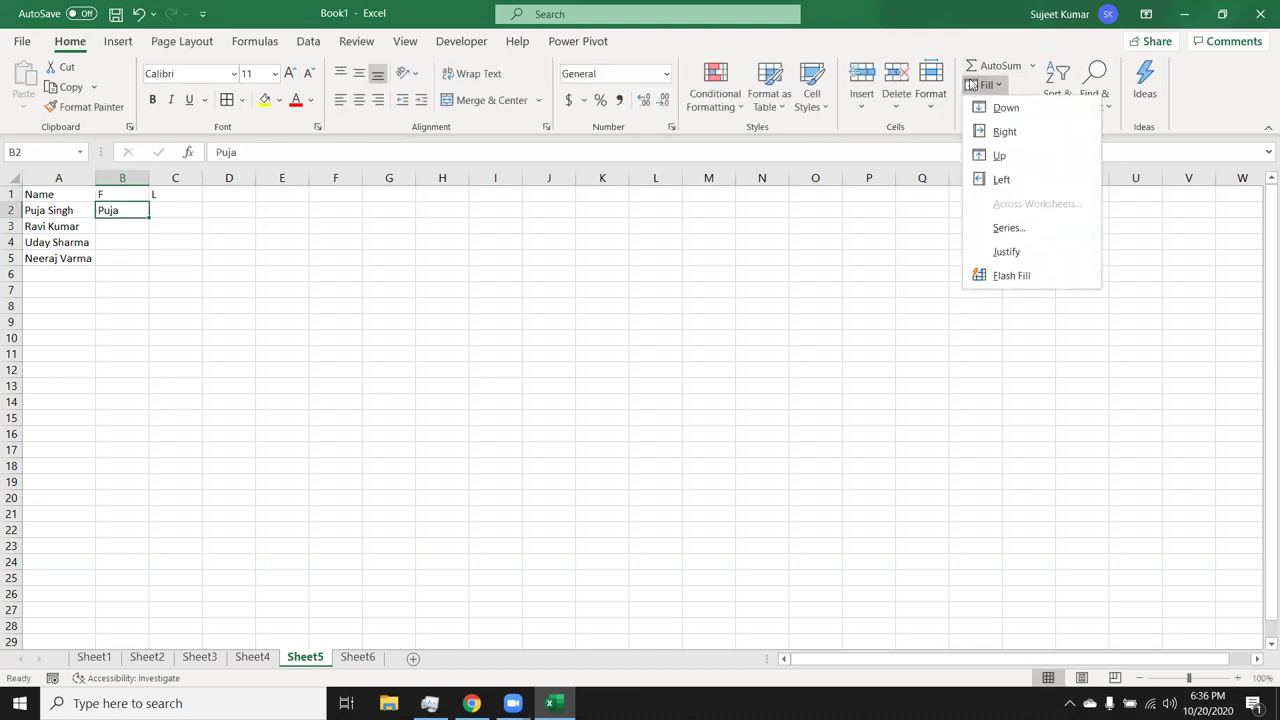
pyautogui.click(1021, 279)
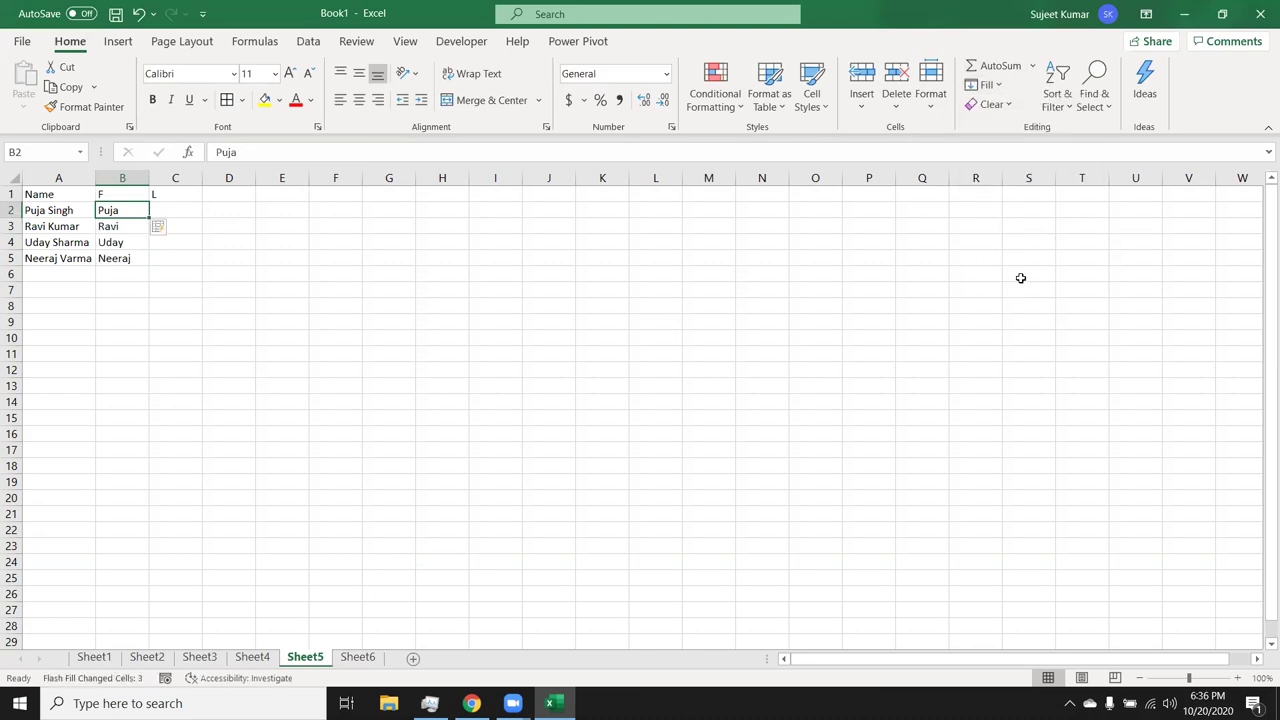
pyautogui.click(186, 206)
# Correct C2 to the first person's surname and Flash Fill the remaining surnames down C2:C5.
pyautogui.write('K')
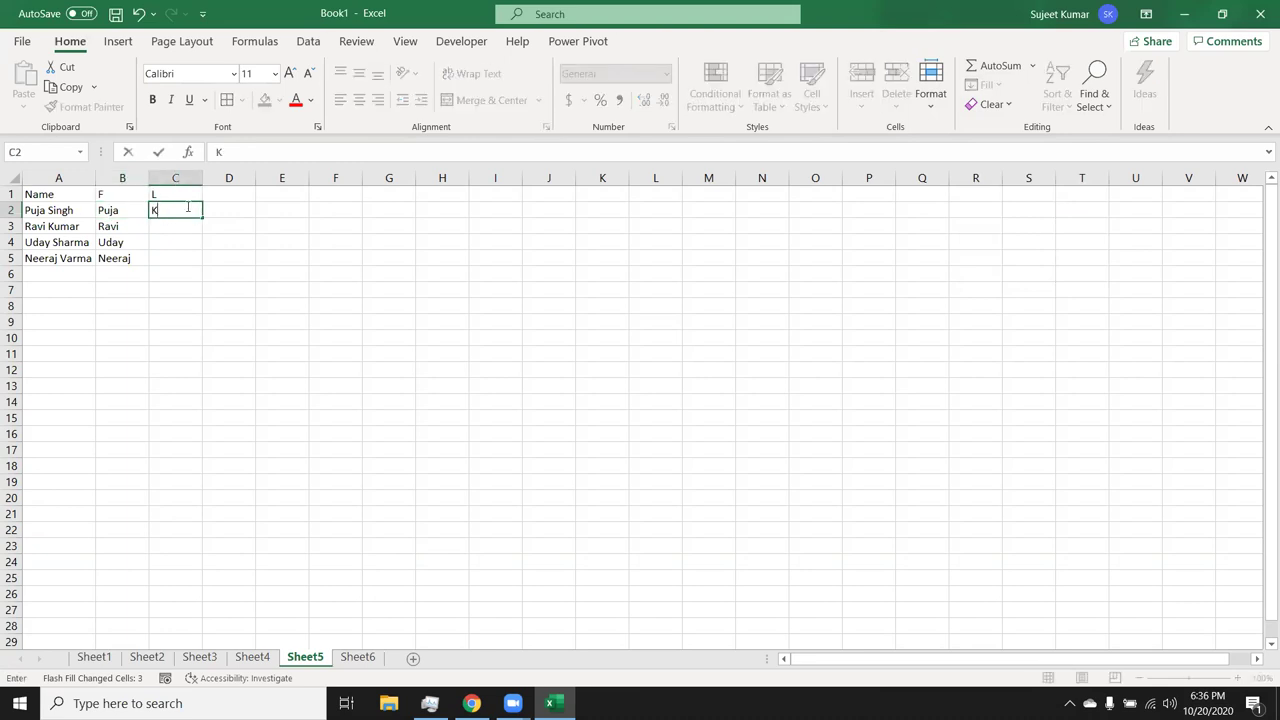
pyautogui.write('avita')
pyautogui.press('BackSpace')
pyautogui.press('BackSpace')
pyautogui.press('BackSpace')
pyautogui.press('BackSpace')
pyautogui.press('BackSpace')
pyautogui.press('BackSpace')
pyautogui.write('Singh')
pyautogui.press('Return')
pyautogui.click(188, 210)
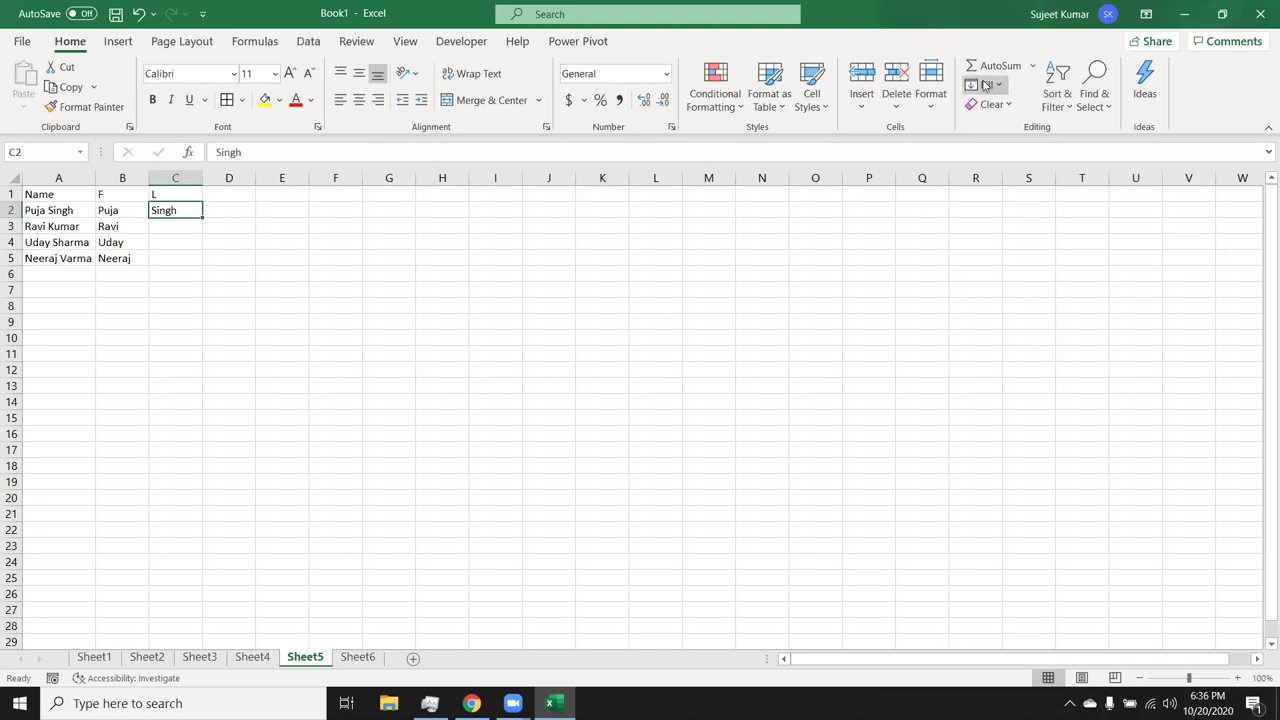
pyautogui.click(987, 85)
pyautogui.click(1016, 275)
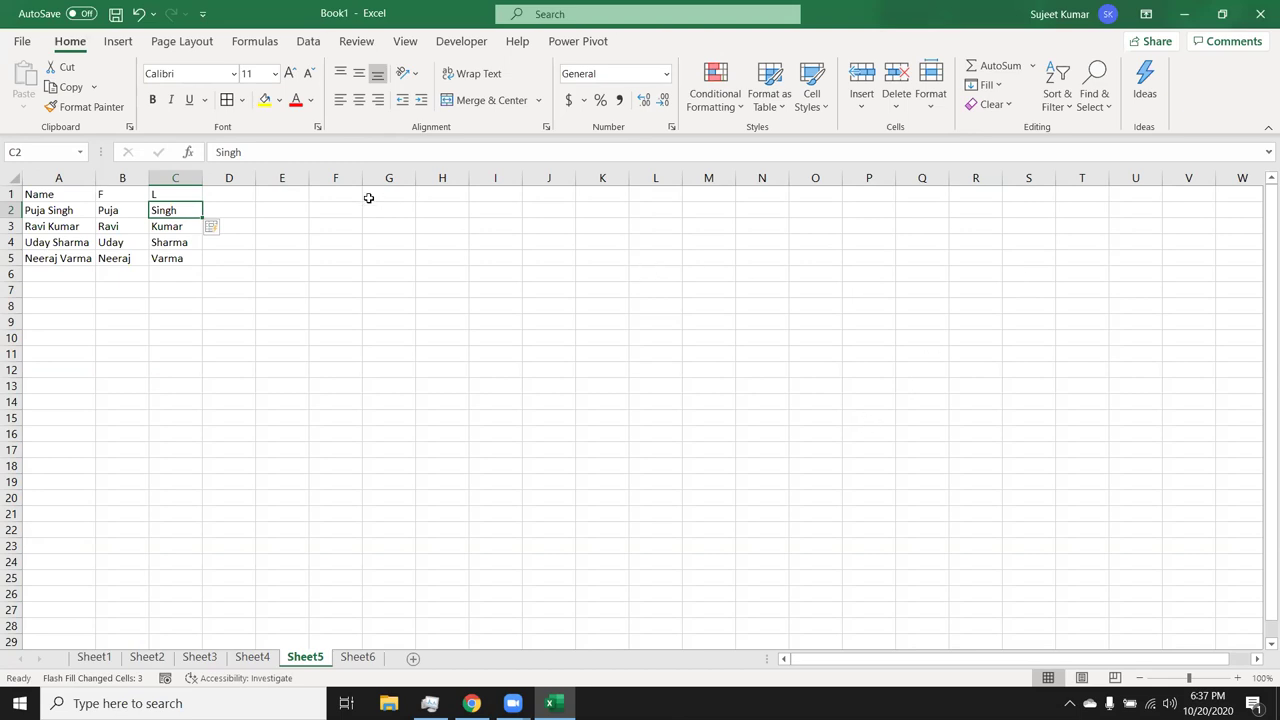
# Review the filled surnames in column C, then enter the header Date in G1.
pyautogui.click(178, 240)
pyautogui.click(172, 257)
pyautogui.click(176, 228)
pyautogui.click(176, 210)
pyautogui.click(382, 191)
pyautogui.write('Date')
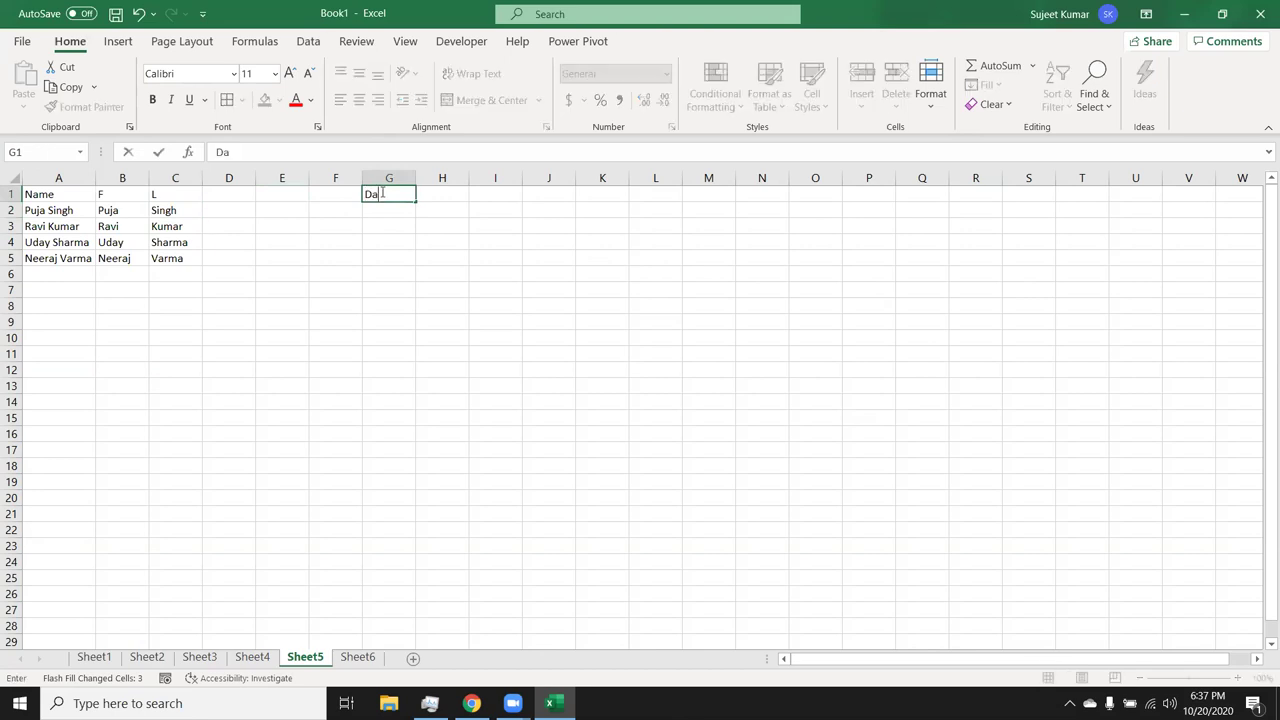
pyautogui.press('Return')
# Enter 7/1 in G2 and drag it down to fill 1-Jul through 5-Jul in G2:G6.
pyautogui.write('7')
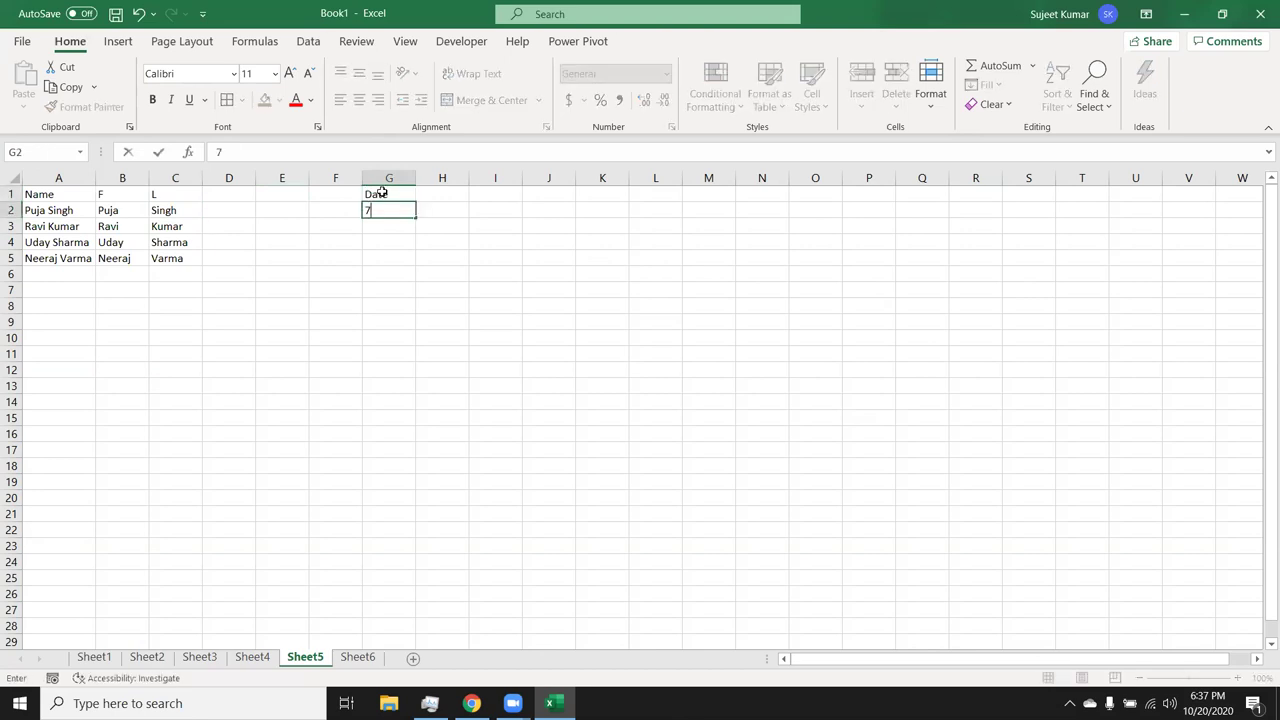
pyautogui.write('.25')
pyautogui.press('BackSpace')
pyautogui.press('BackSpace')
pyautogui.press('BackSpace')
pyautogui.write('/1')
pyautogui.press('Return')
pyautogui.click(408, 209)
pyautogui.moveTo(415, 218); pyautogui.dragTo(408, 282)
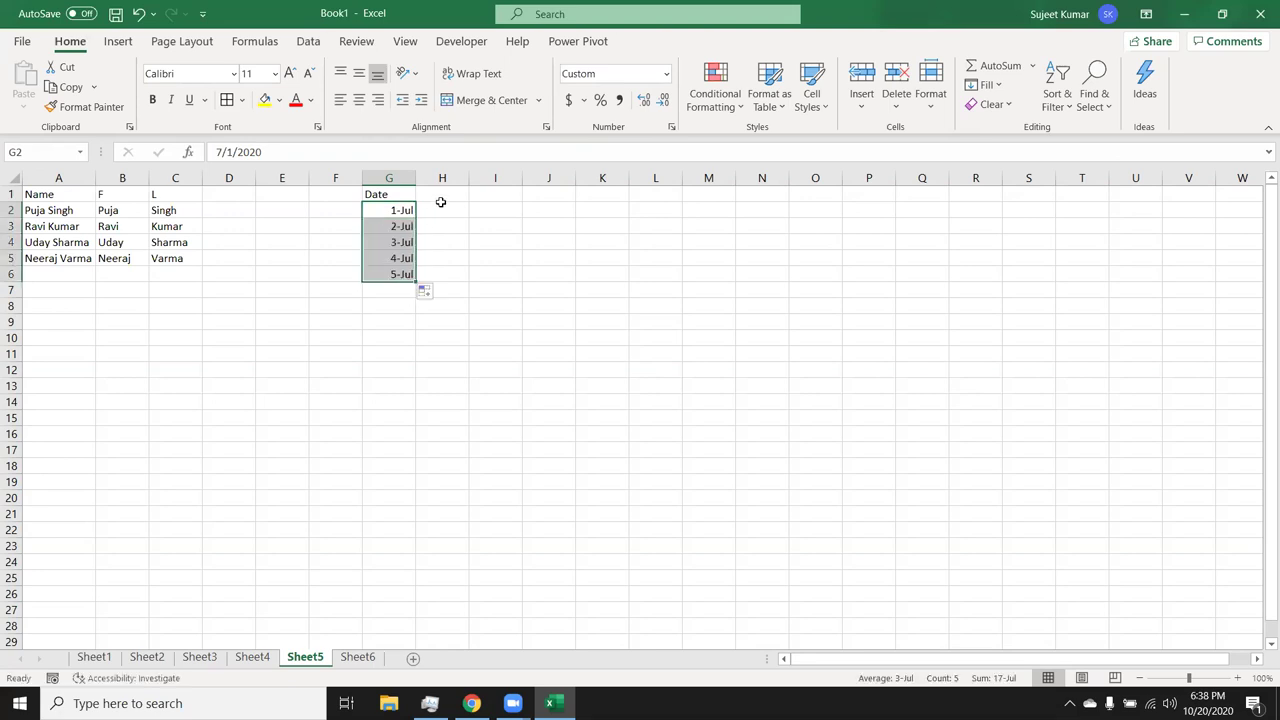
pyautogui.click(442, 196)
# Head H1 Month, enter Jul in H2, and Flash Fill Jul beside every date down H2:H6.
pyautogui.write('Month')
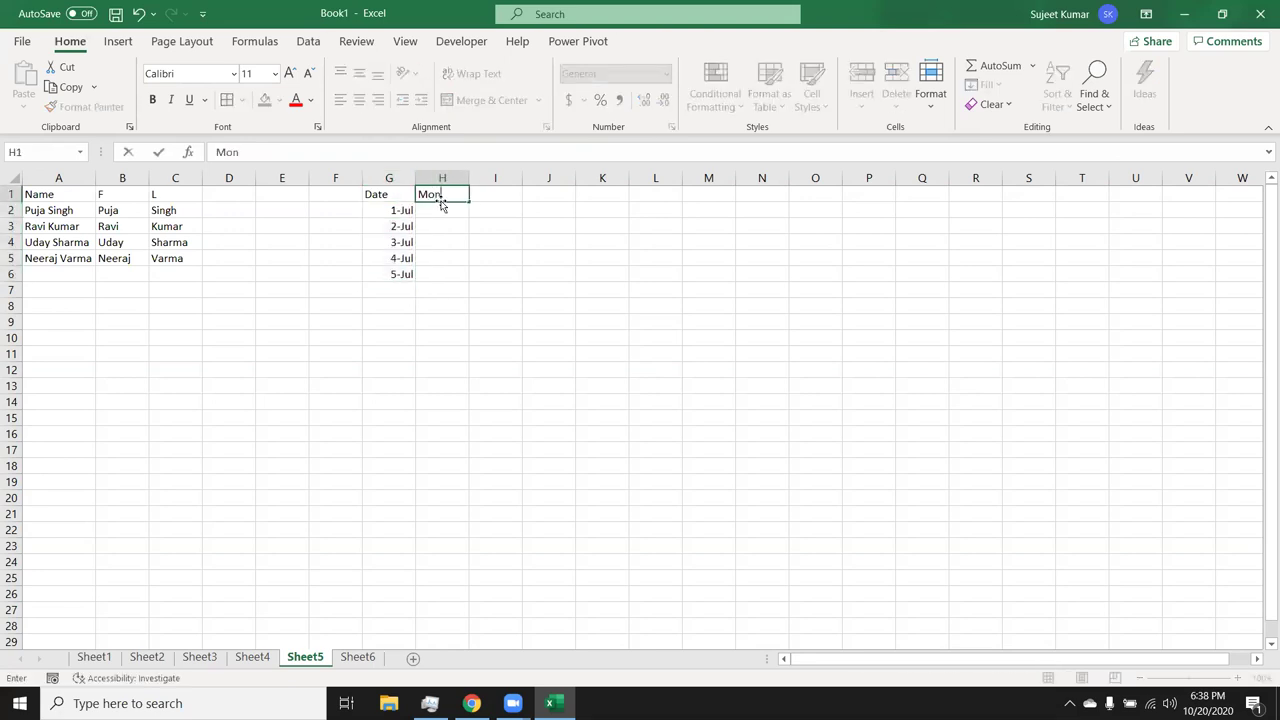
pyautogui.press('Return')
pyautogui.write('Jul')
pyautogui.press('Return')
pyautogui.click(442, 208)
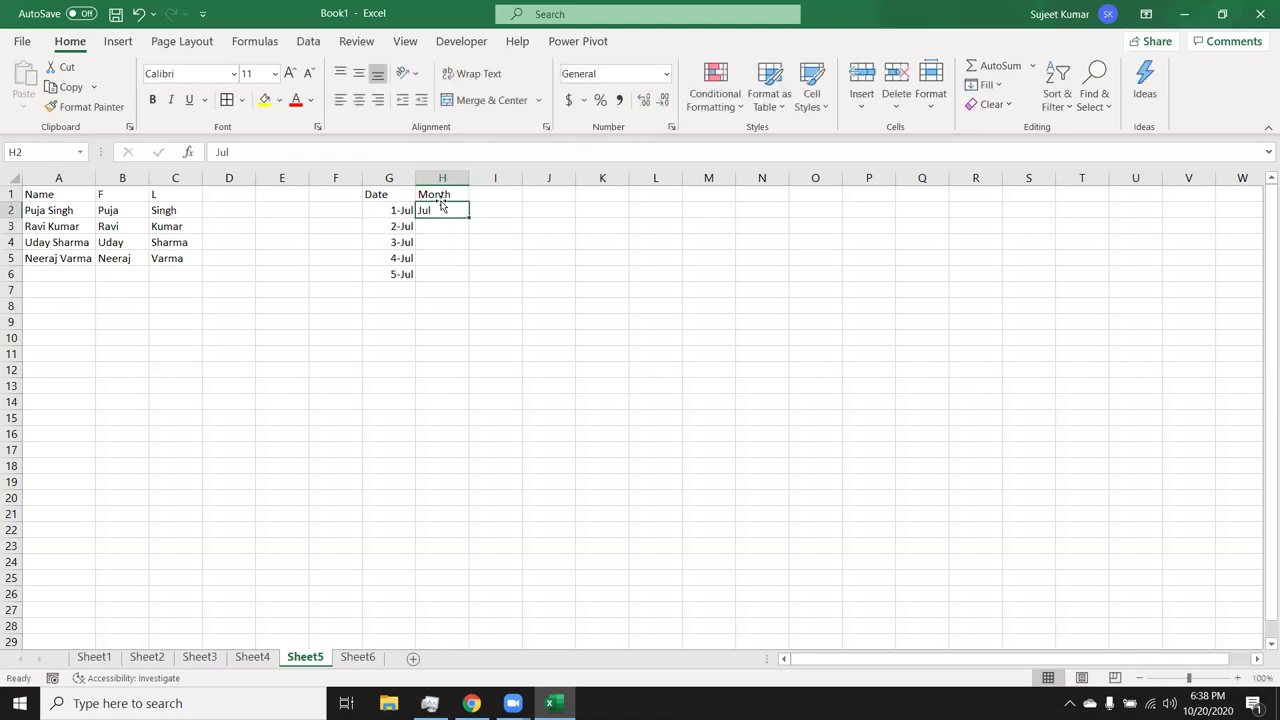
pyautogui.click(985, 85)
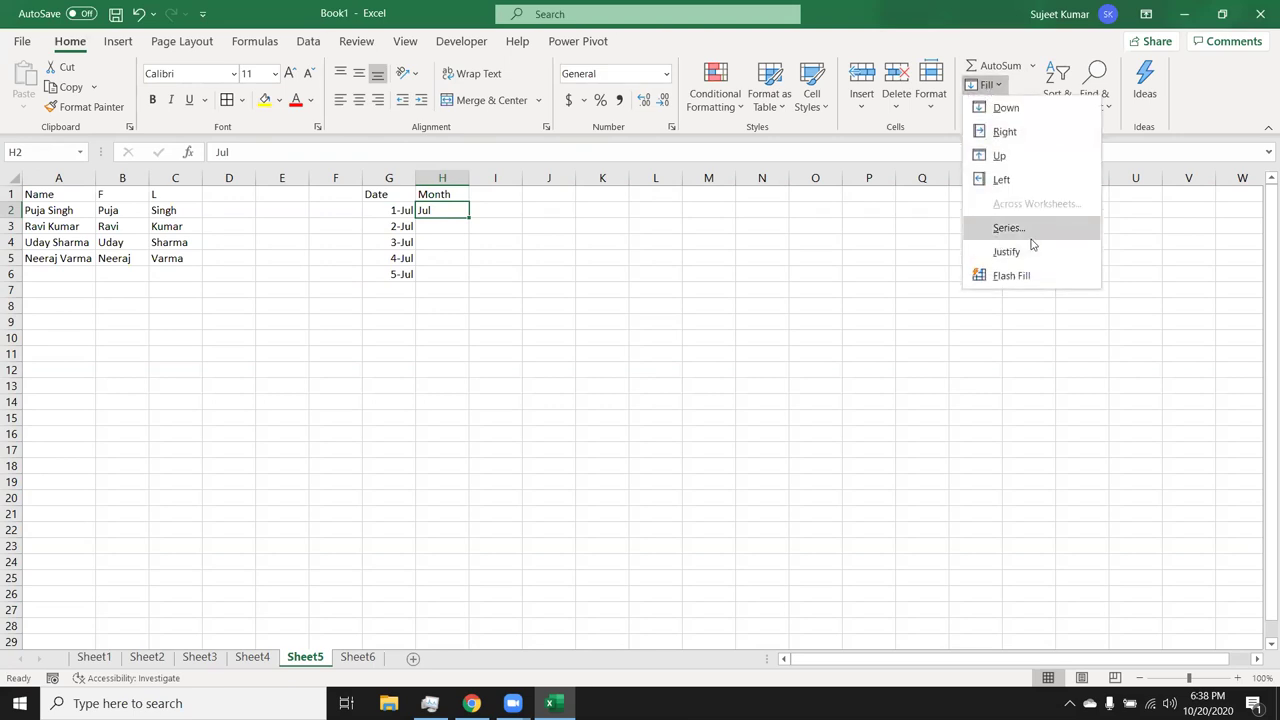
pyautogui.click(1012, 275)
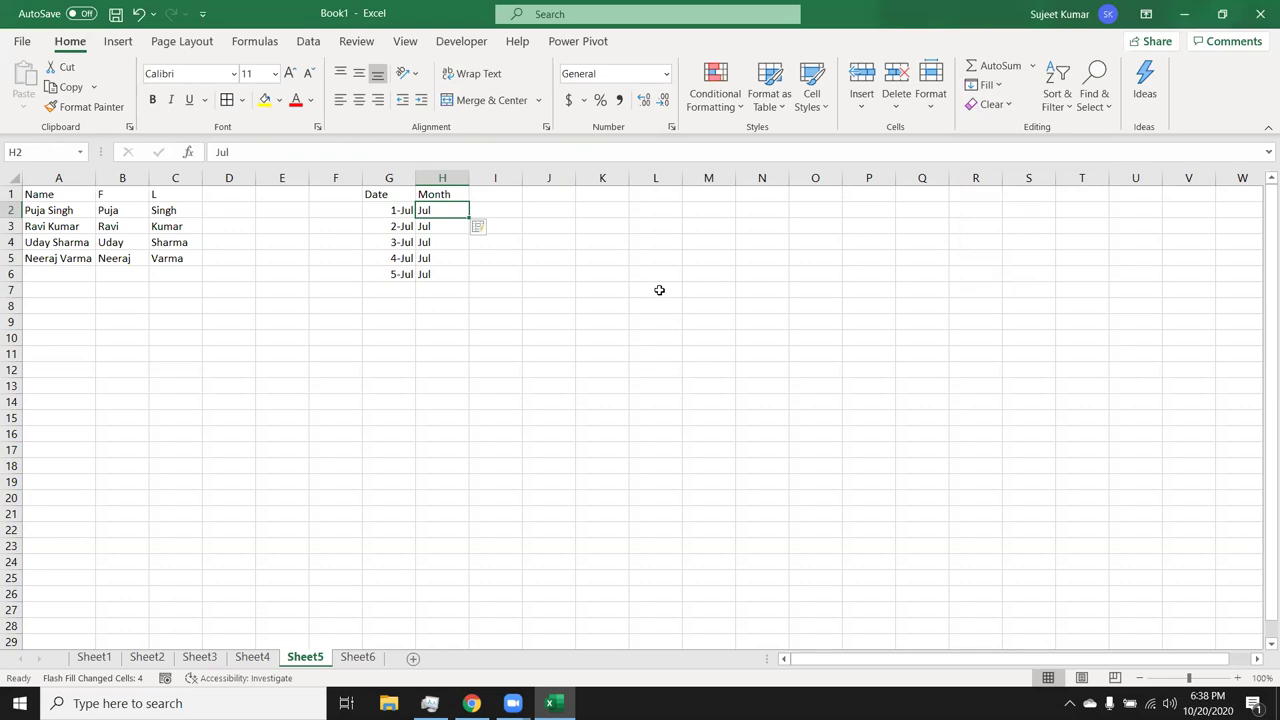
pyautogui.press('Up')
pyautogui.press('Right')
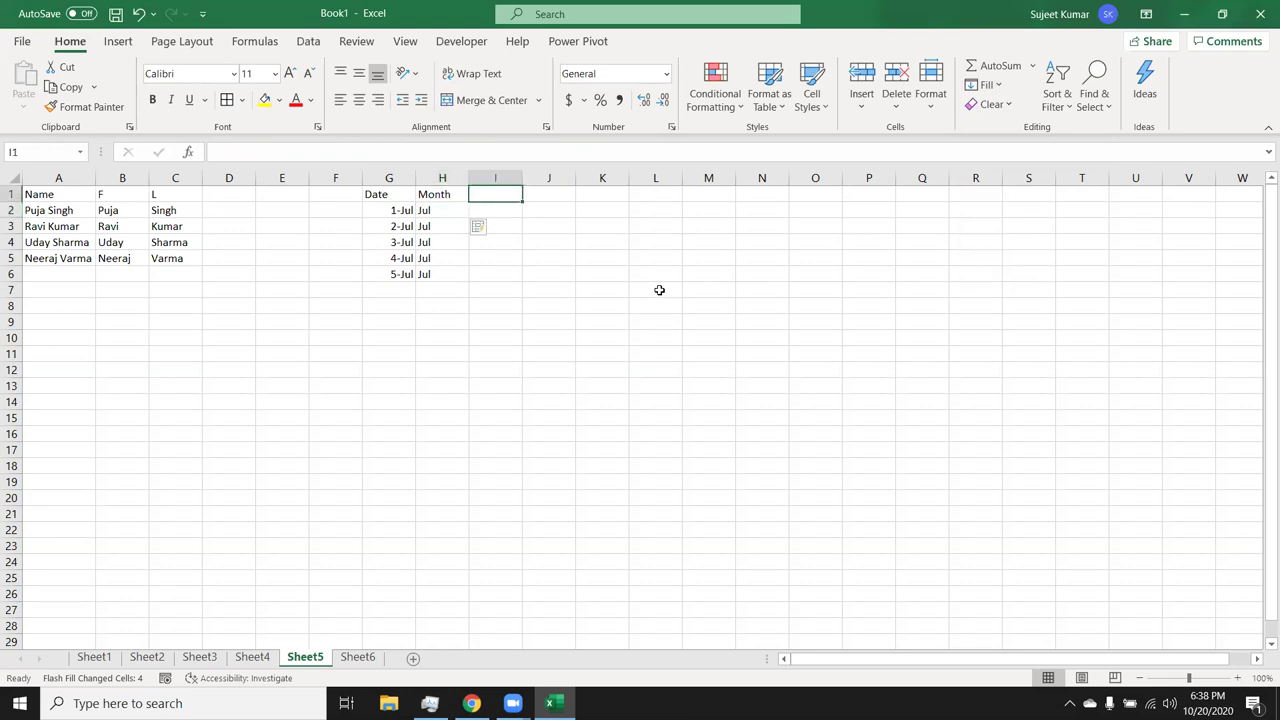
# Enter 25.36, 52.12, 32.36 and 52.12 into J1:J4.
pyautogui.press('Right')
pyautogui.write('52')
pyautogui.press('Return')
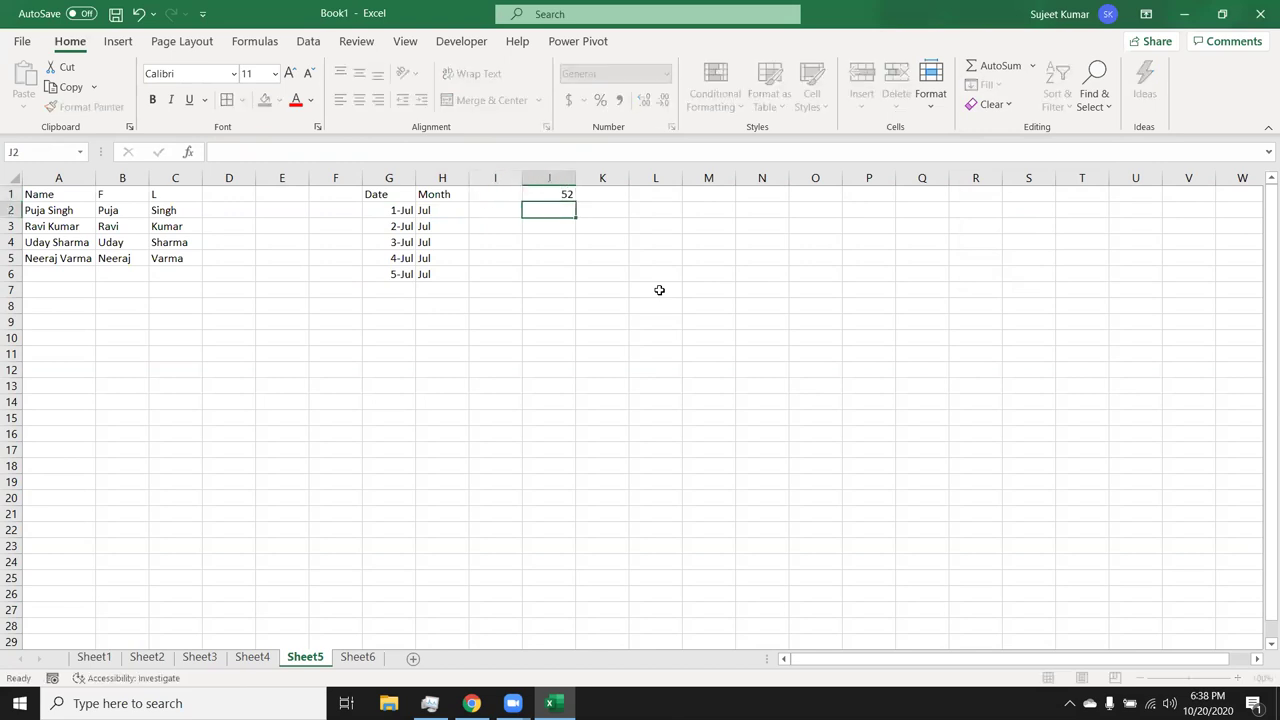
pyautogui.press('Up')
pyautogui.write('25.36')
pyautogui.press('Return')
pyautogui.write('52.12')
pyautogui.press('Return')
pyautogui.write('32.36')
pyautogui.press('Return')
pyautogui.write('52.12')
pyautogui.press('Return')
# Type 0.36 in K1 as an example and Flash Fill the decimal parts down K1:K4.
pyautogui.press('Up')
pyautogui.press('Up')
pyautogui.press('Up')
pyautogui.press('Up')
pyautogui.press('Right')
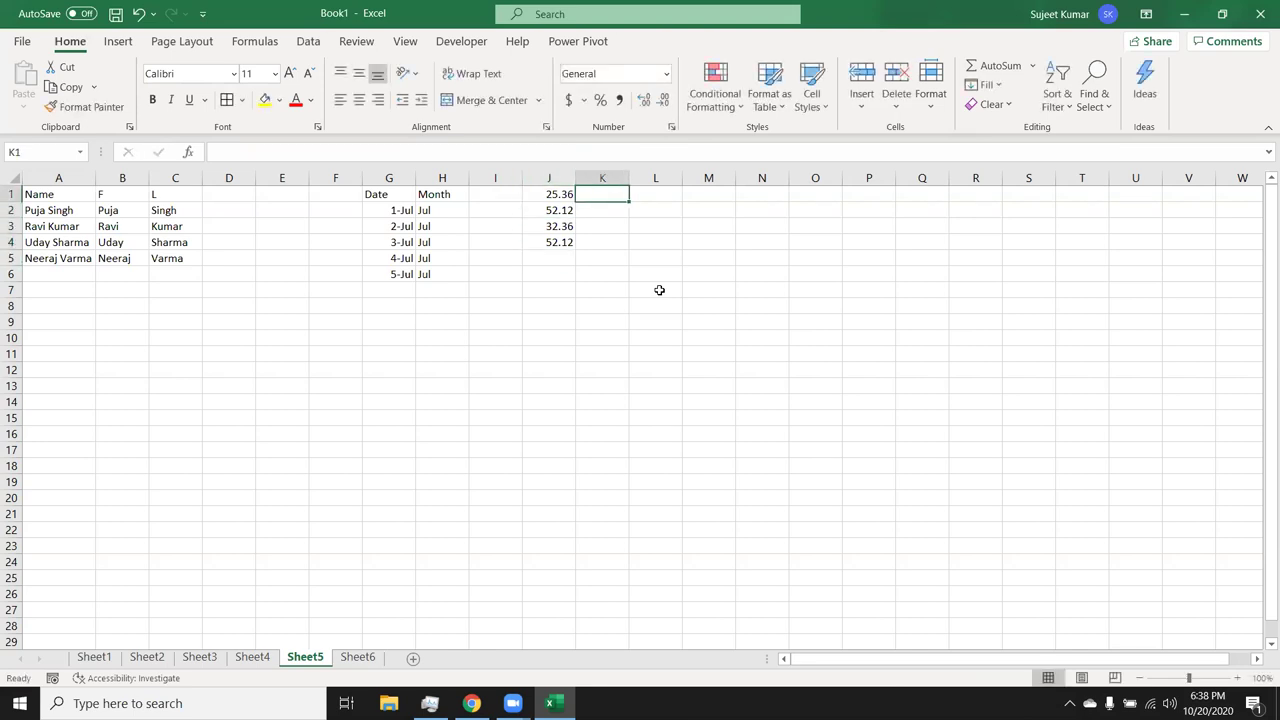
pyautogui.write('0.36')
pyautogui.press('Return')
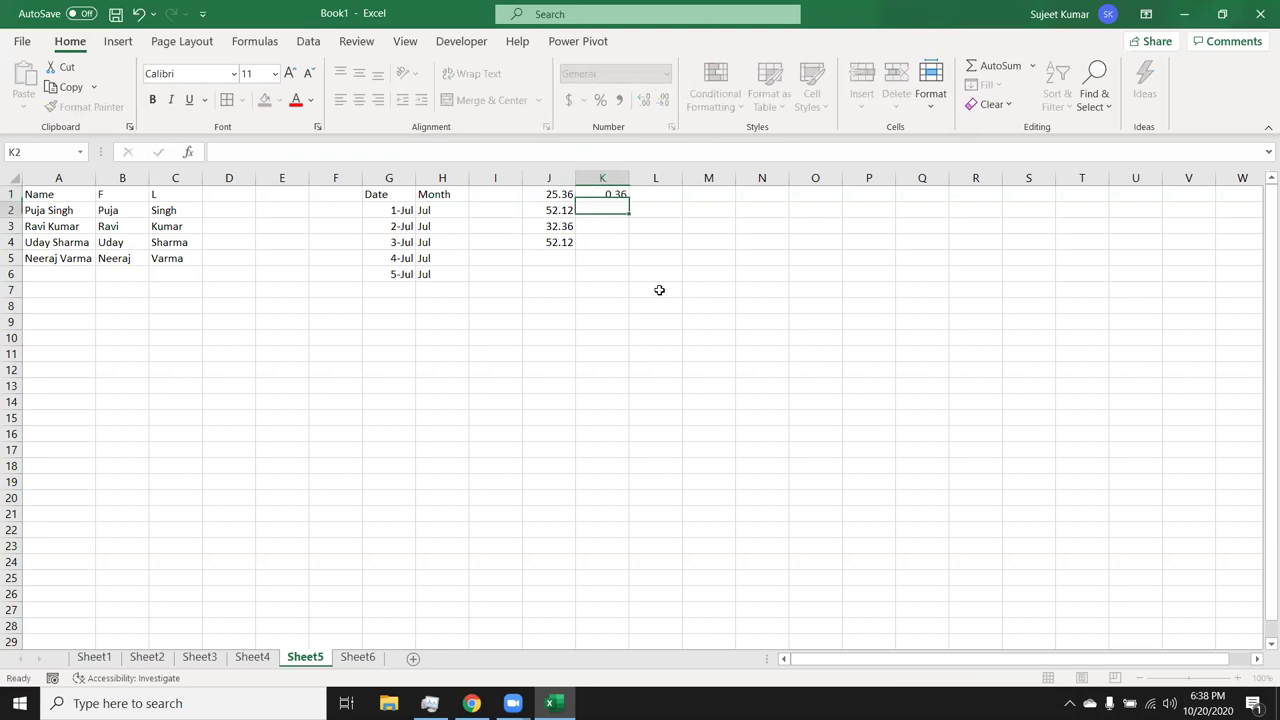
pyautogui.press('Up')
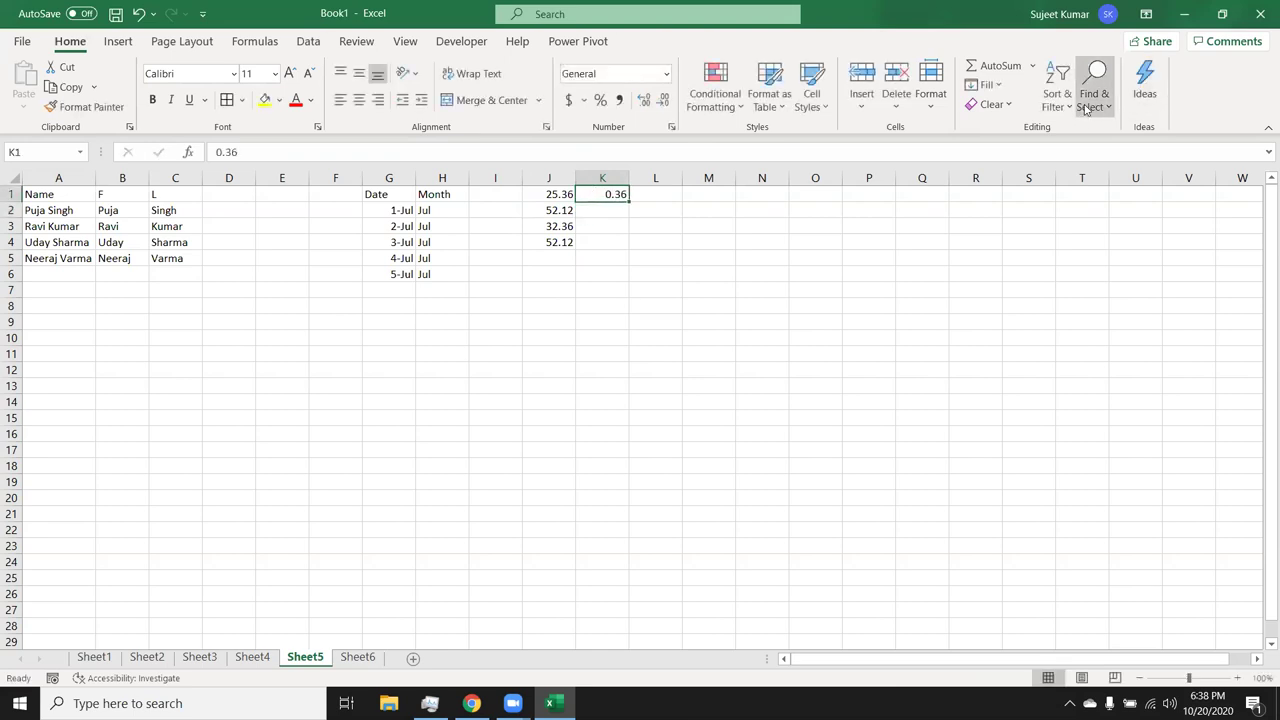
pyautogui.click(995, 88)
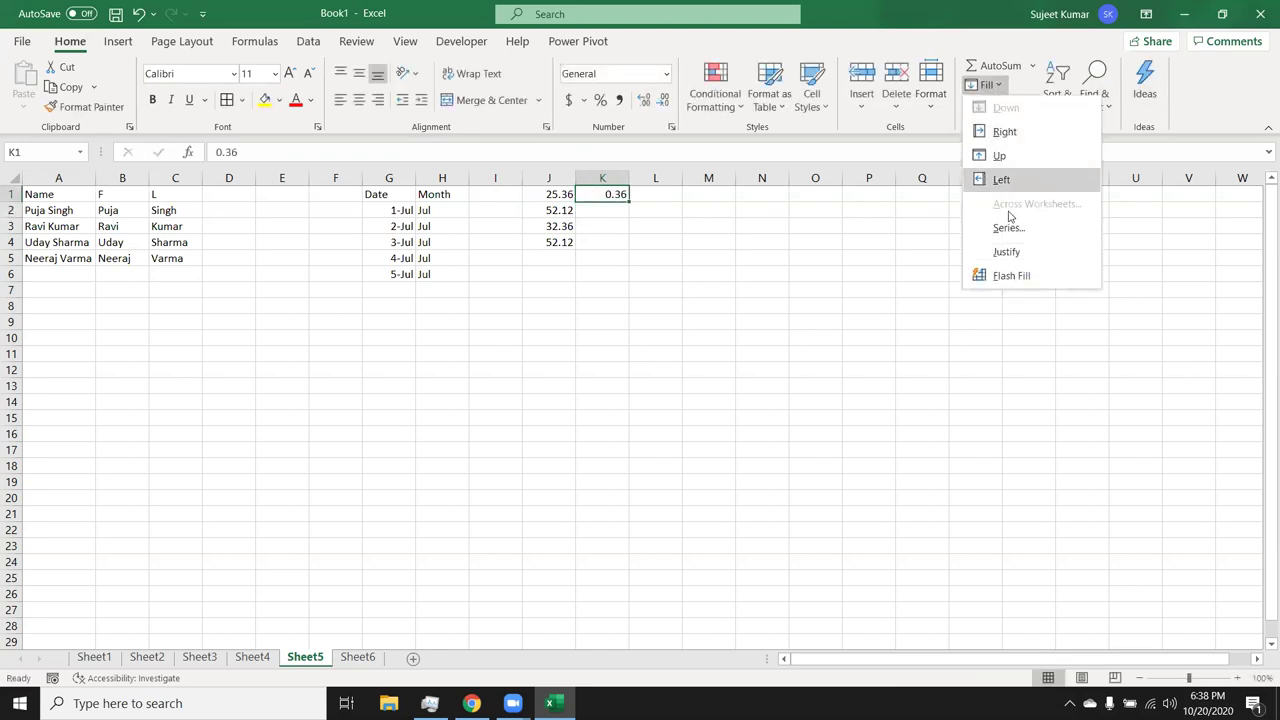
pyautogui.click(1004, 277)
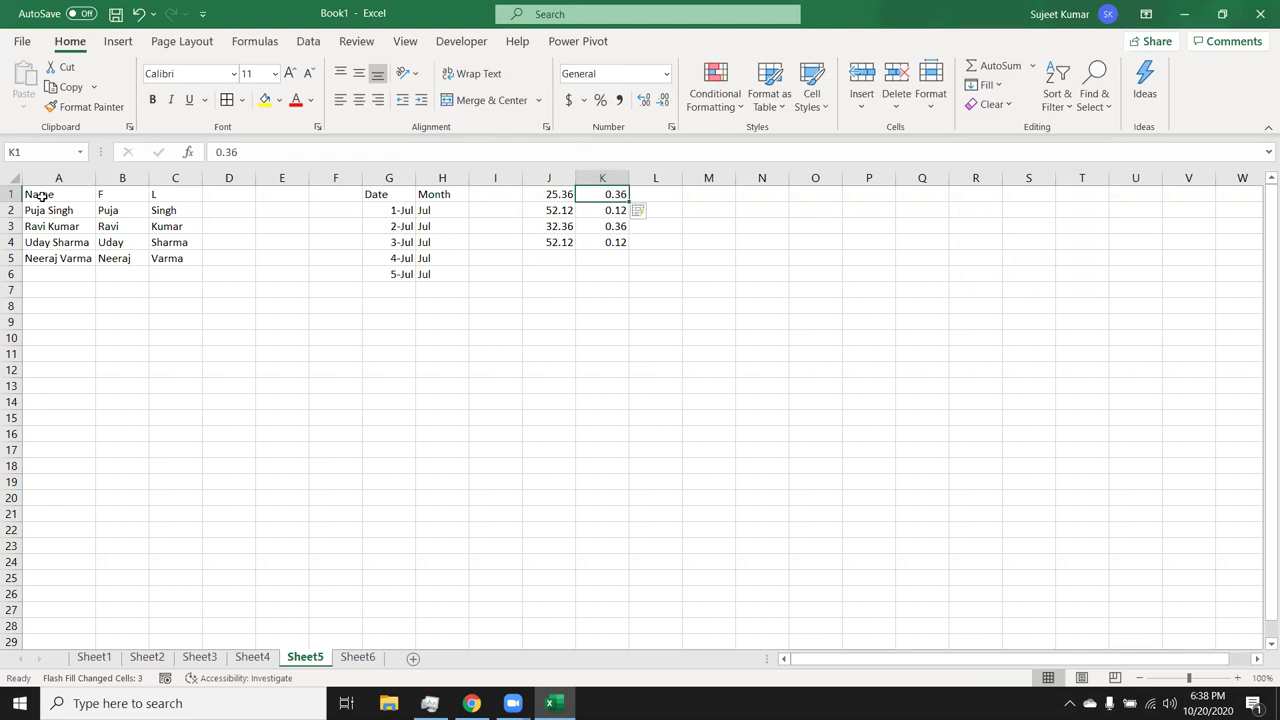
# Fill the name table A1:C5 yellow and delete the Date and Month columns with Ctrl+-.
pyautogui.moveTo(57, 196); pyautogui.dragTo(157, 259)
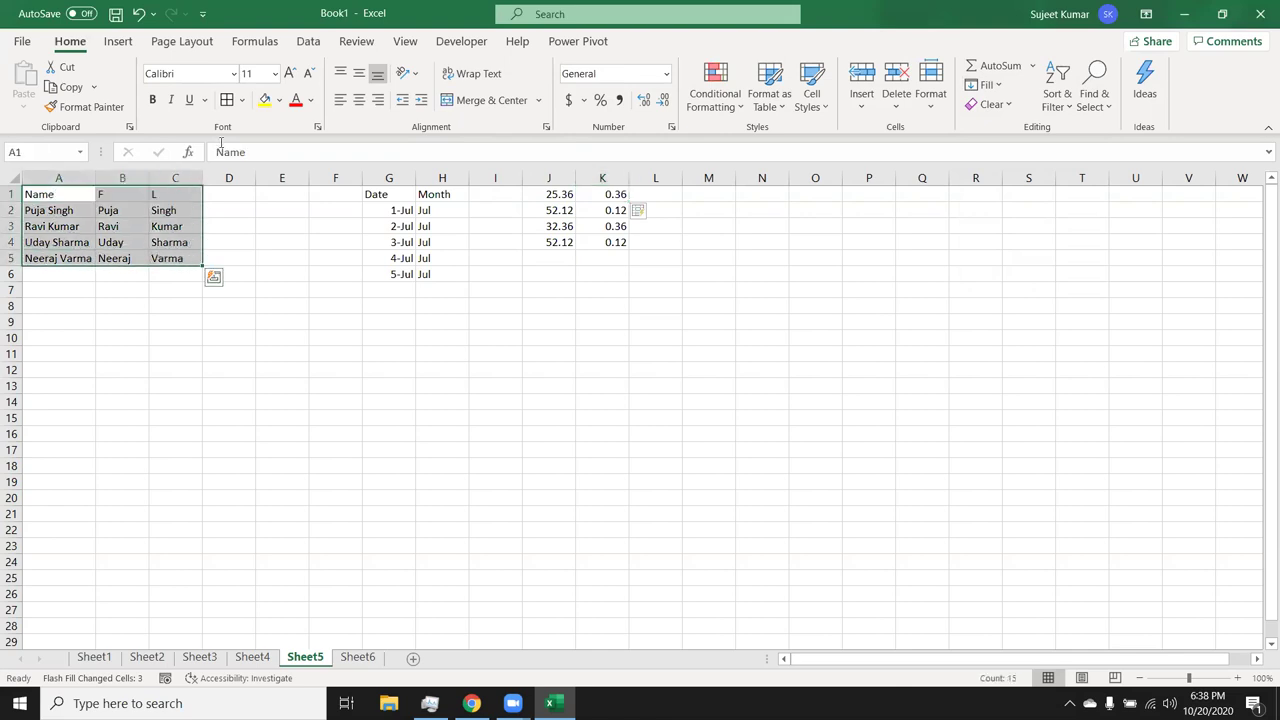
pyautogui.click(264, 103)
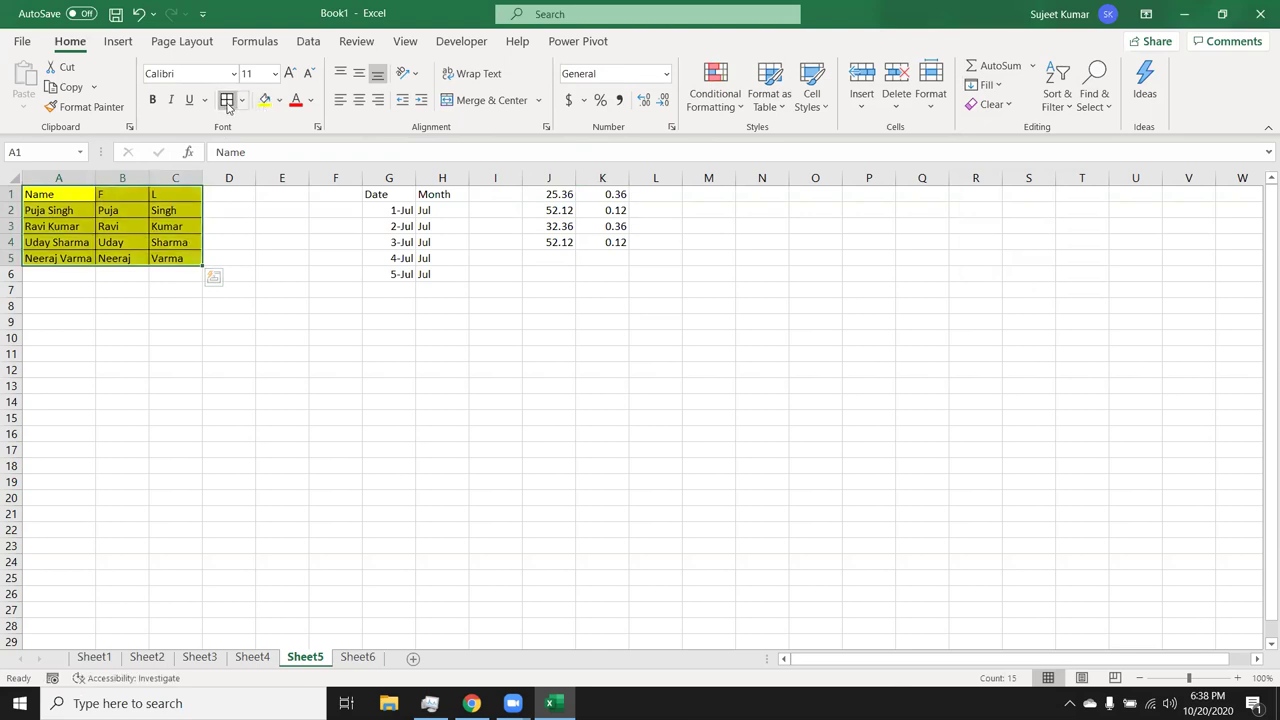
pyautogui.moveTo(392, 178); pyautogui.dragTo(453, 181)
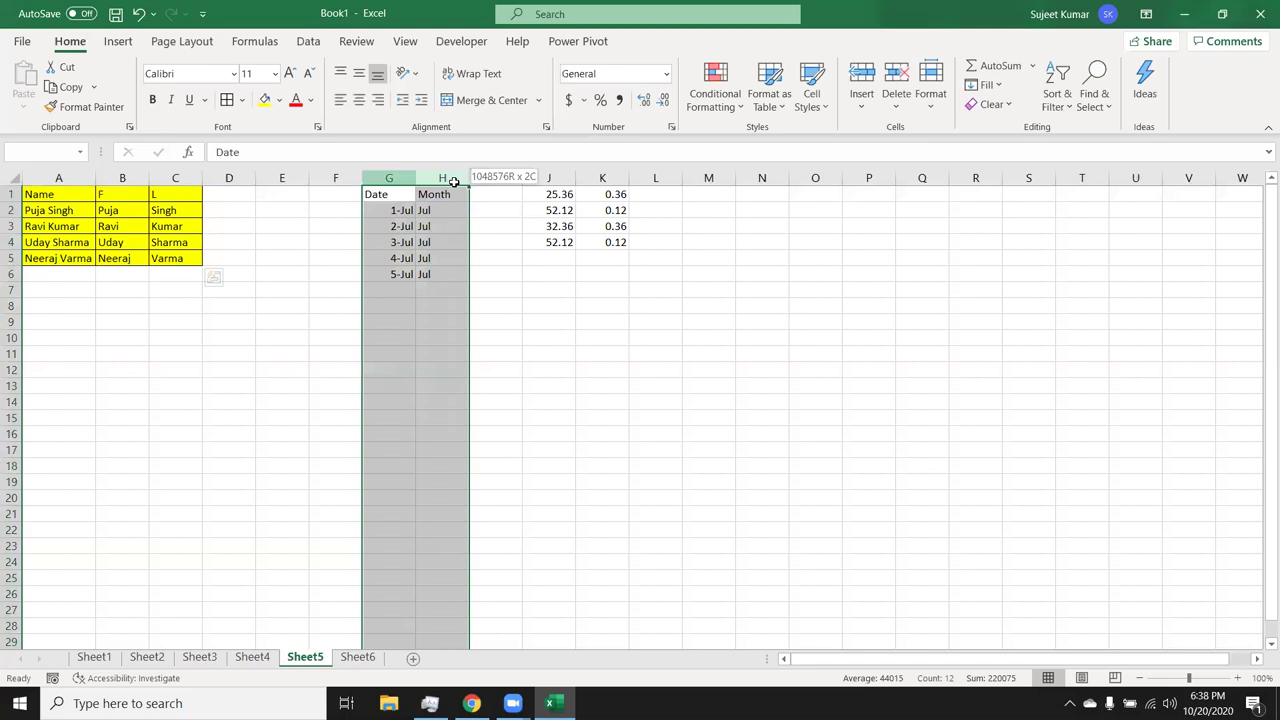
pyautogui.hotkey('ctrl', '-')
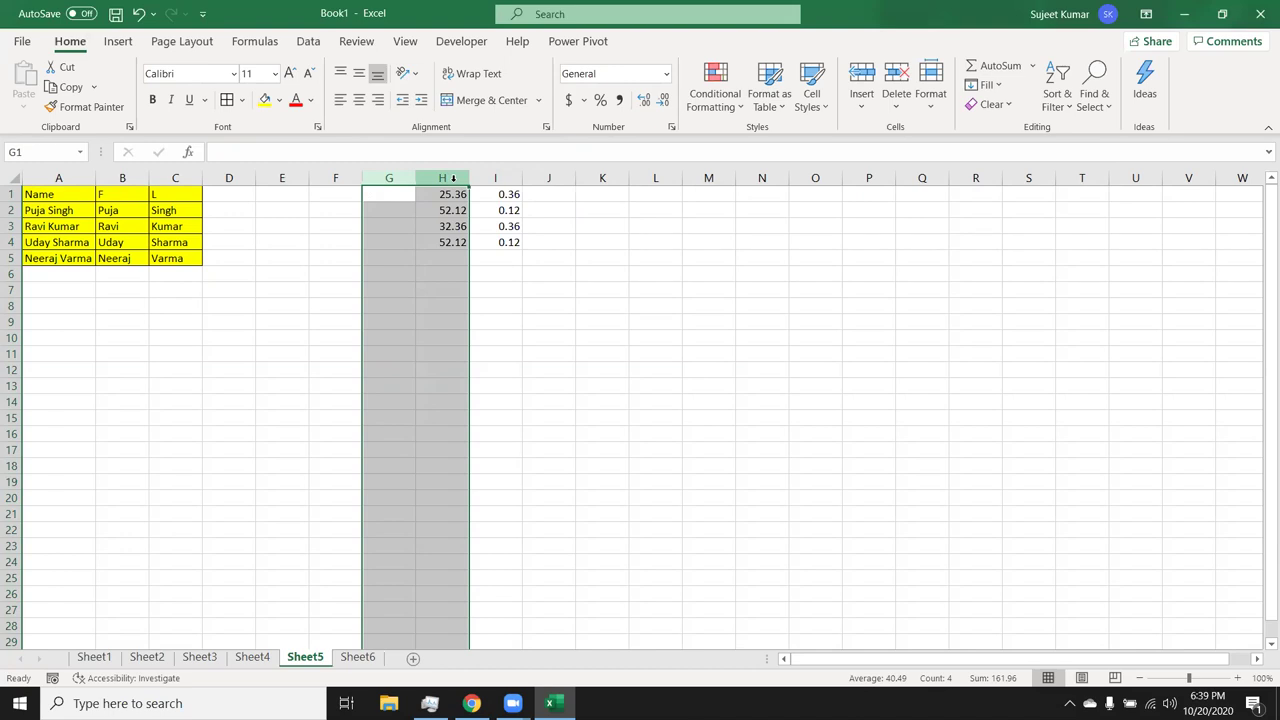
# Select the whole of column A.
pyautogui.moveTo(140, 190); pyautogui.dragTo(42, 196)
pyautogui.click(46, 196)
pyautogui.hotkey('ctrl', 'space')
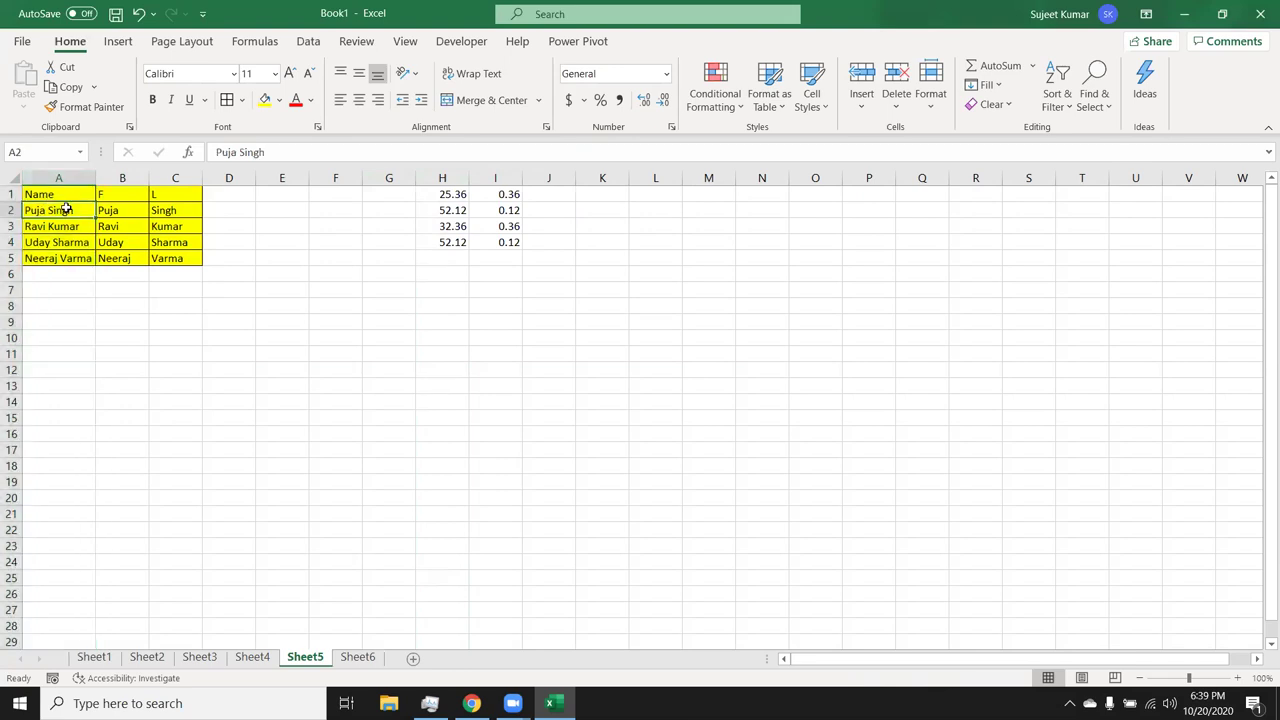
pyautogui.moveTo(62, 208); pyautogui.dragTo(168, 257)
pyautogui.click(80, 194)
pyautogui.moveTo(108, 209); pyautogui.dragTo(165, 258)
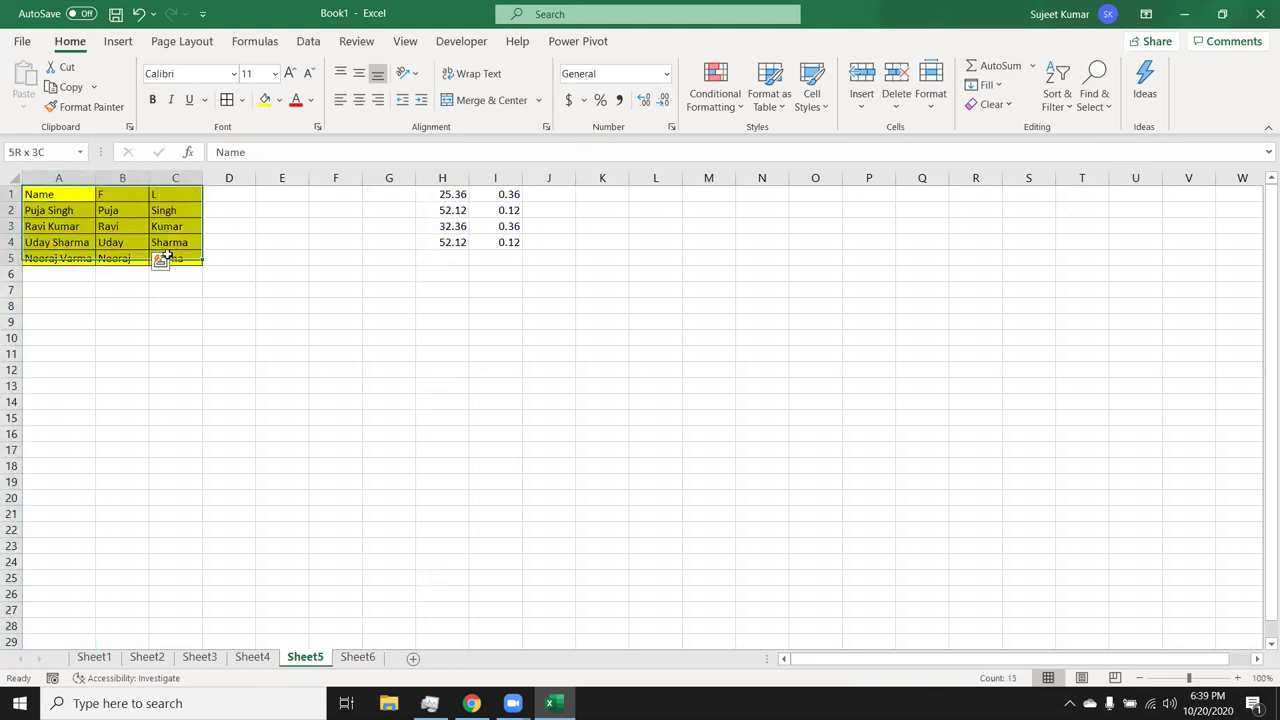
pyautogui.click(993, 105)
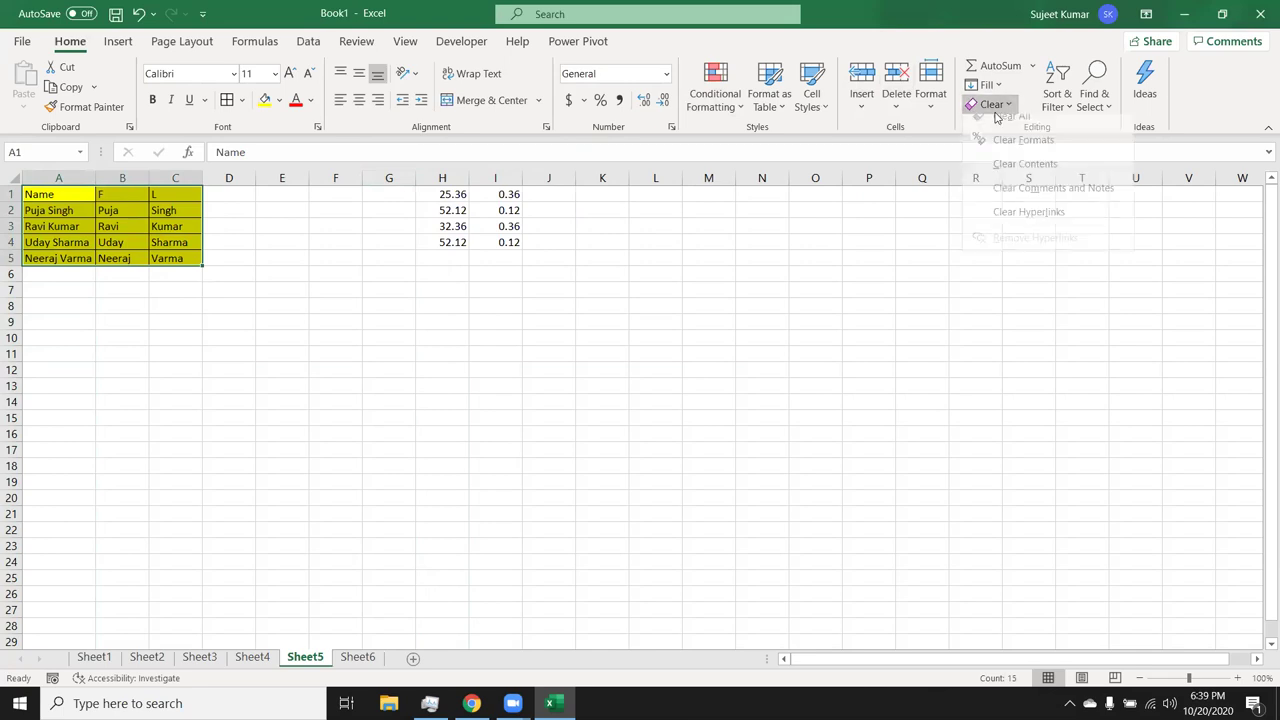
pyautogui.click(1018, 136)
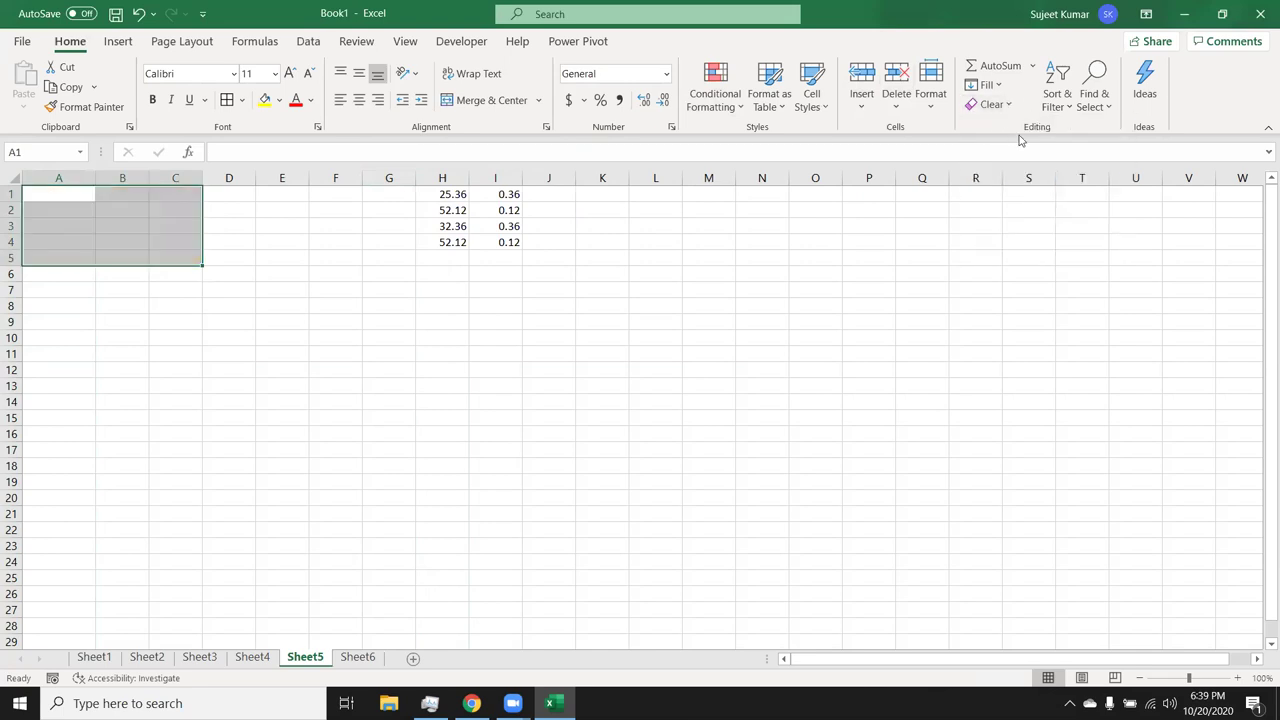
pyautogui.hotkey('ctrl', 'z')
pyautogui.click(1015, 102)
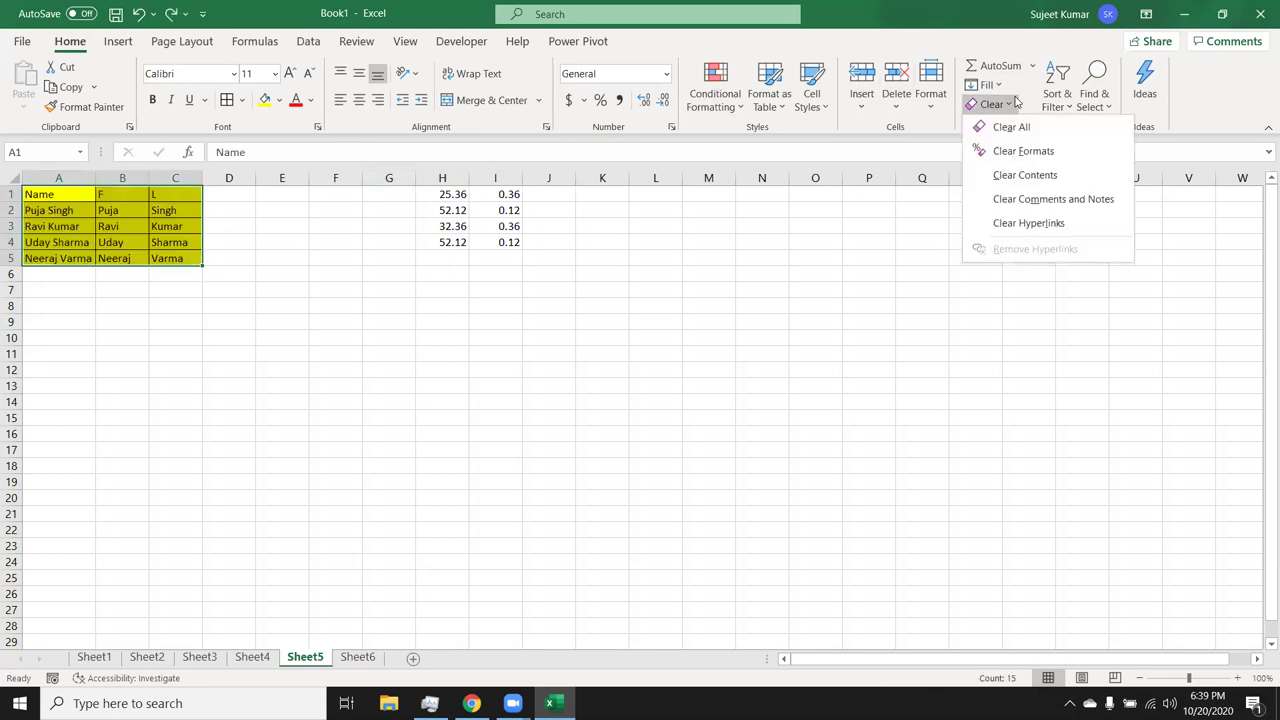
pyautogui.click(1021, 151)
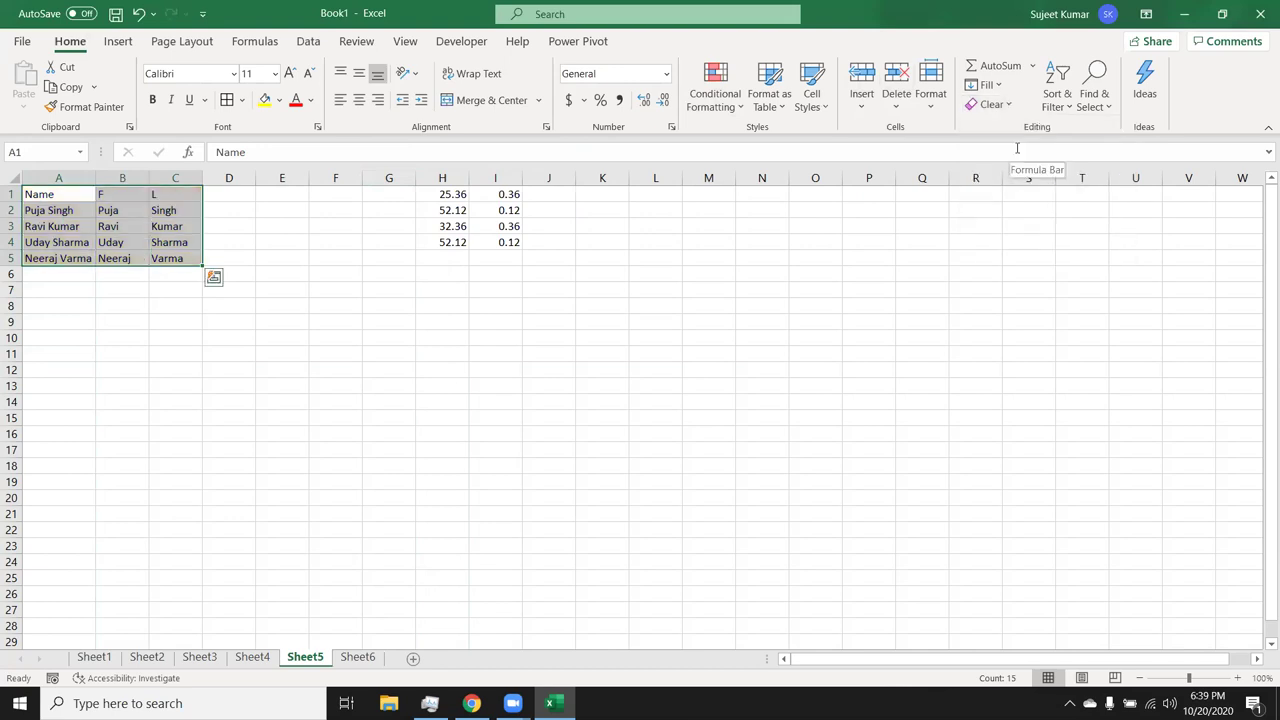
pyautogui.hotkey('ctrl', 'z')
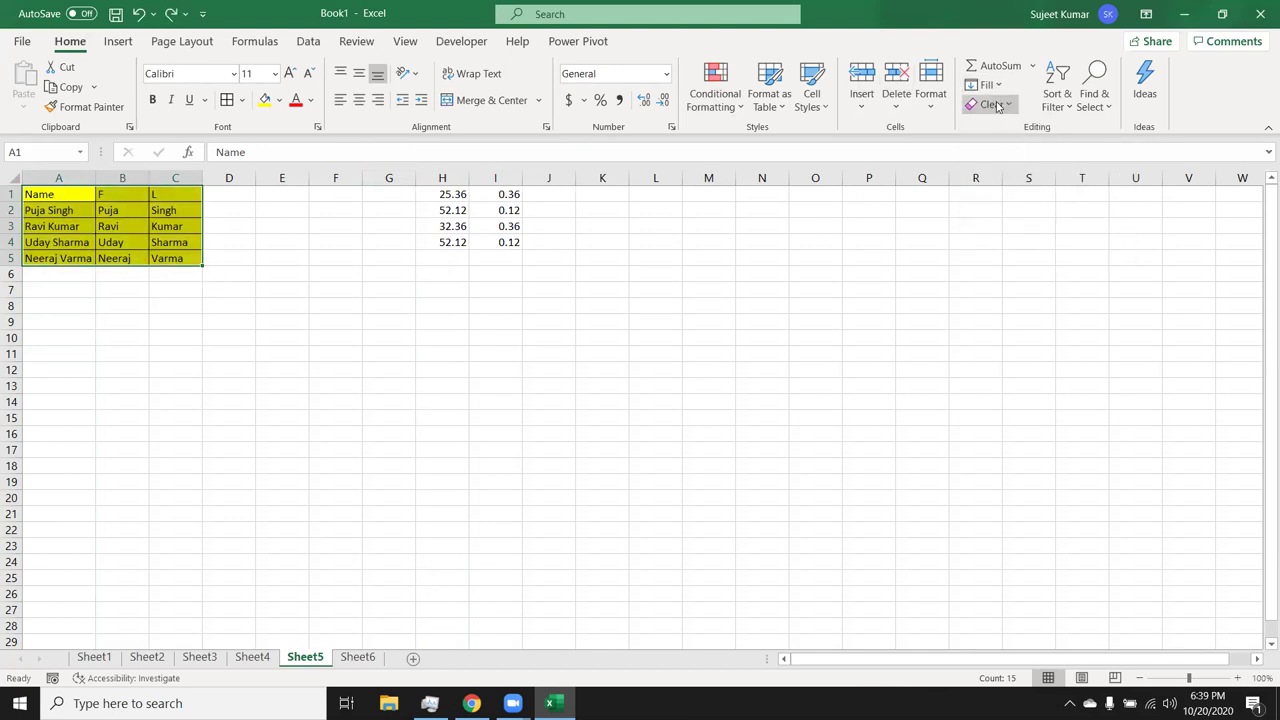
pyautogui.click(998, 105)
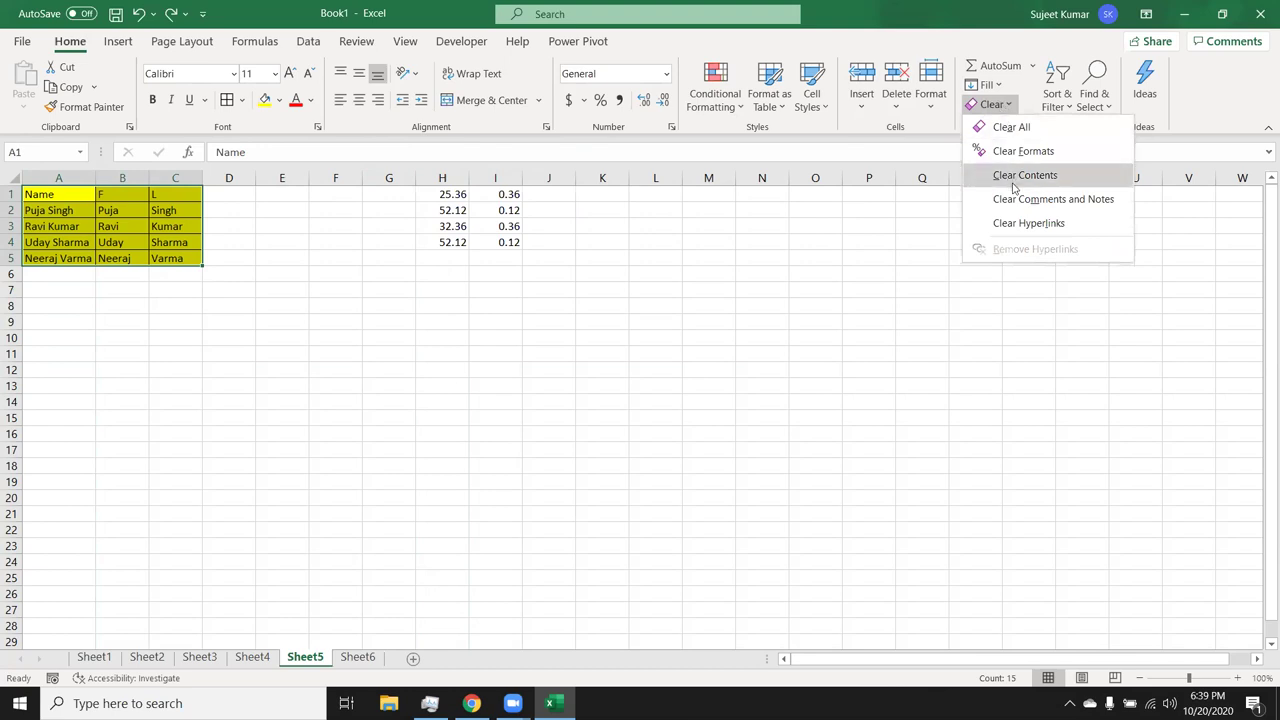
pyautogui.click(1016, 180)
pyautogui.hotkey('ctrl', 'z')
pyautogui.click(998, 105)
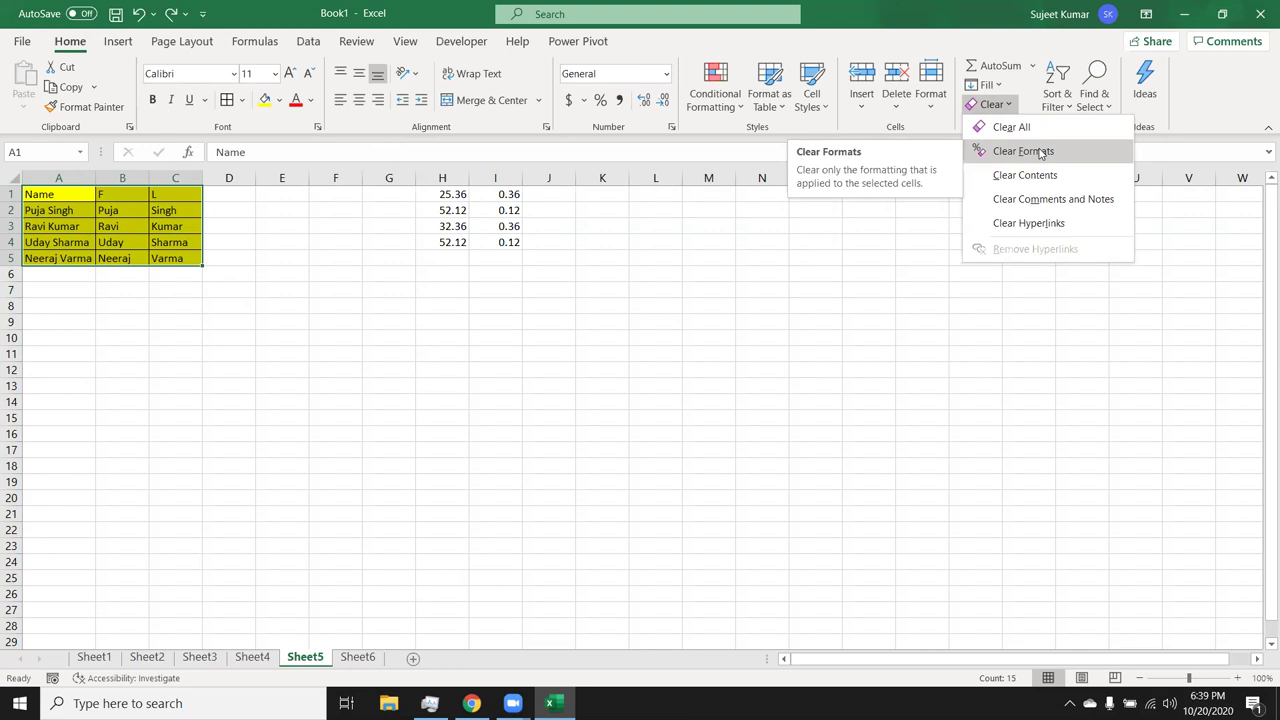
pyautogui.click(675, 206)
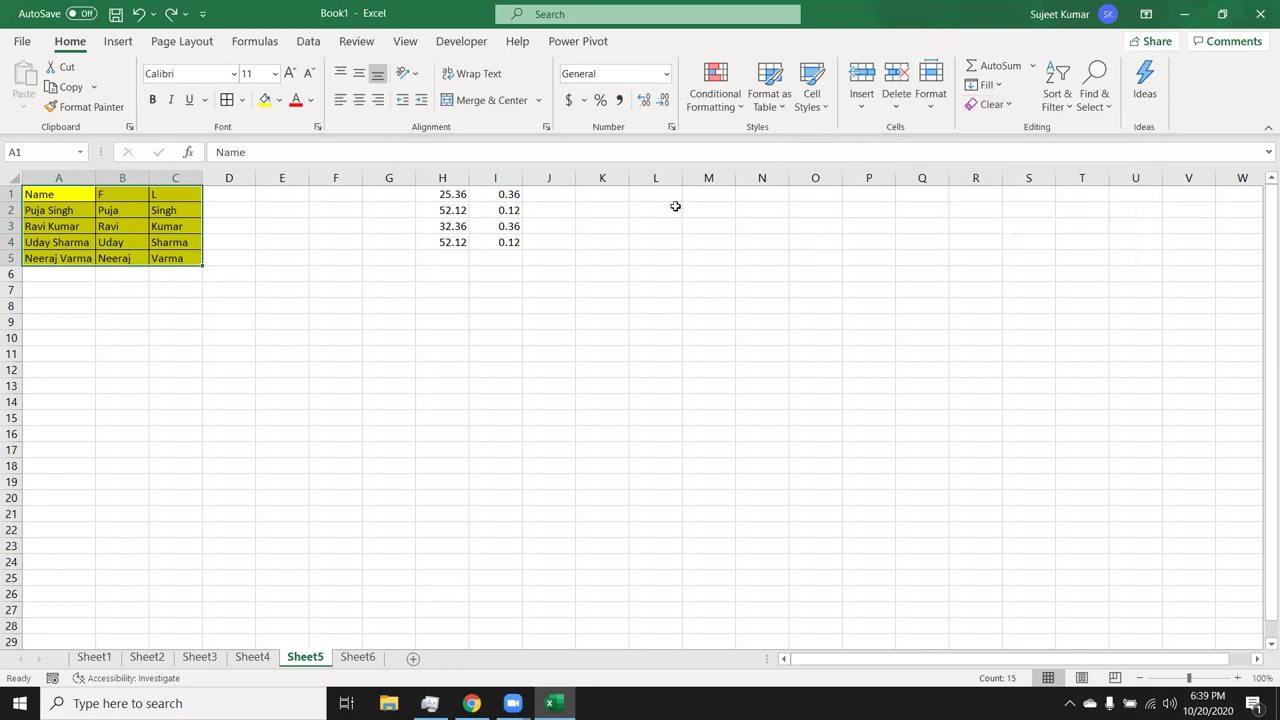
pyautogui.click(658, 206)
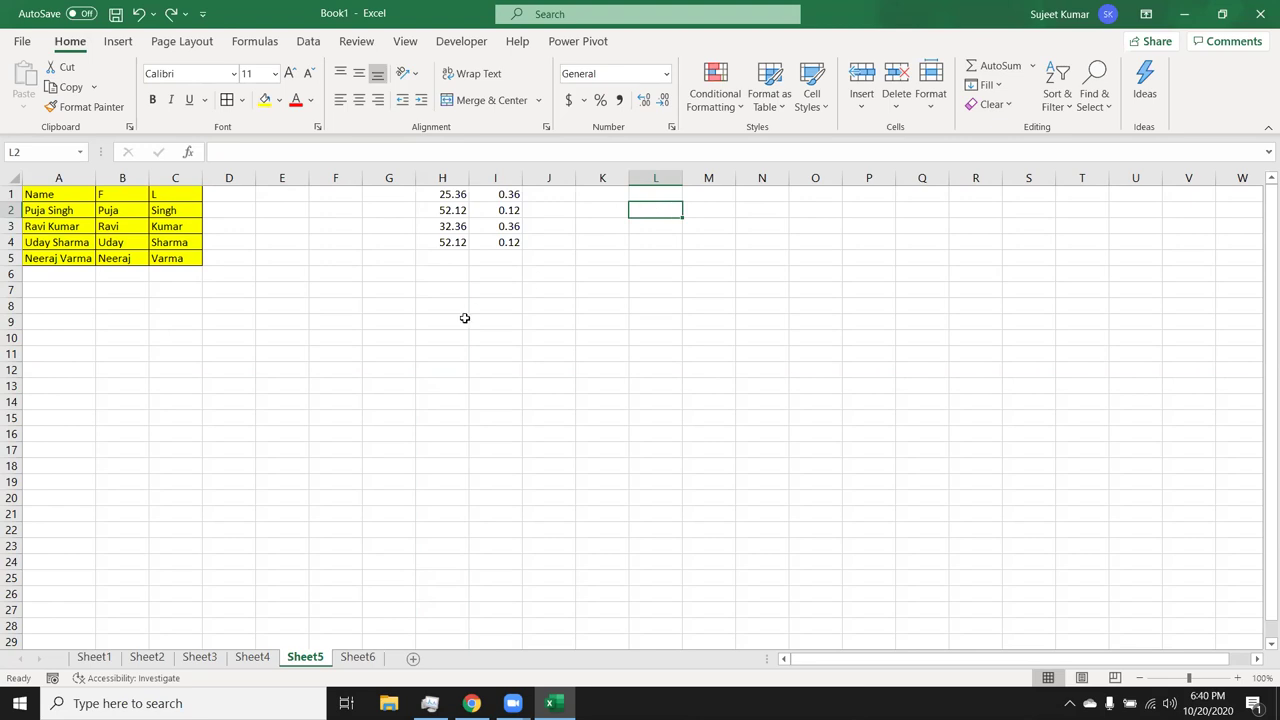
# Enter =NOW() in G10 and switch it to General format, showing serial number 44124.77799.
pyautogui.click(412, 337)
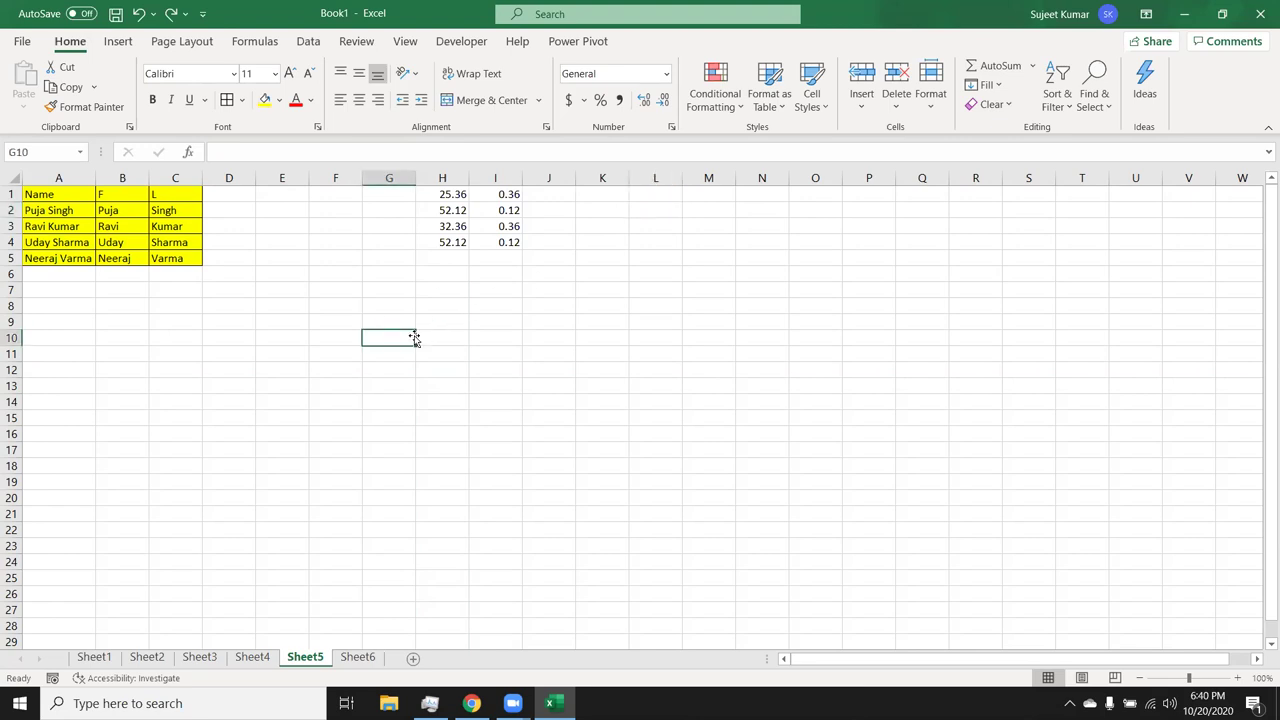
pyautogui.write('=now')
pyautogui.press('Tab')
pyautogui.write(')')
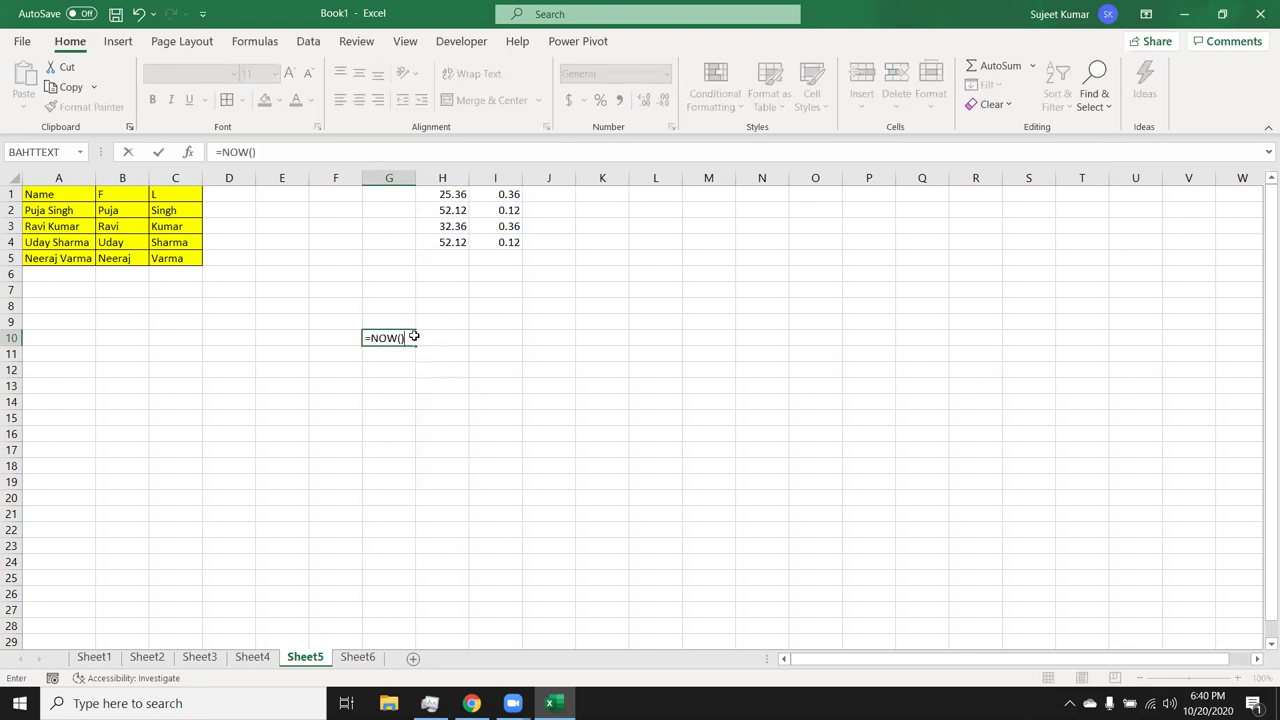
pyautogui.press('Return')
pyautogui.click(411, 338)
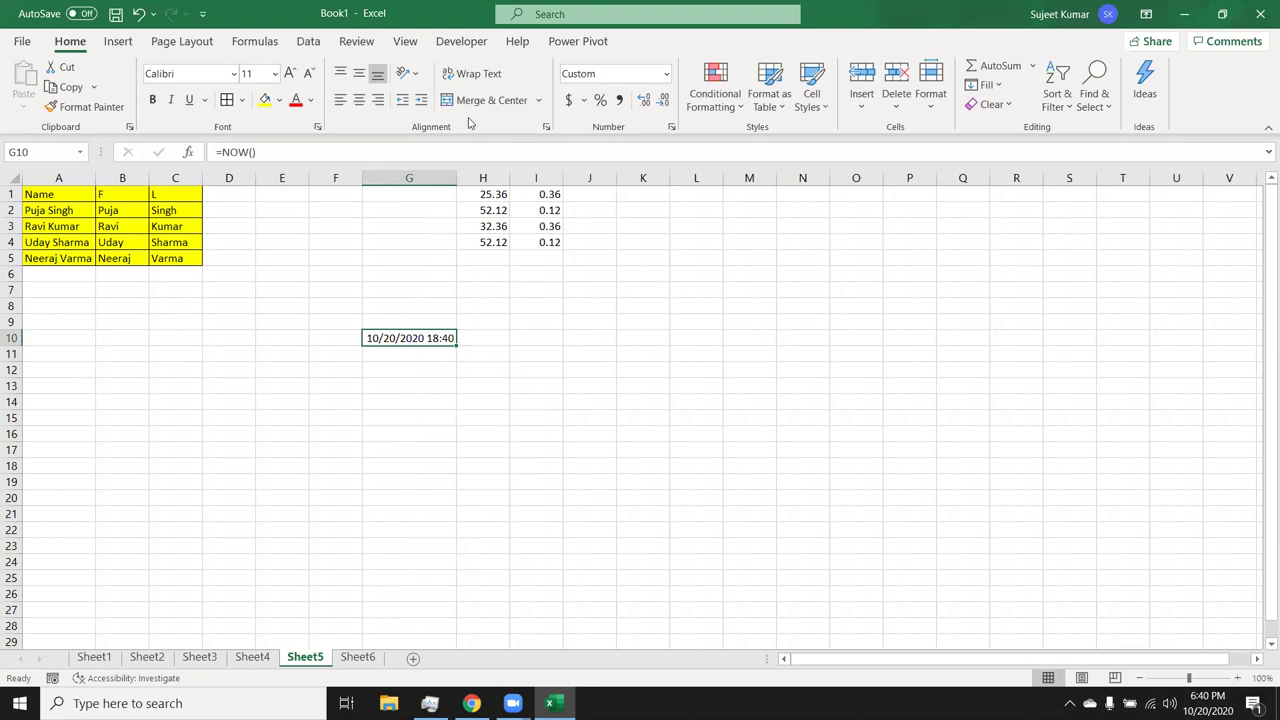
pyautogui.click(666, 73)
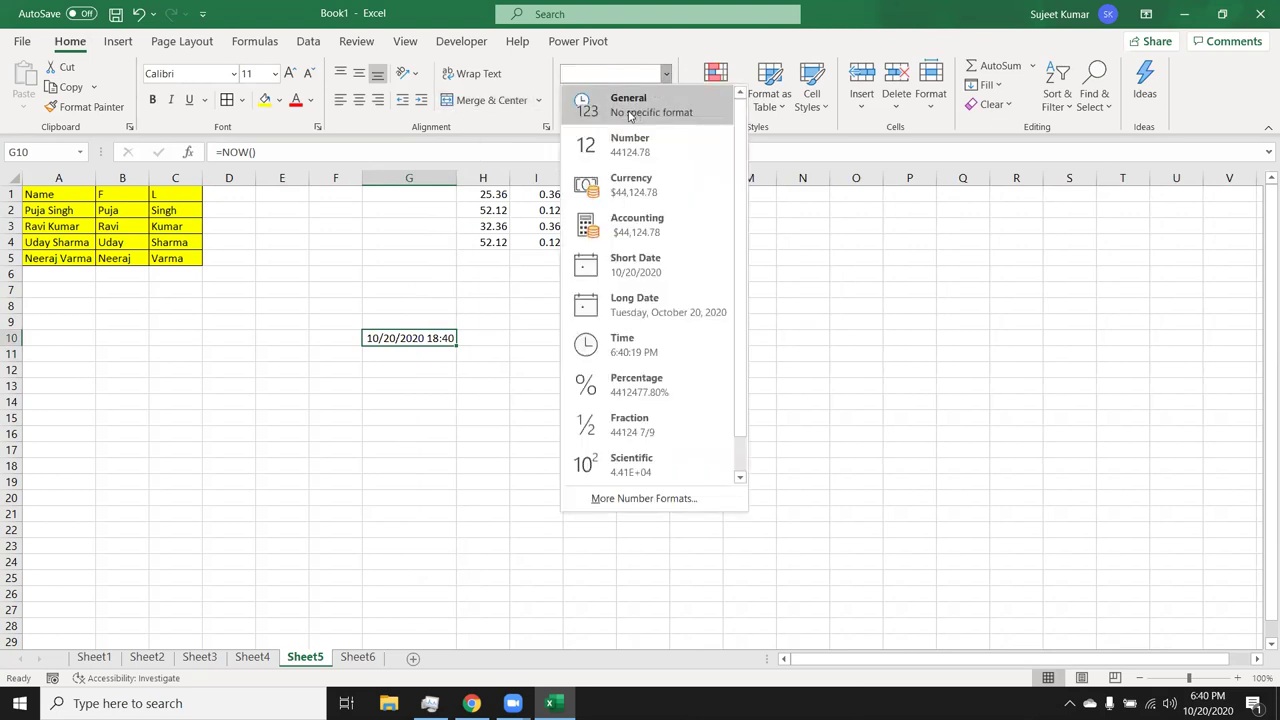
pyautogui.click(646, 101)
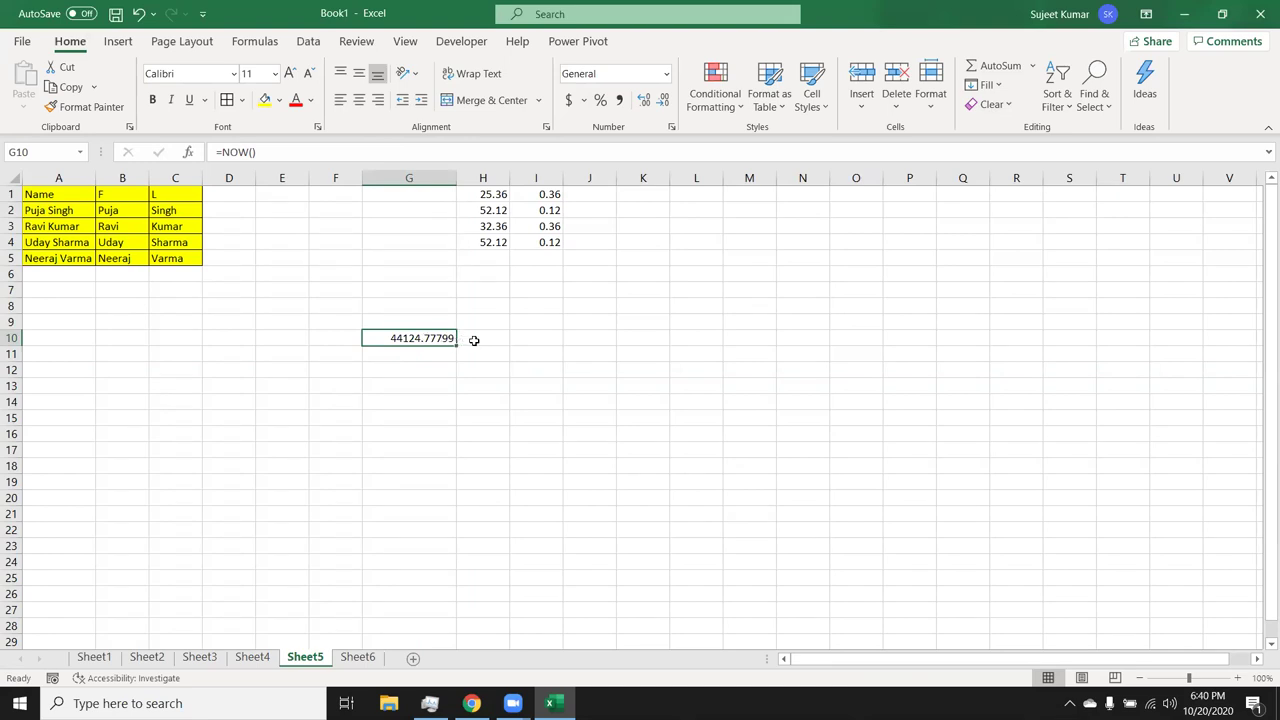
pyautogui.click(478, 342)
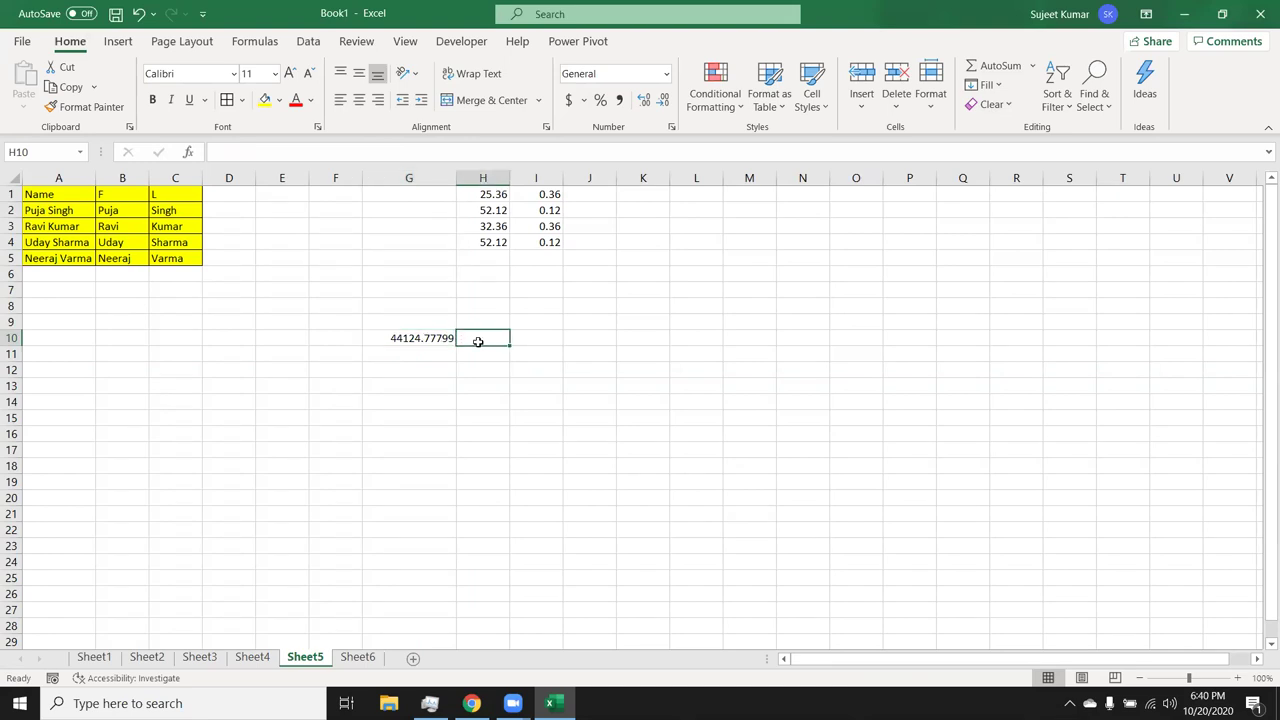
# Enter =INT(G10) in H10 and format it as a date showing 20-Oct-20.
pyautogui.write('=int')
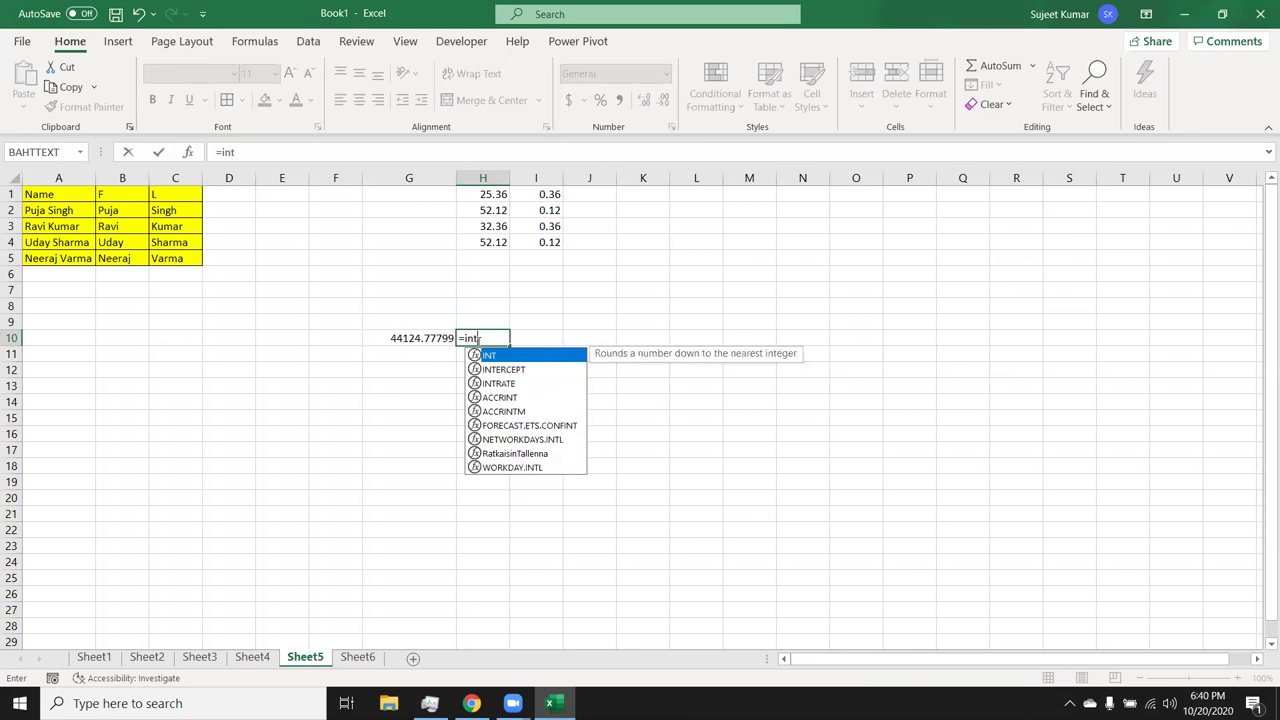
pyautogui.press('Tab')
pyautogui.click(420, 338)
pyautogui.press('Return')
pyautogui.click(483, 340)
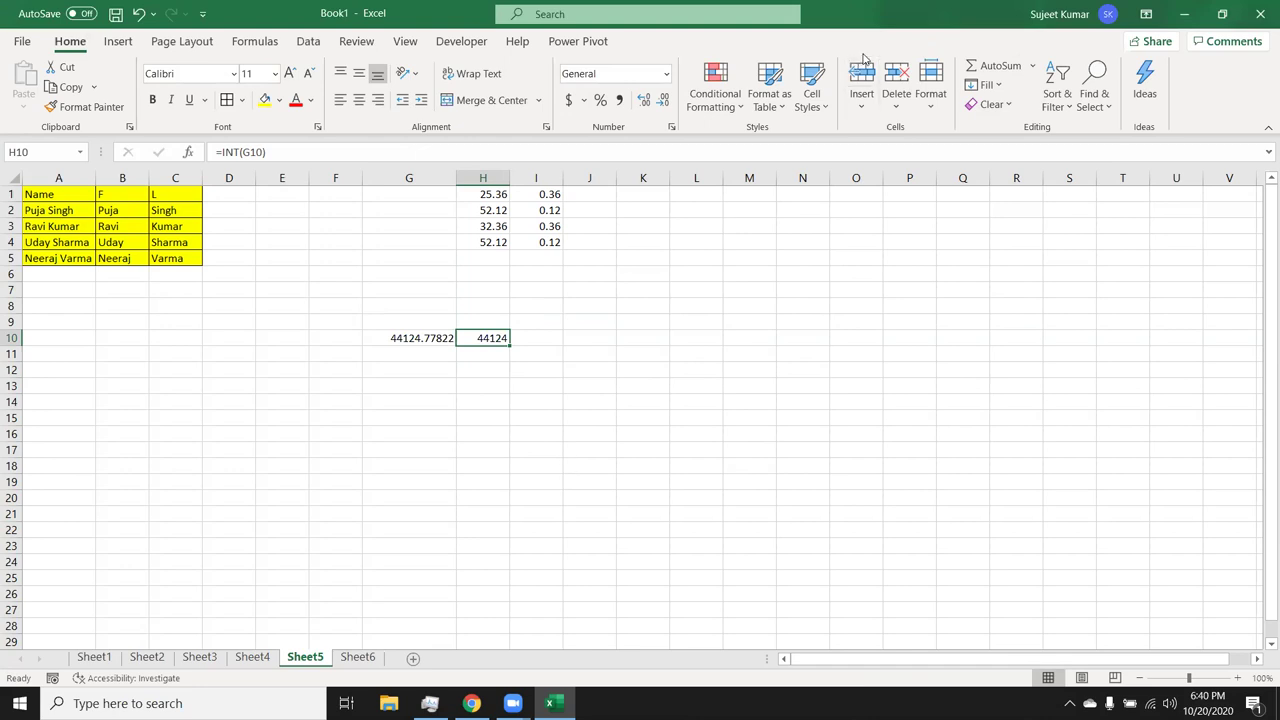
pyautogui.hotkey('ctrl', 'shift', '3')
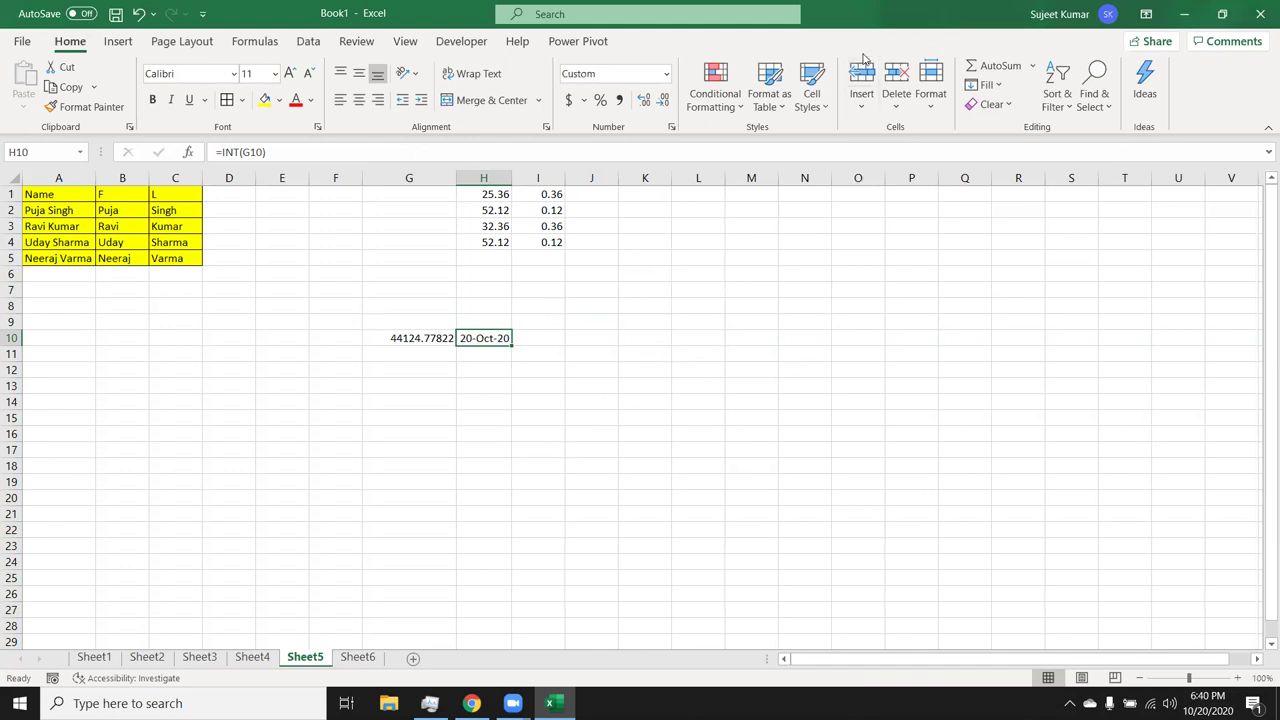
# Enter =G10-INT(G10) in I10 and format it as a time showing 6:40 PM.
pyautogui.click(534, 336)
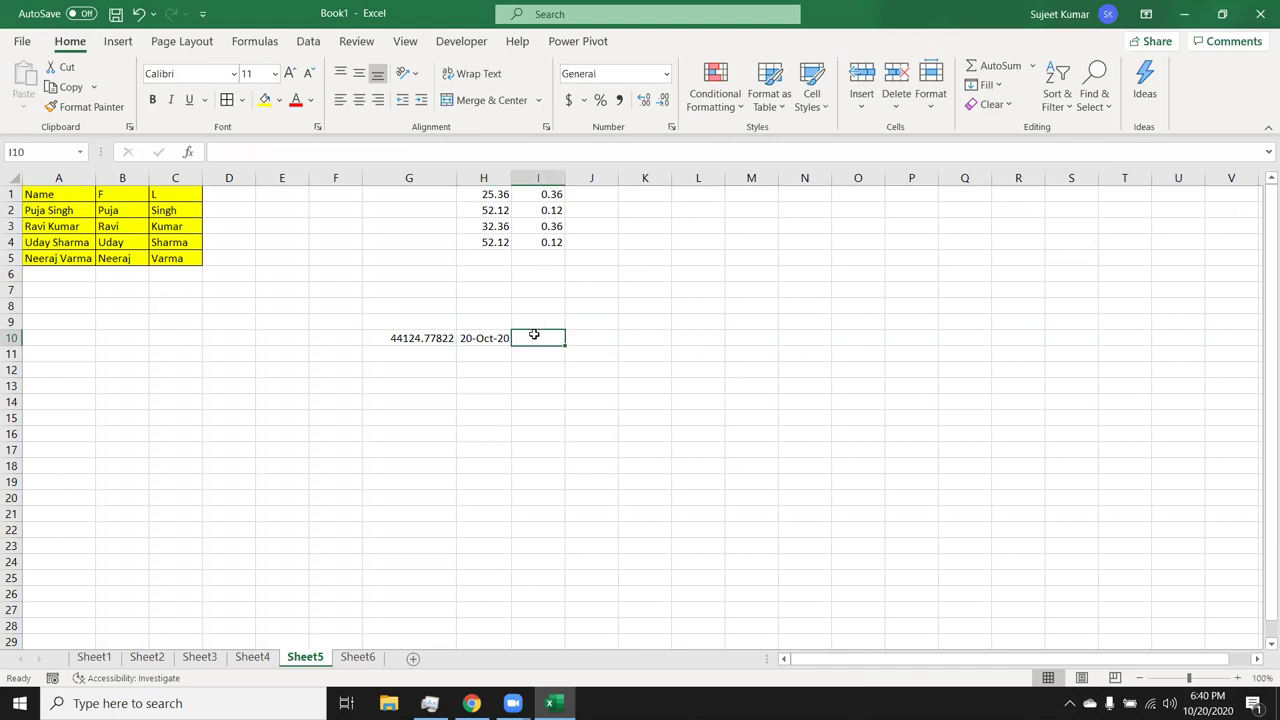
pyautogui.write('=')
pyautogui.press('Left')
pyautogui.press('Left')
pyautogui.write('-')
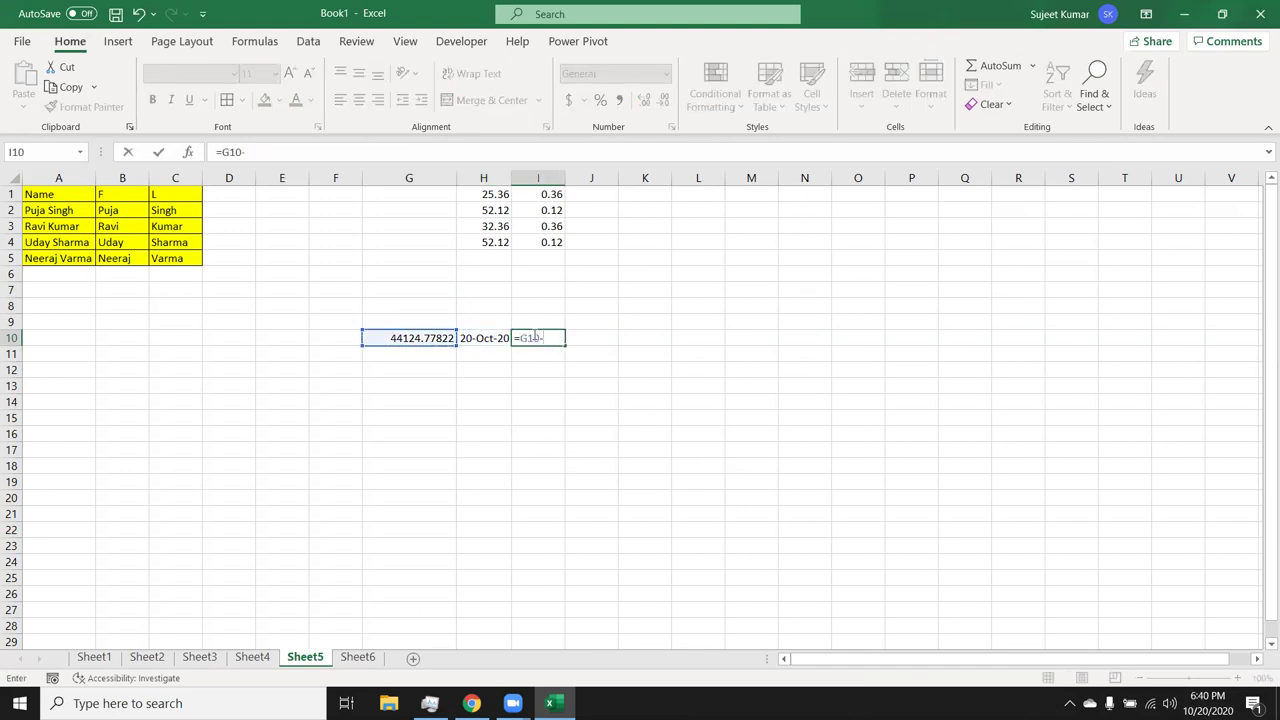
pyautogui.write('int')
pyautogui.press('Tab')
pyautogui.press('Left')
pyautogui.press('Left')
pyautogui.write(')')
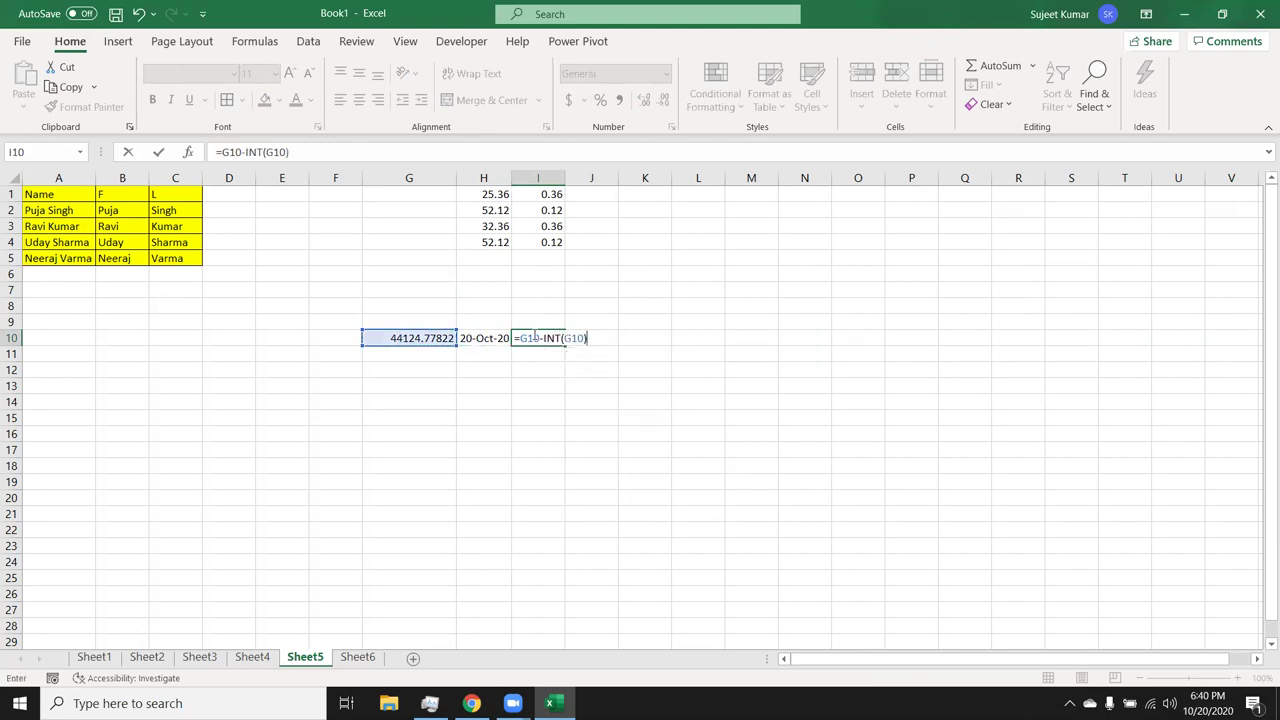
pyautogui.press('Return')
pyautogui.click(535, 337)
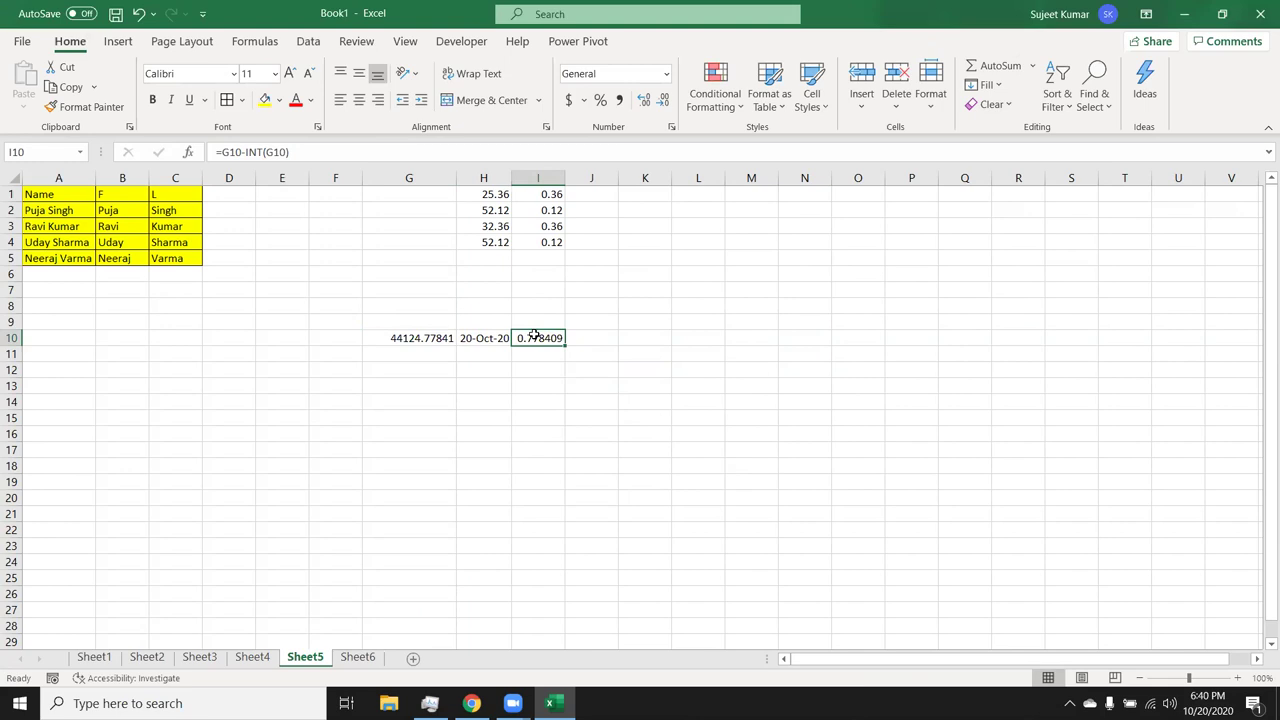
pyautogui.hotkey('ctrl', 'shift', '2')
# Enter a TEXT formula of G10 in G12 with a DD-MMM-YY format, showing 20-Oct-20.
pyautogui.click(506, 358)
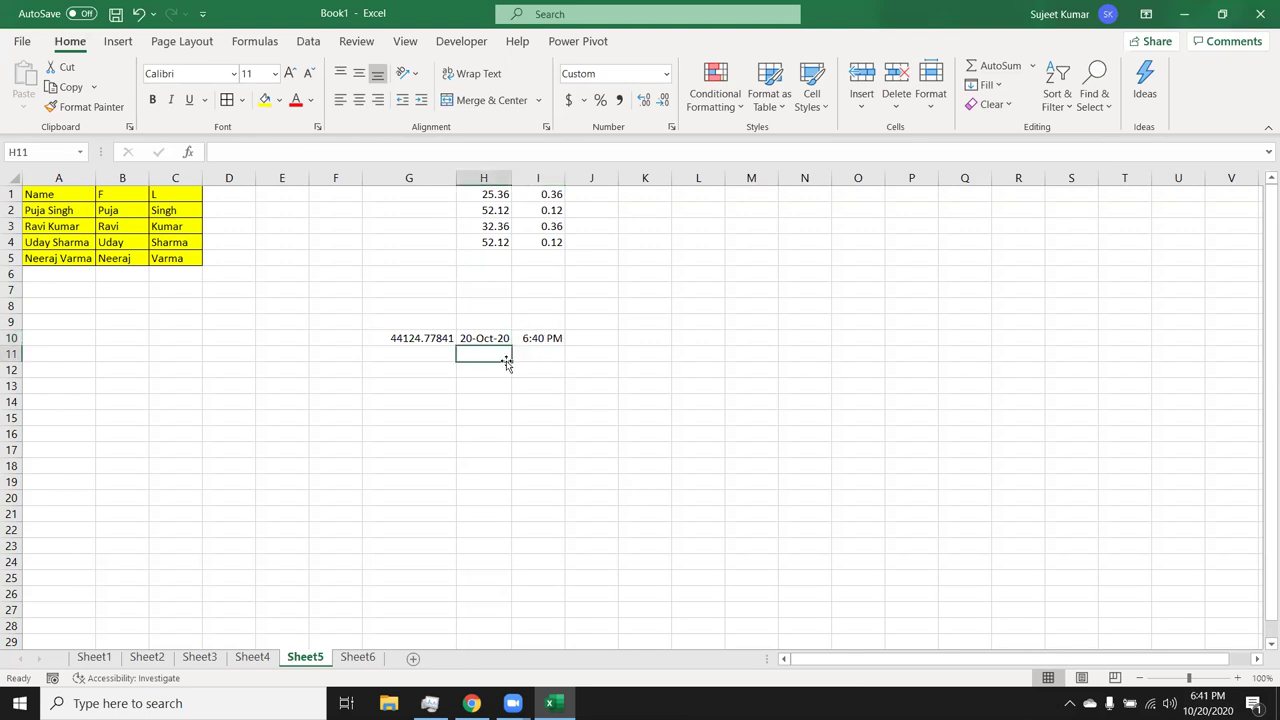
pyautogui.click(417, 371)
pyautogui.write('=te')
pyautogui.press('Tab')
pyautogui.press('Up')
pyautogui.press('Up')
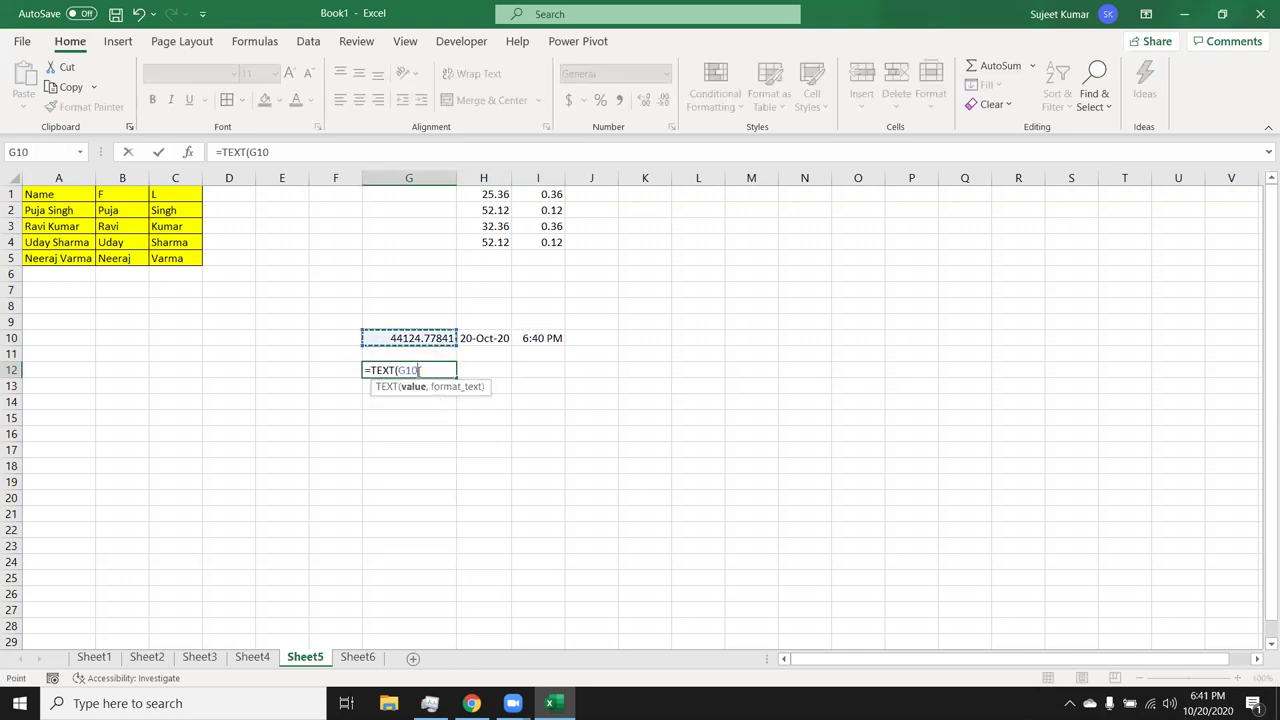
pyautogui.write(',"DD-MMM')
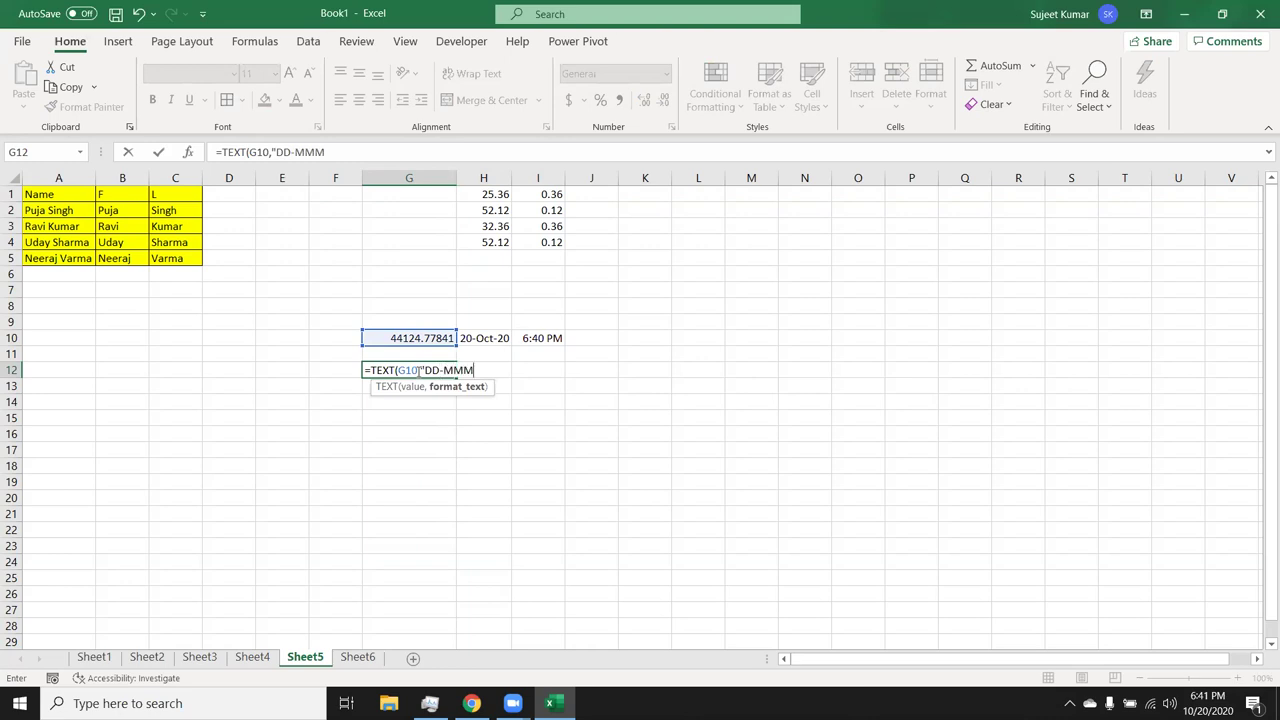
pyautogui.write('-YY"')
pyautogui.press('Return')
pyautogui.press('Up')
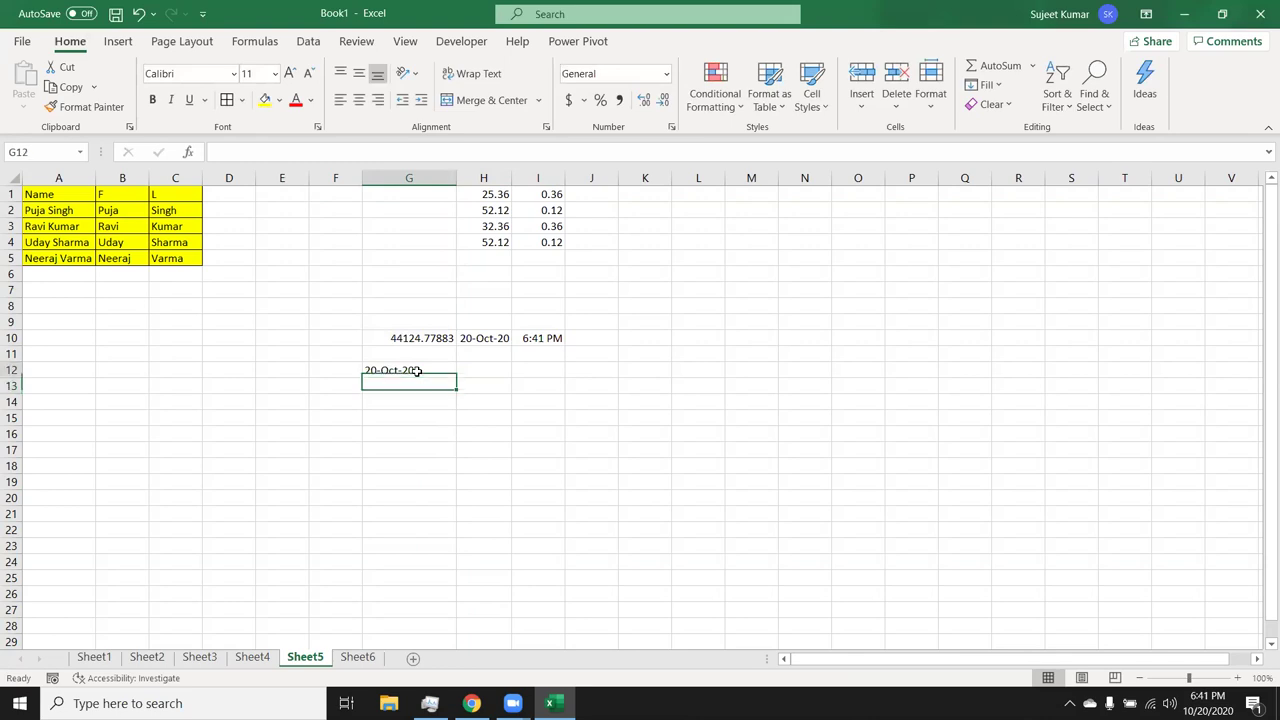
# Enter a TEXT formula of G10 in H12 showing the time 18:41:47, then minimize Excel.
pyautogui.press('Right')
pyautogui.press('F2')
pyautogui.write('=')
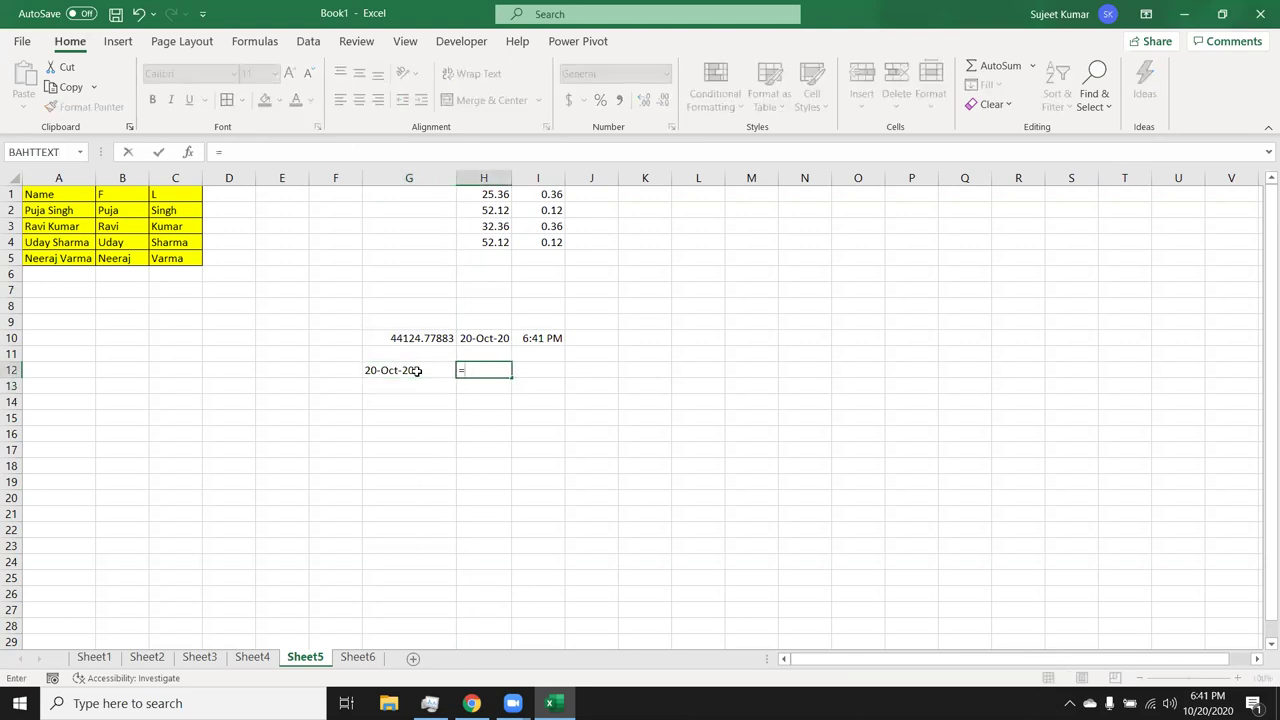
pyautogui.write('tex')
pyautogui.press('Tab')
pyautogui.press('Up')
pyautogui.press('Up')
pyautogui.press('Left')
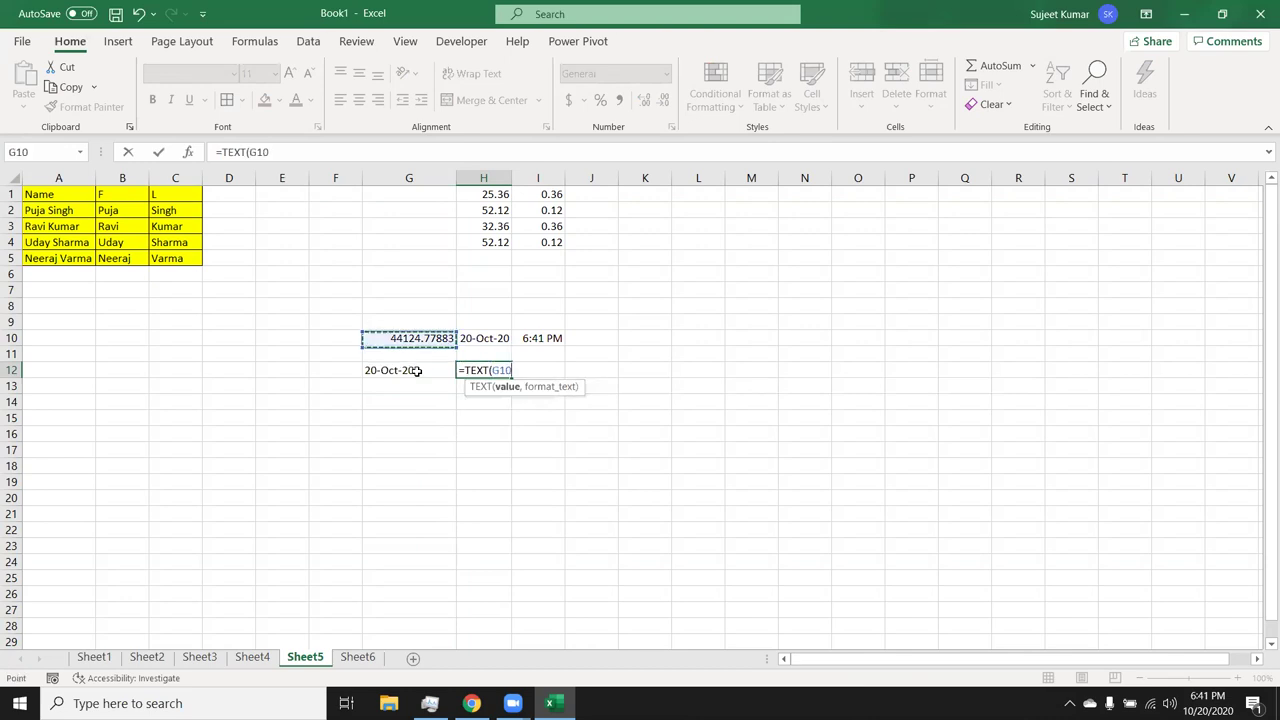
pyautogui.write(',"')
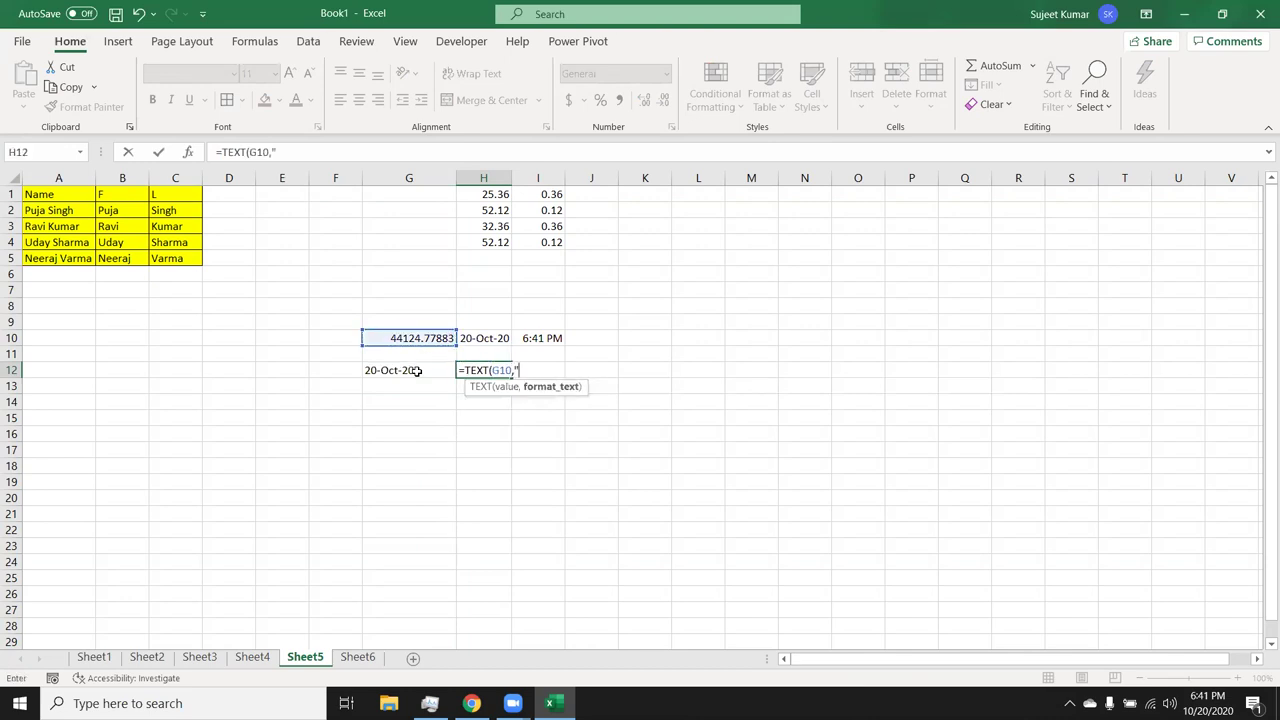
pyautogui.write('HH')
pyautogui.write('MM:SS"')
pyautogui.press('Return')
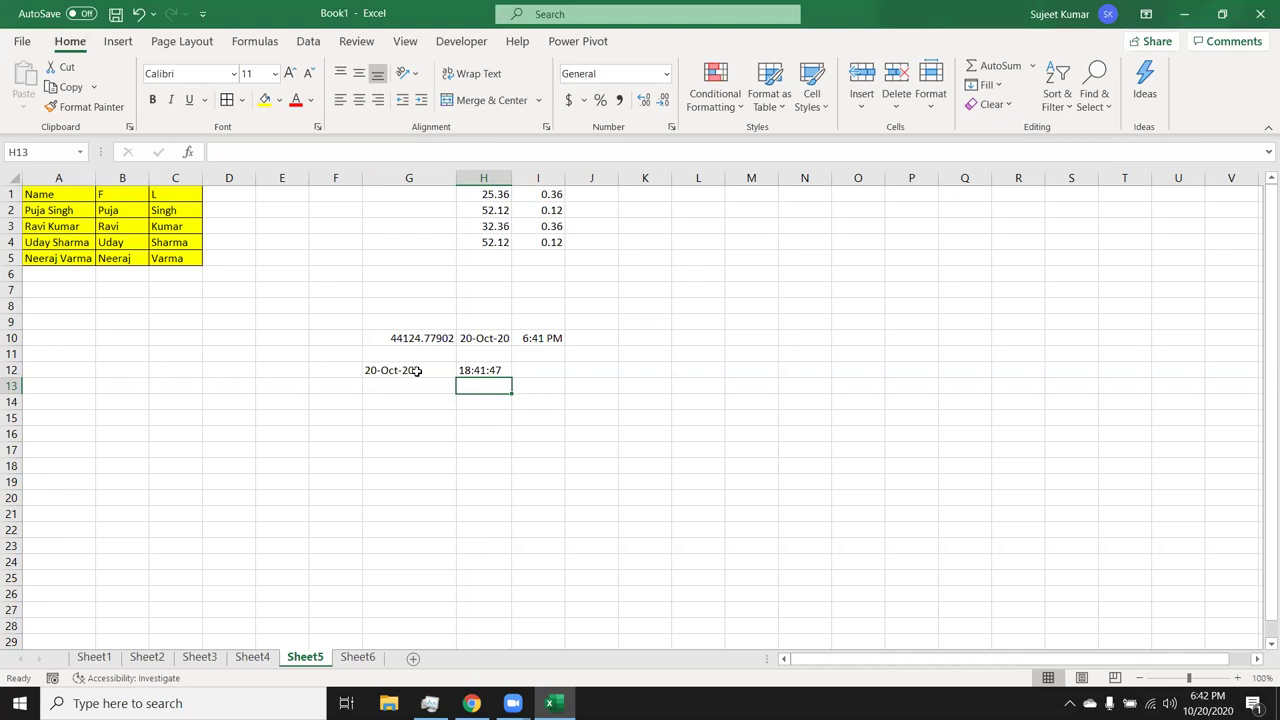
pyautogui.press('super+d')
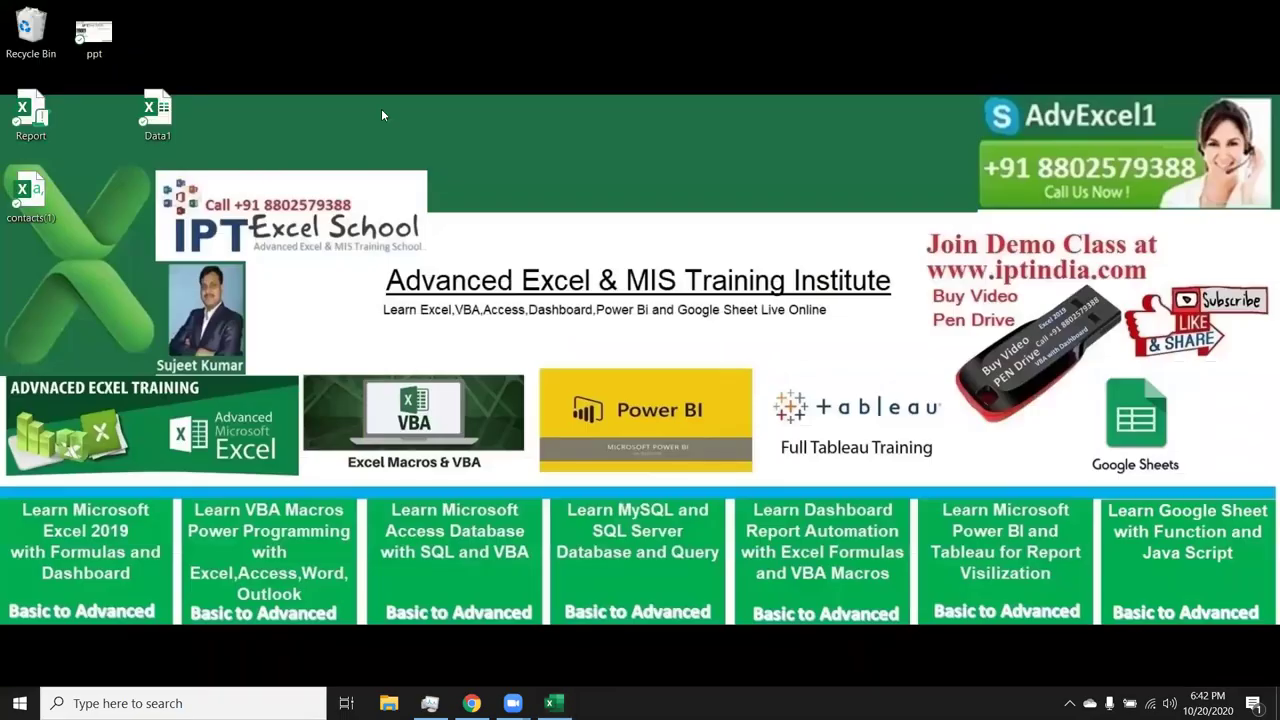